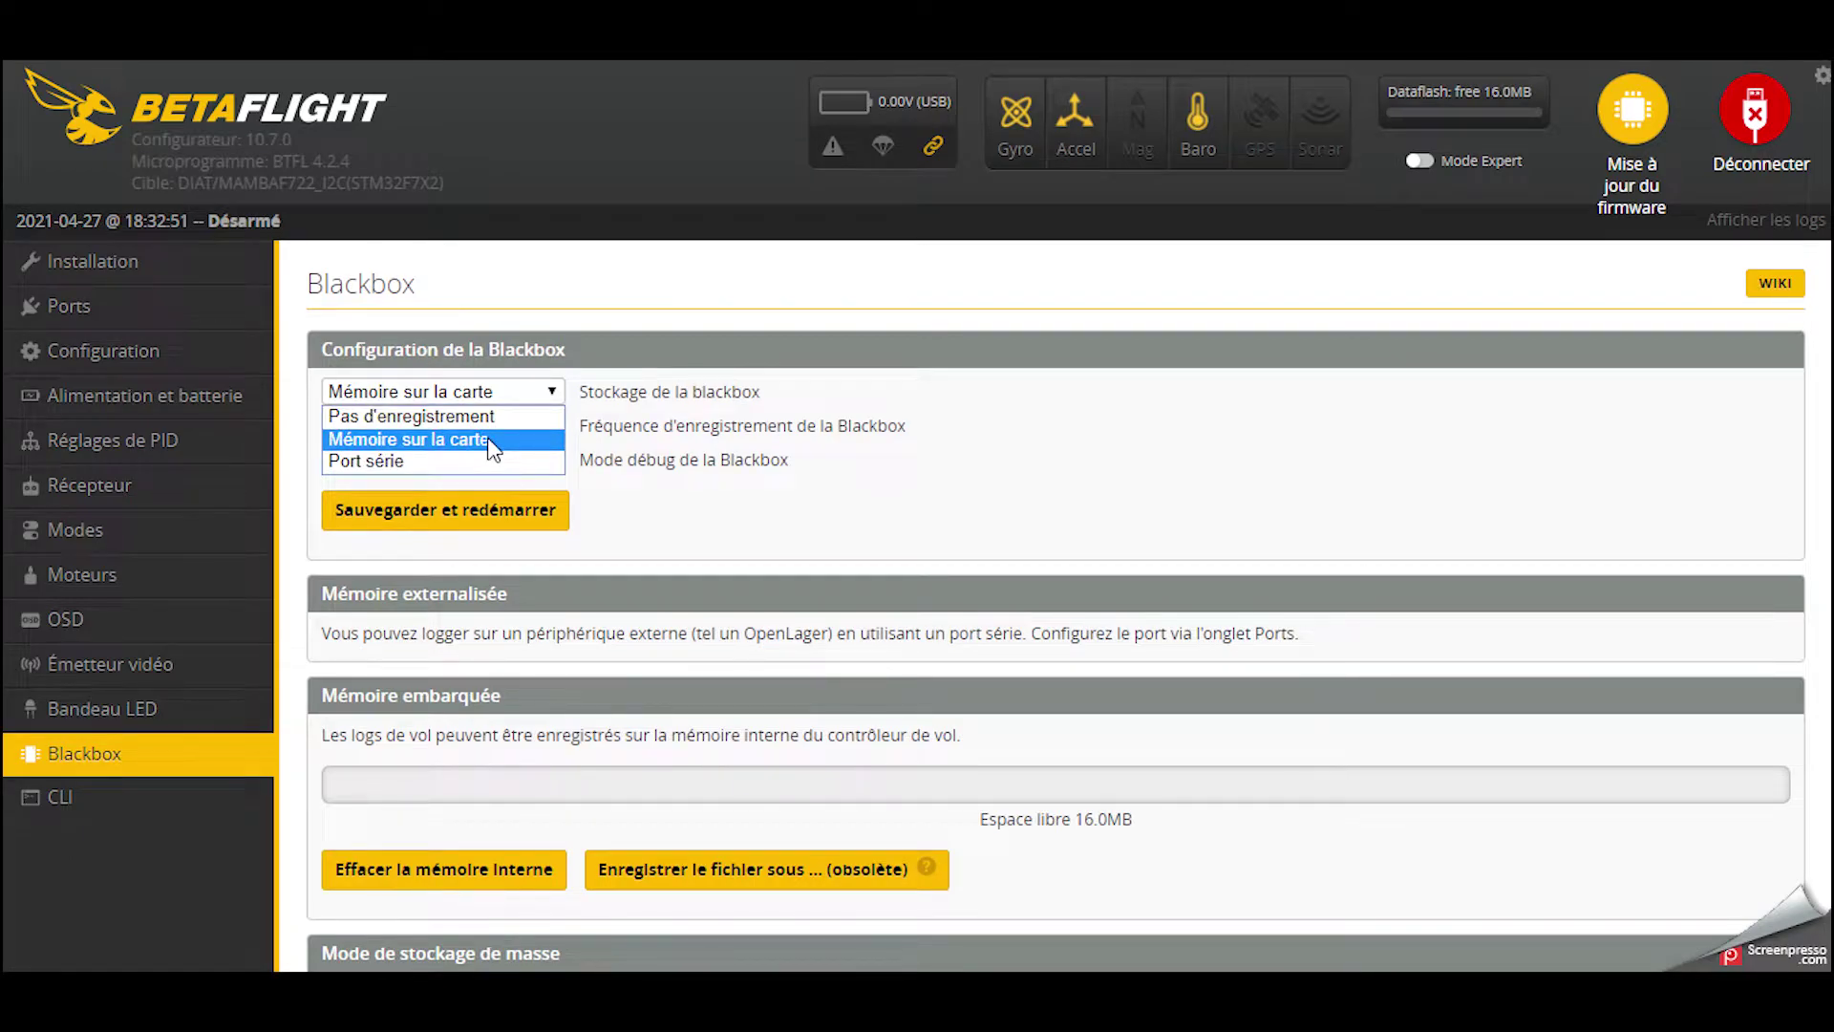
# Choose "Mémoire sur la carte" as the Blackbox storage device
pyautogui.click(491, 441)
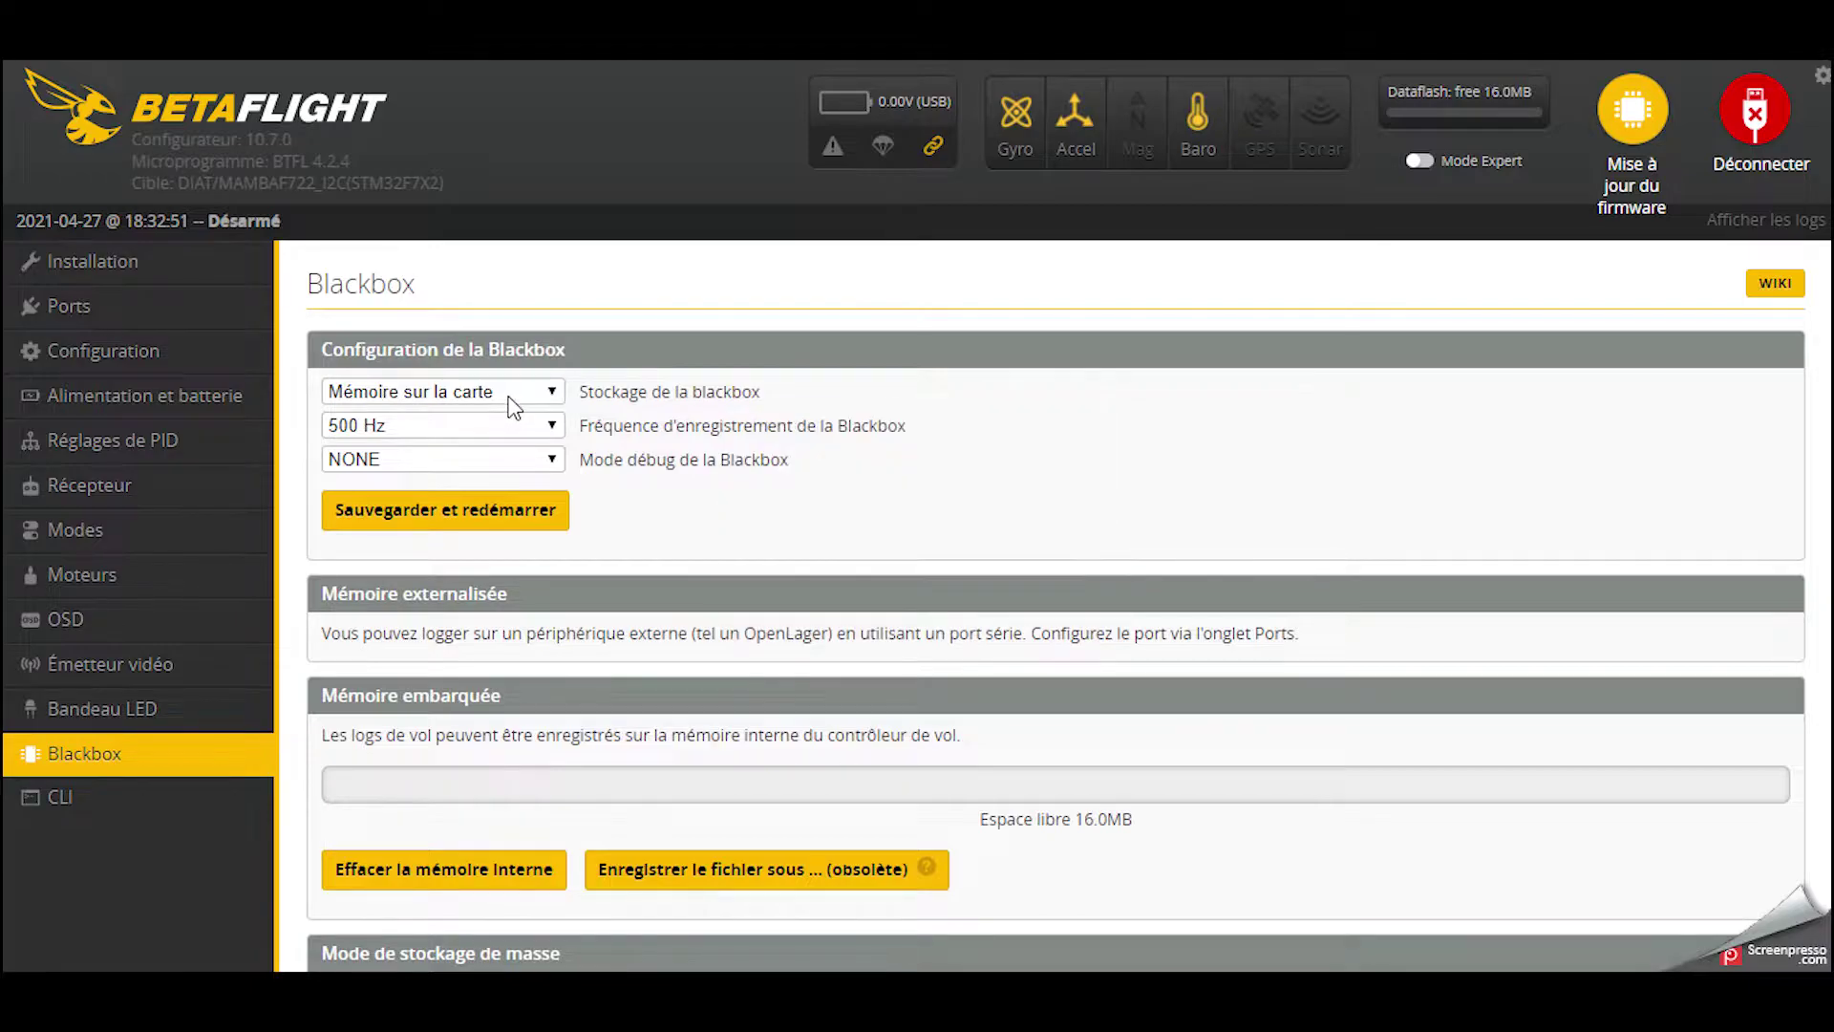
pyautogui.click(510, 399)
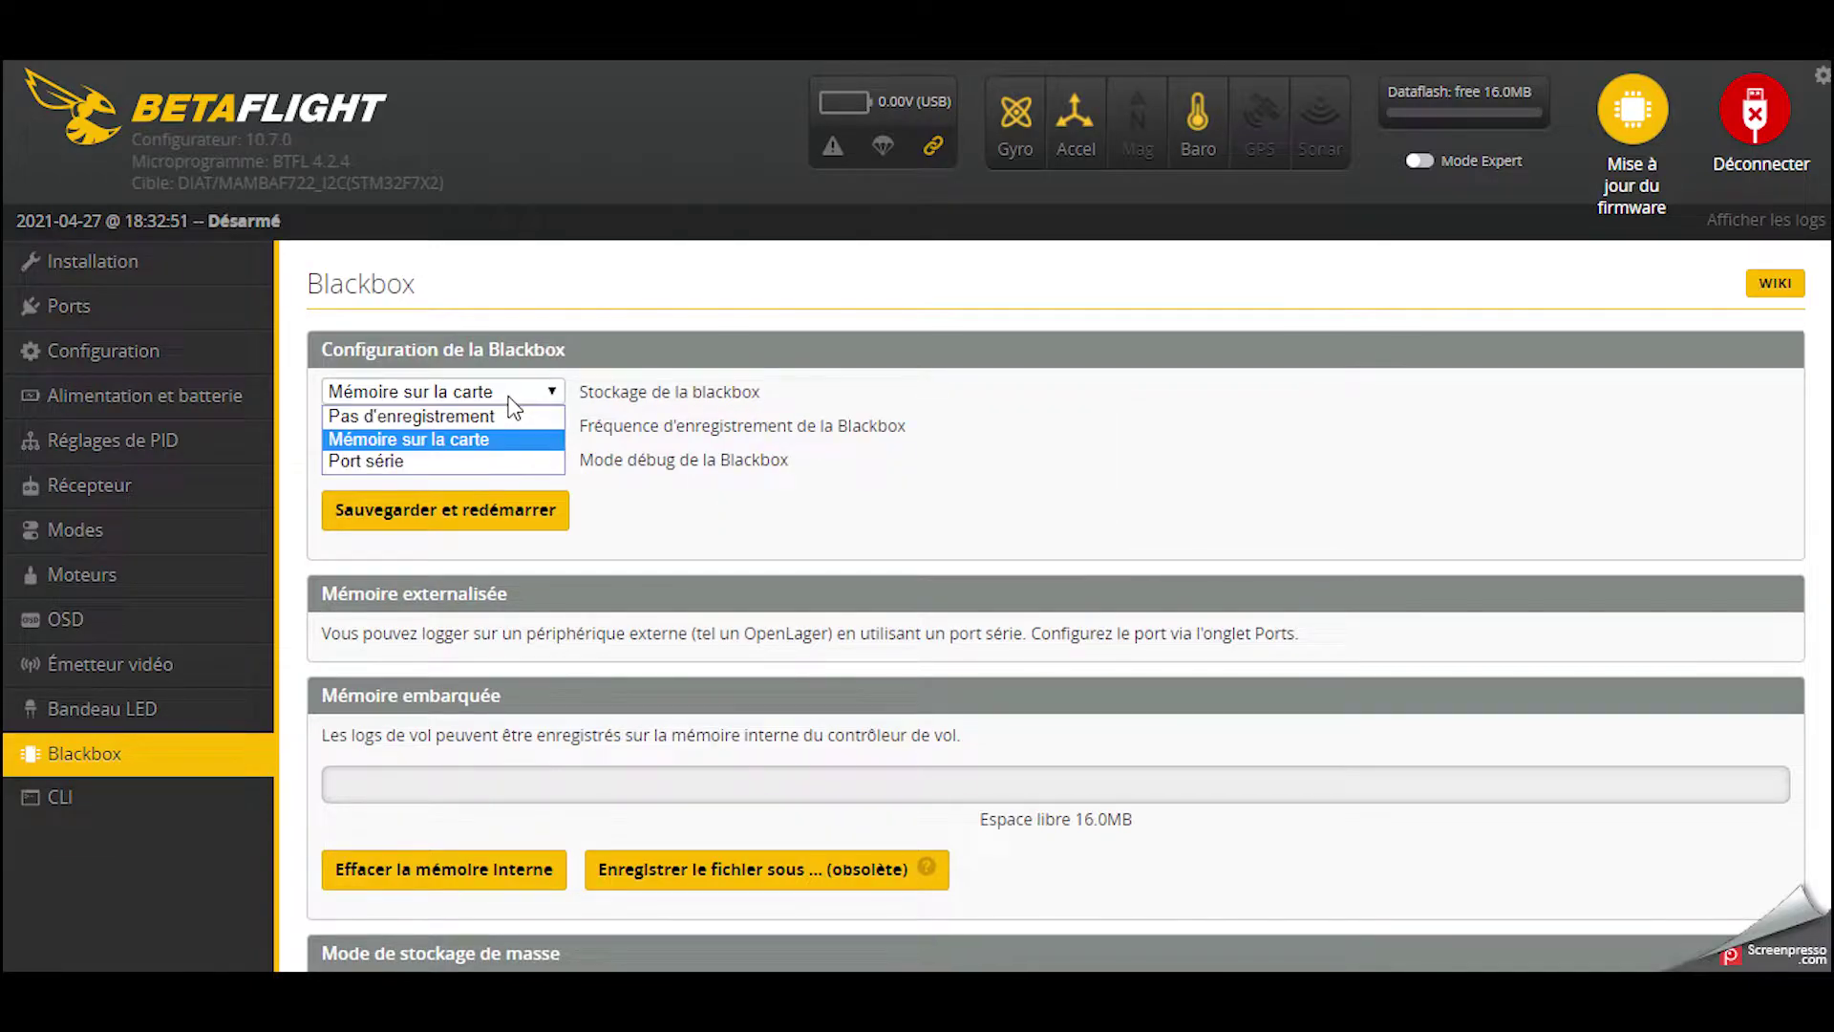
pyautogui.click(478, 438)
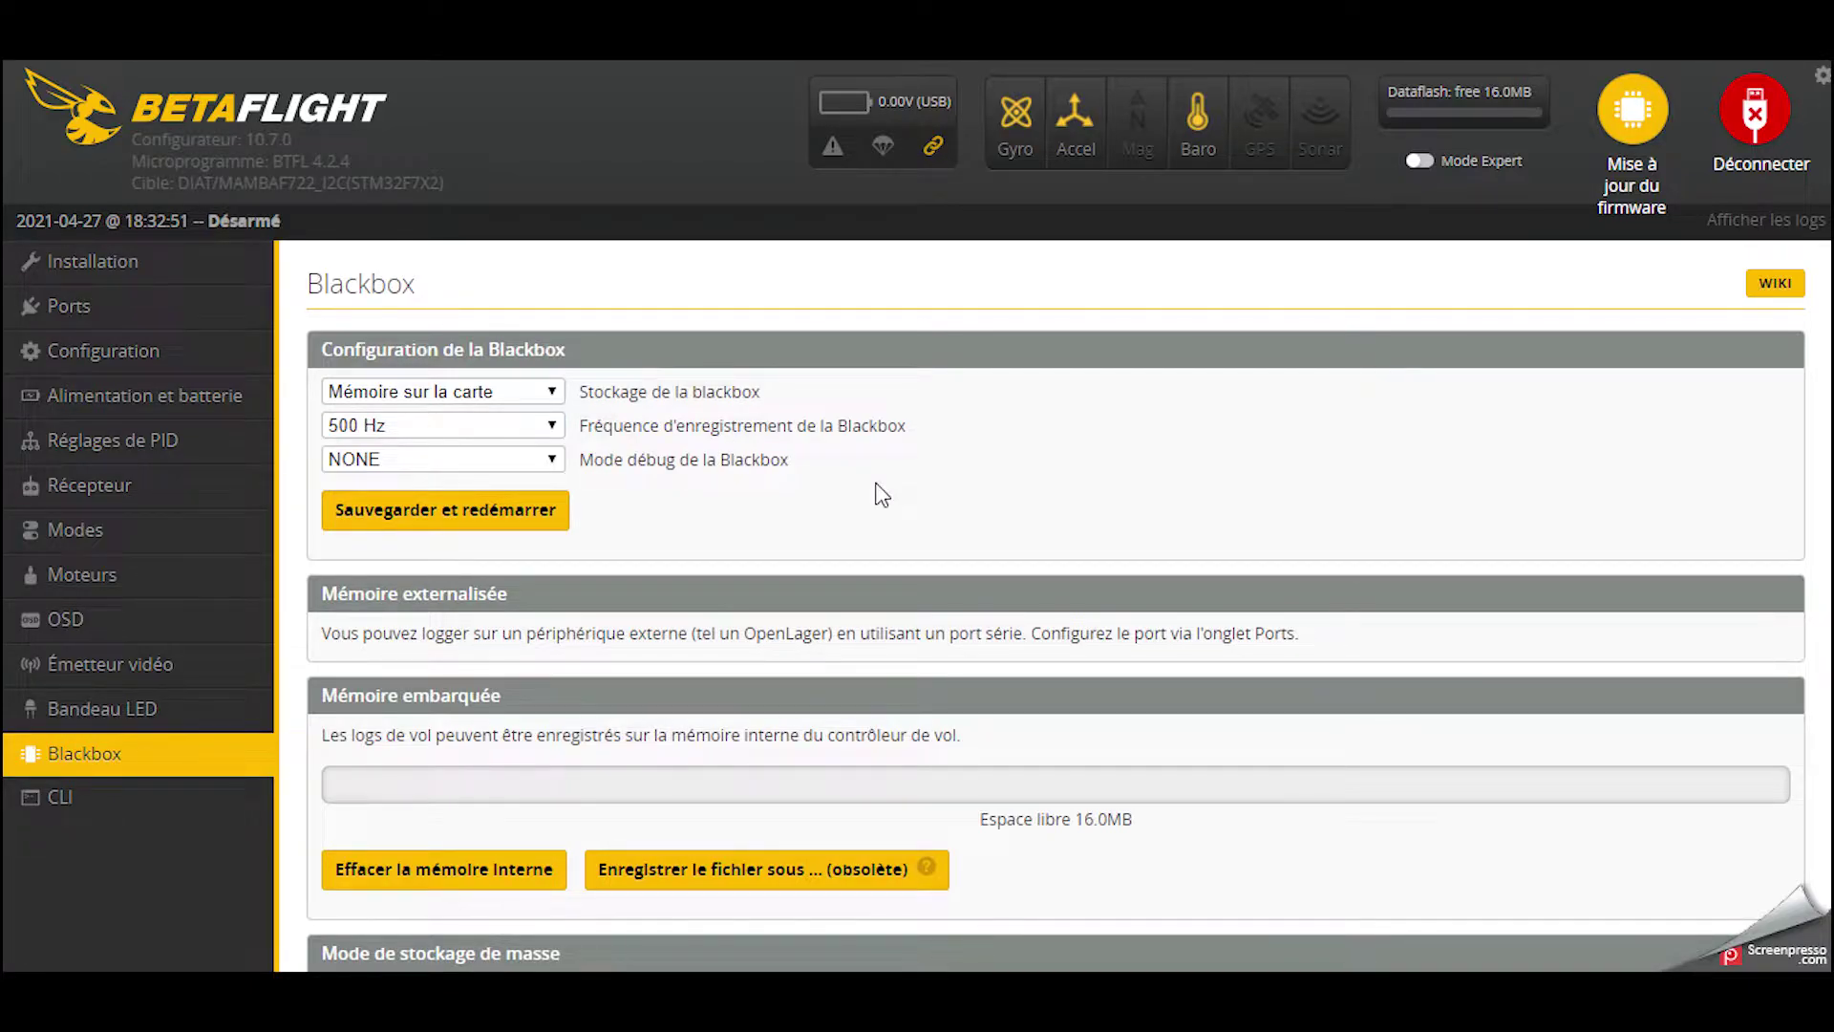
# Keep the Blackbox recording frequency at 500 Hz, then save the configuration and reboot the flight controller
pyautogui.click(549, 430)
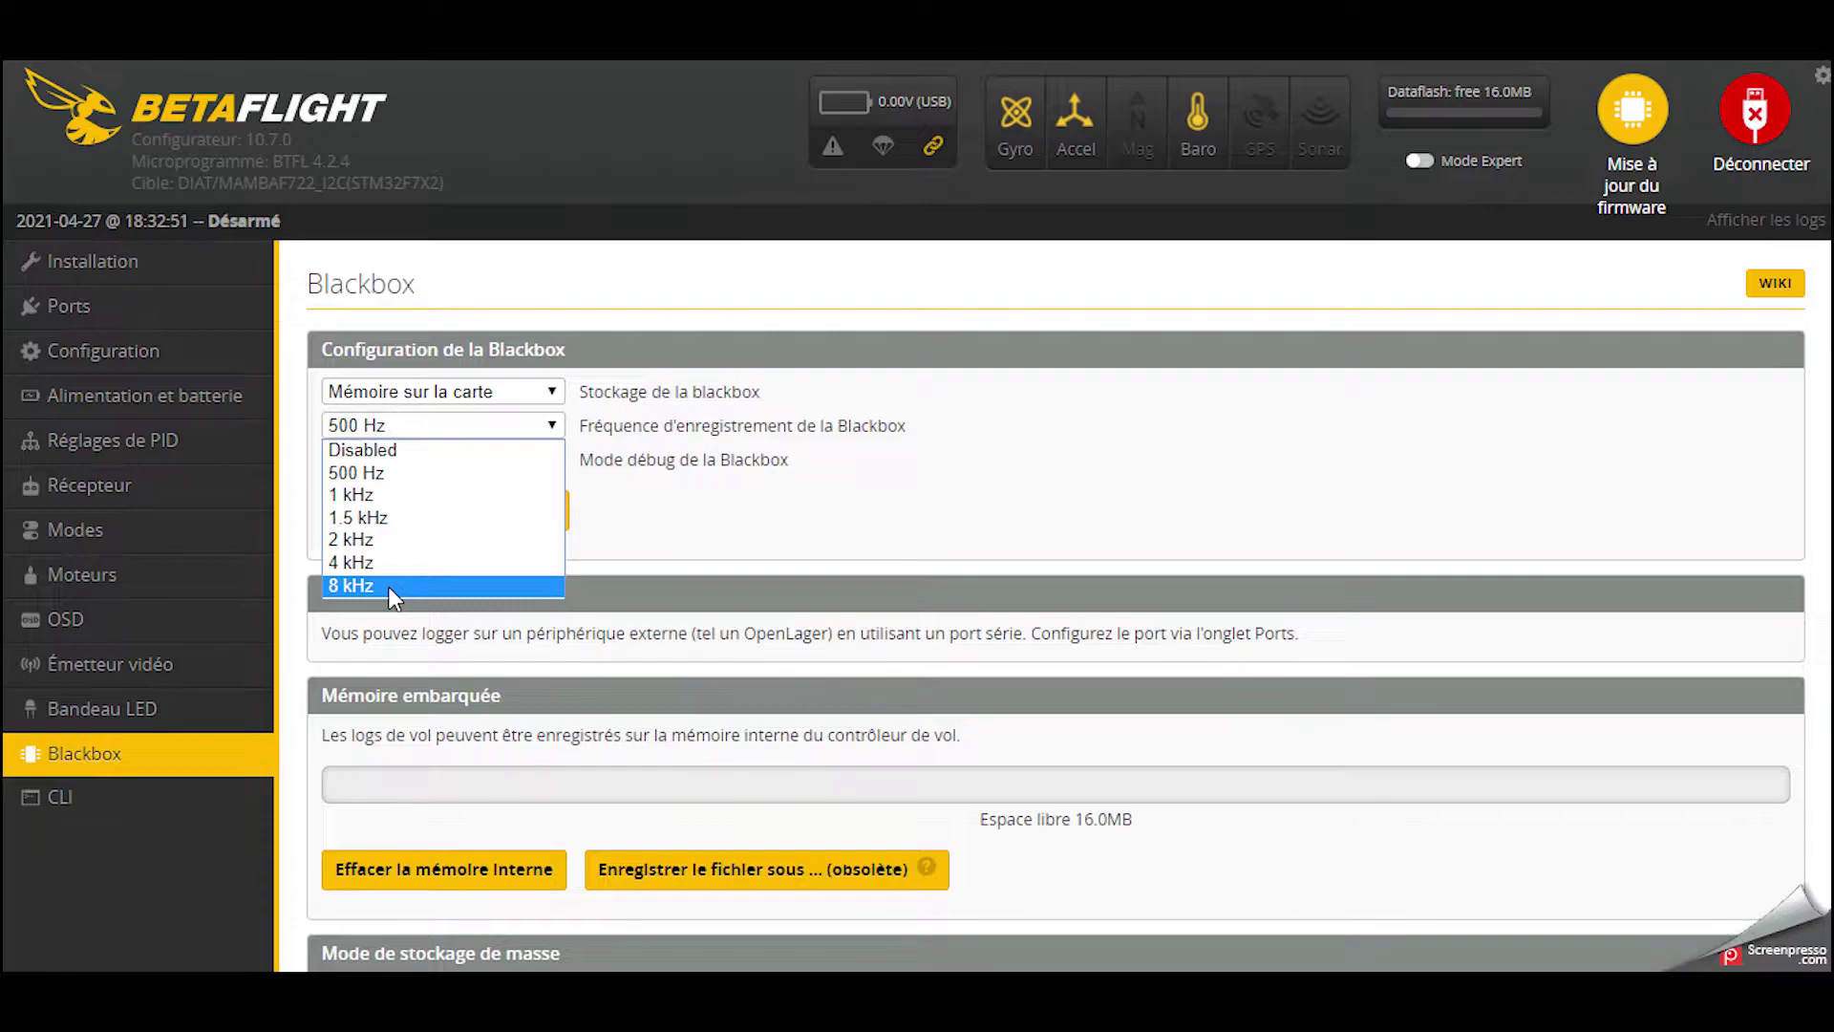
pyautogui.click(713, 512)
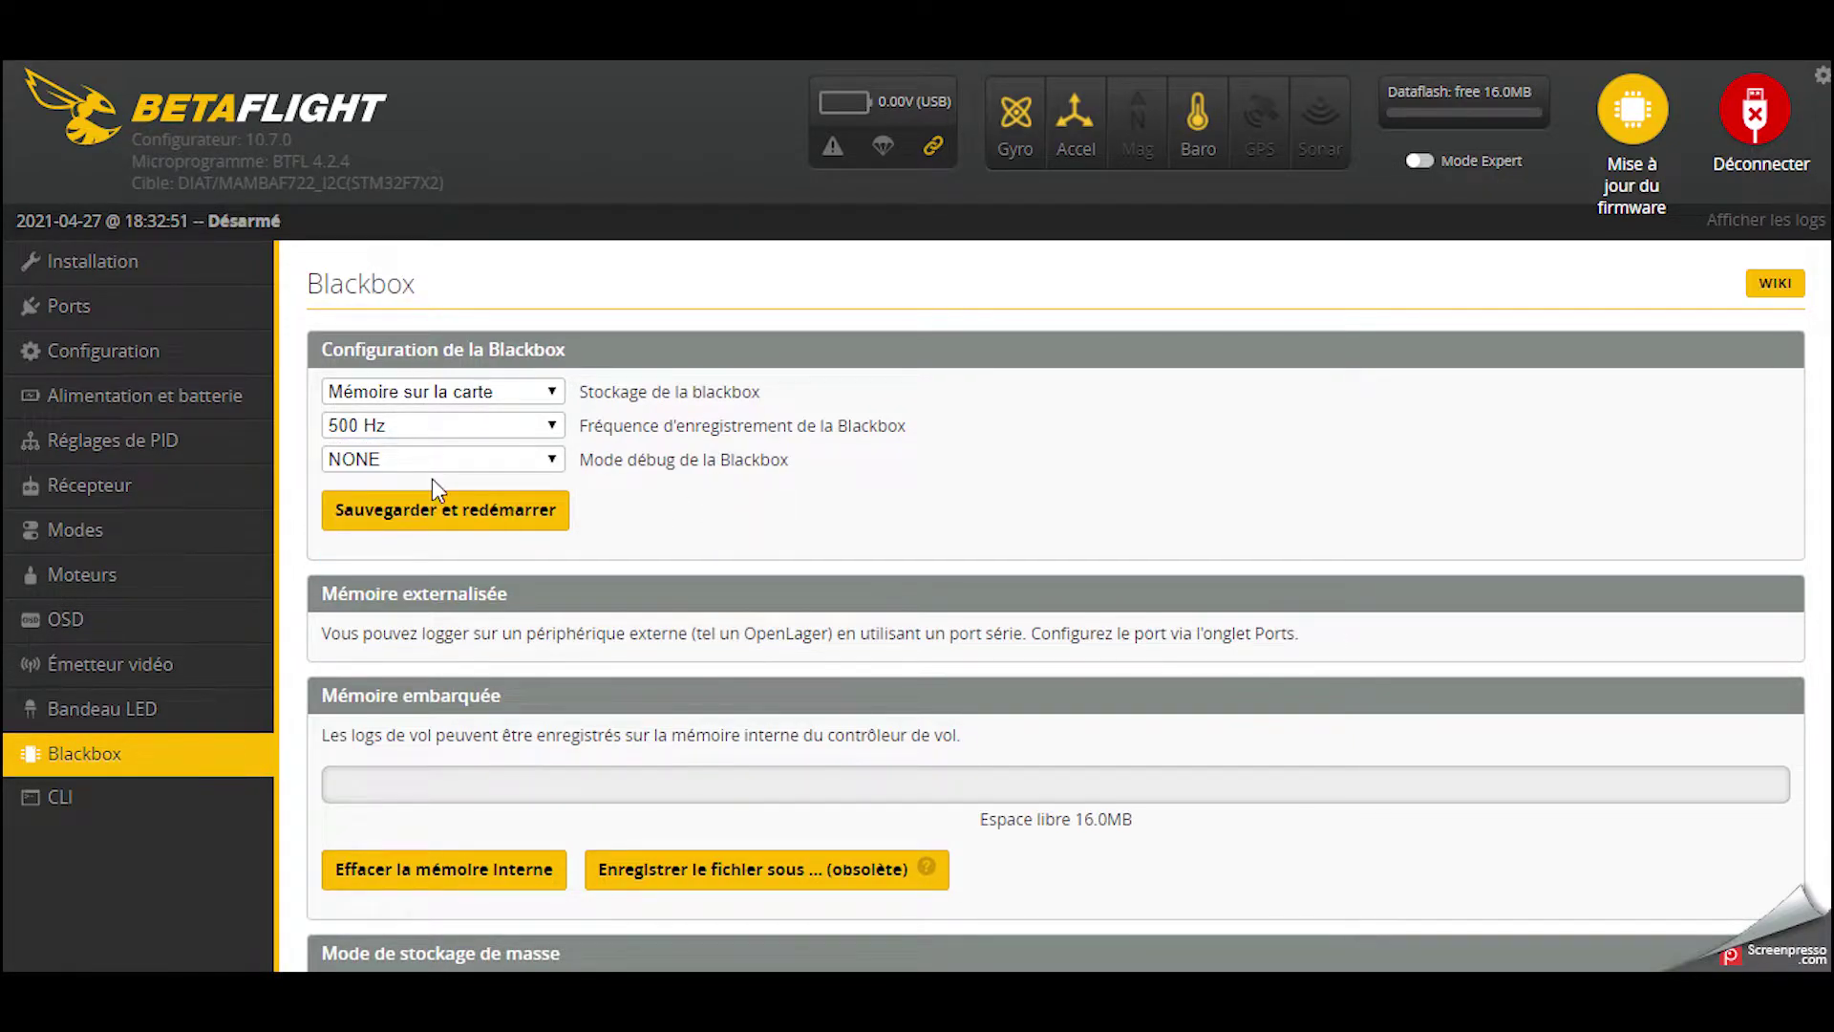
pyautogui.scroll(-1, 1195, 559)
pyautogui.scroll(-2, 1201, 557)
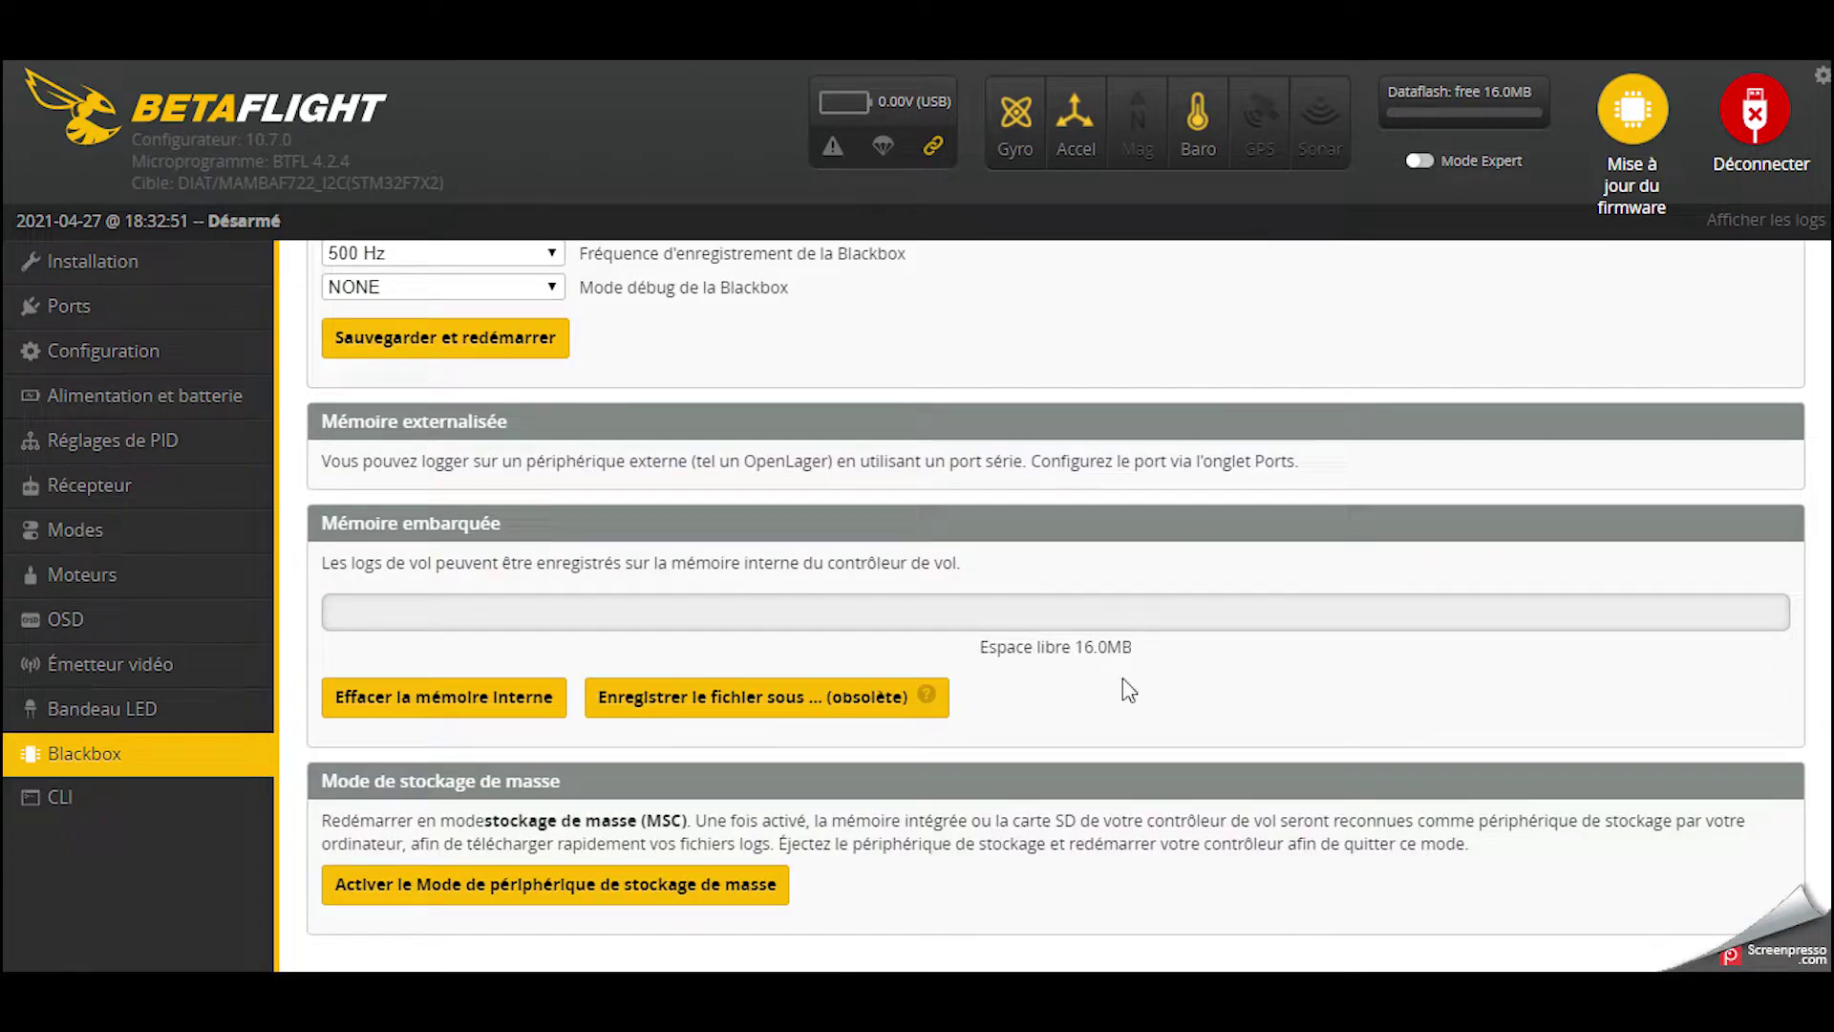
pyautogui.click(489, 349)
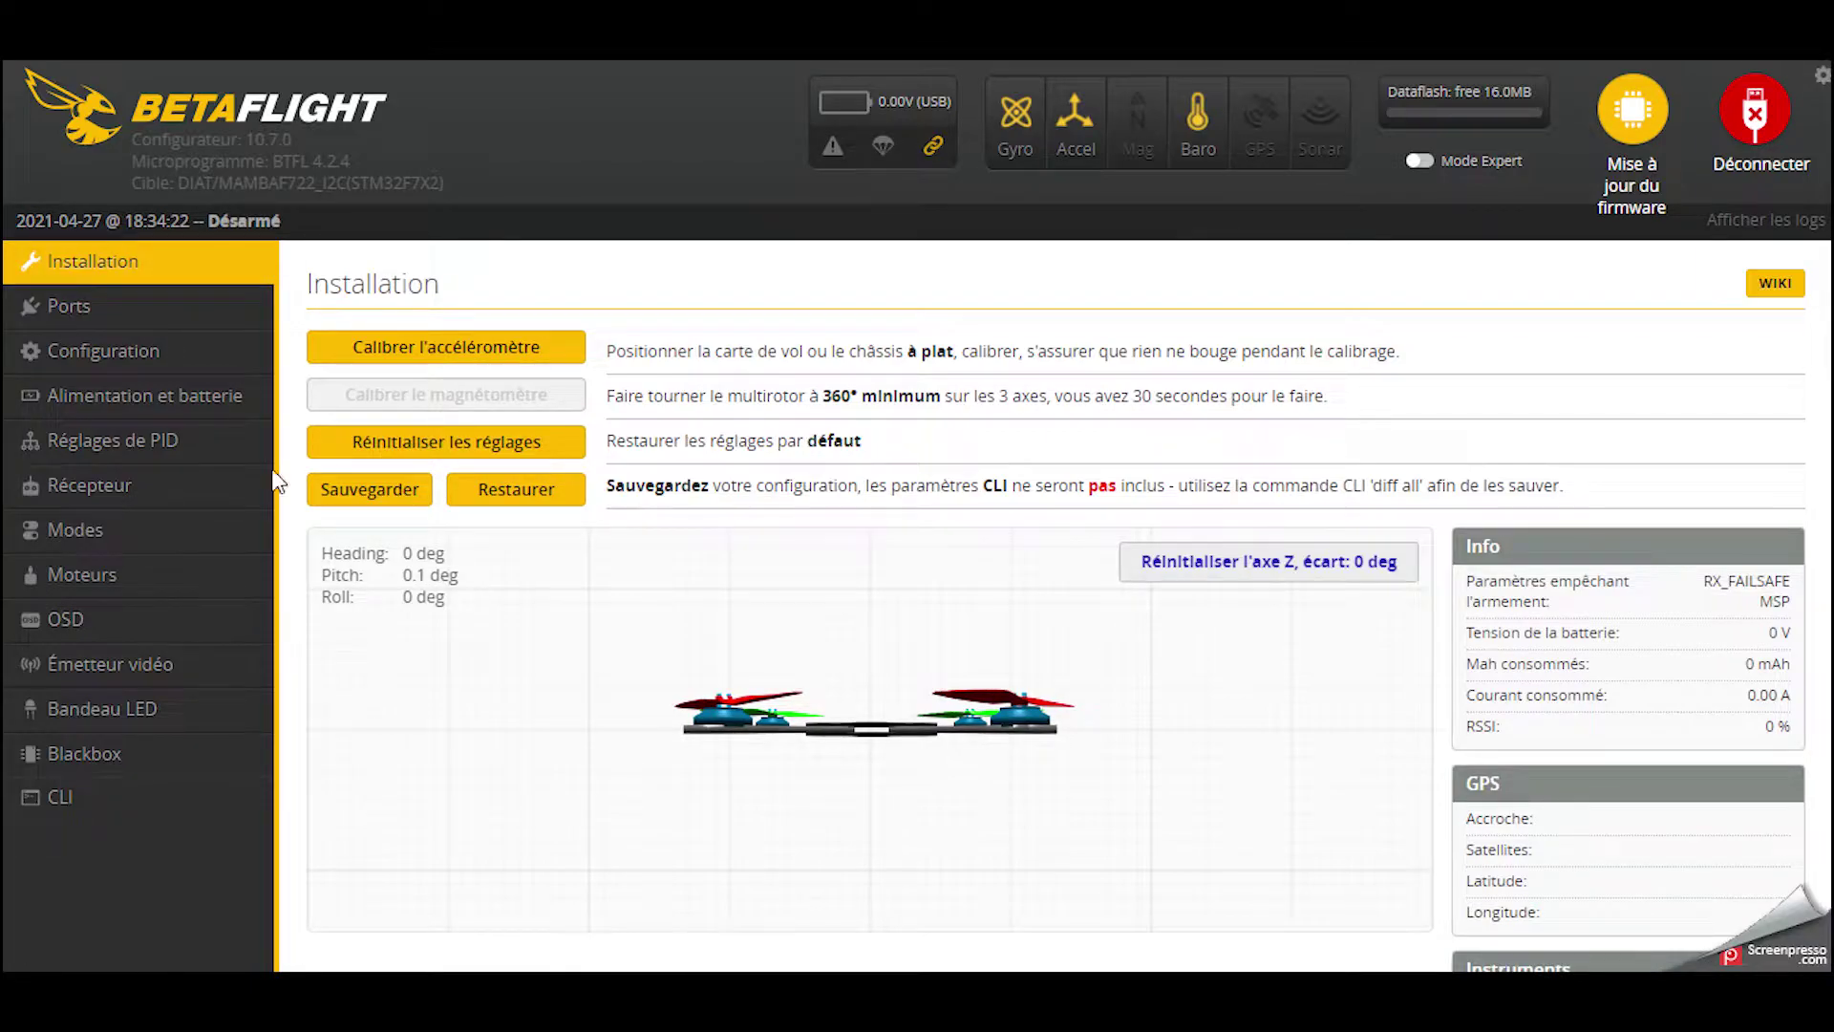
# Review the AUX channels and ranges assigned to the BLACKBOX and BLACKBOX ERASE modes, then disconnect the flight controller
pyautogui.click(115, 528)
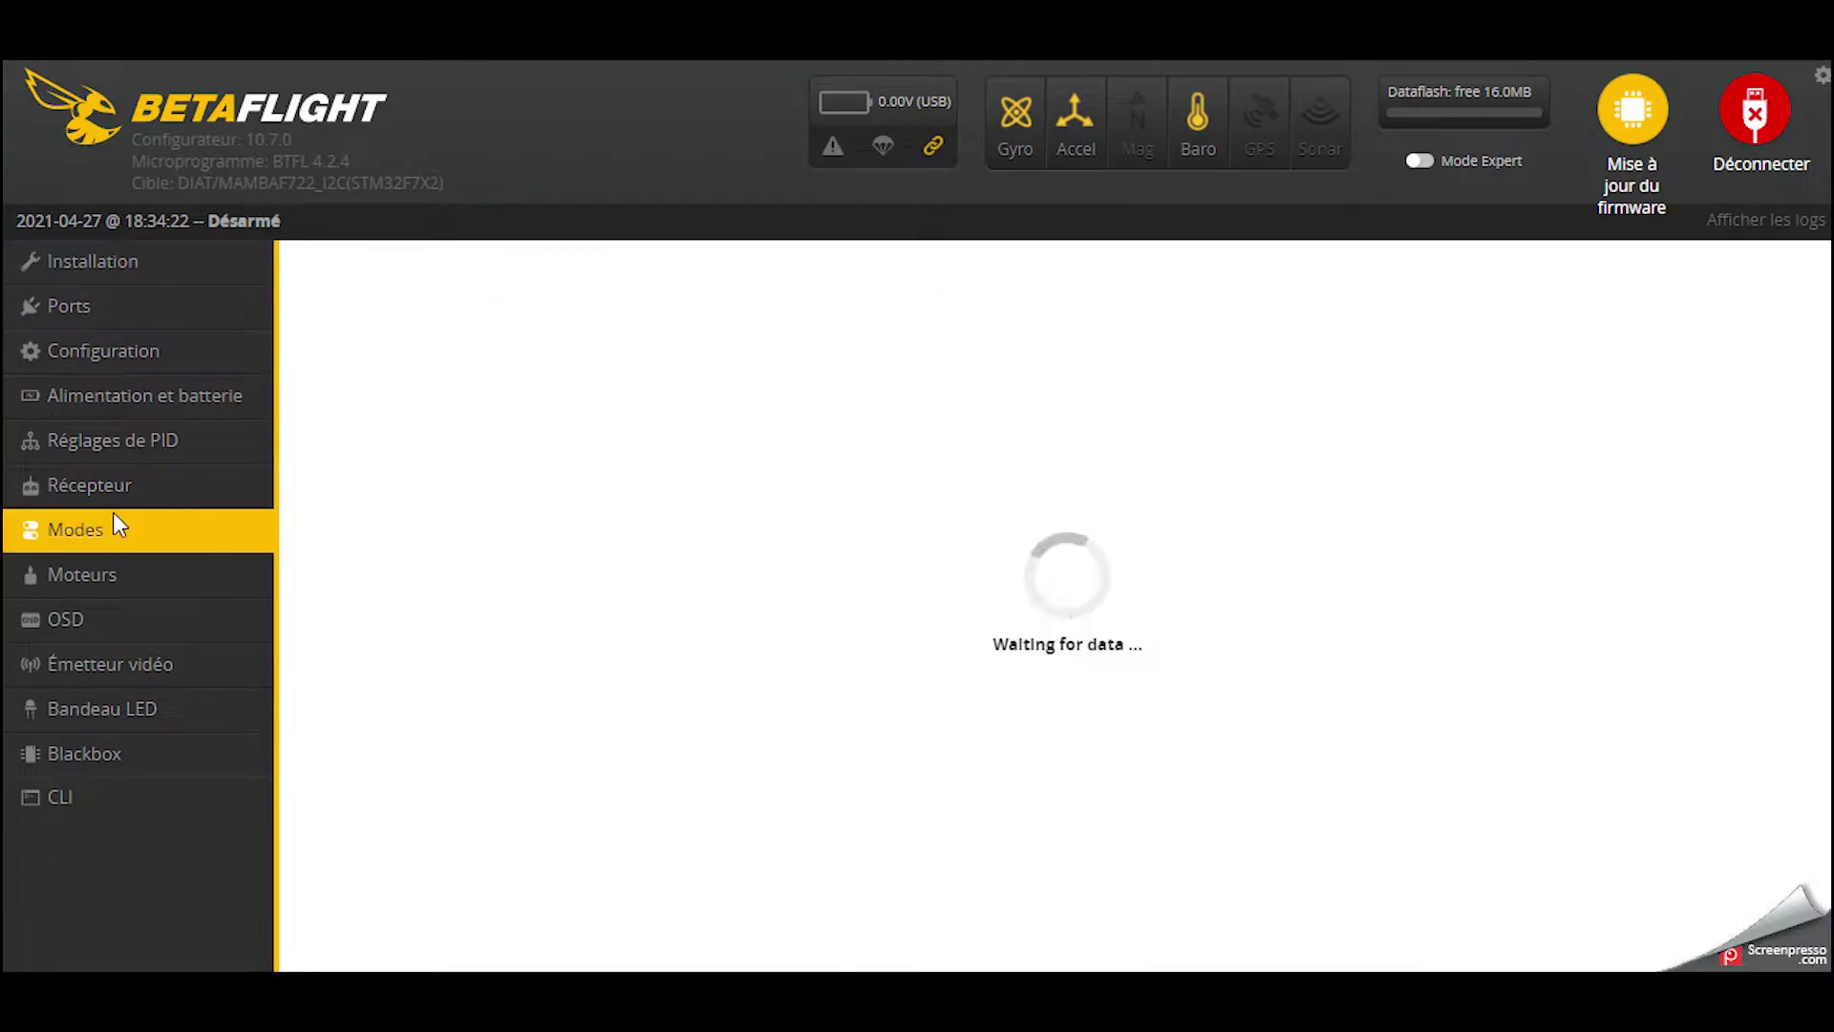
pyautogui.scroll(-15, 618, 696)
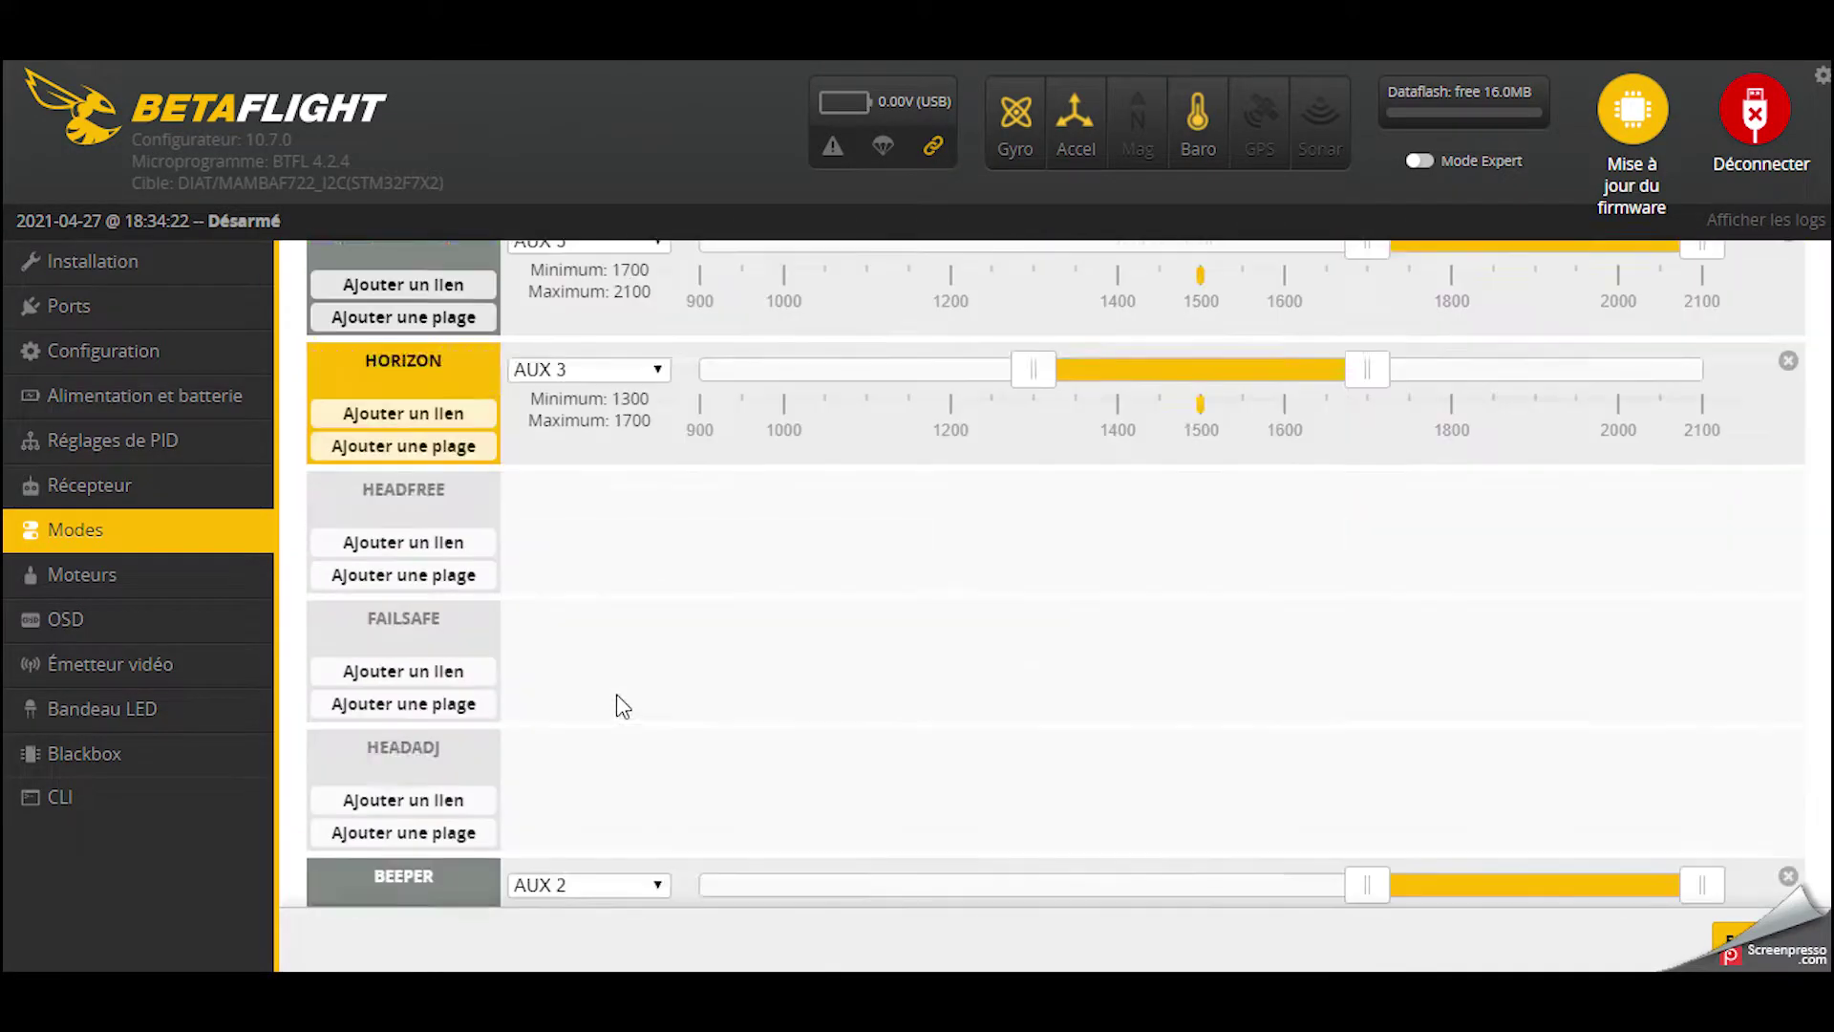
pyautogui.scroll(-3, 622, 708)
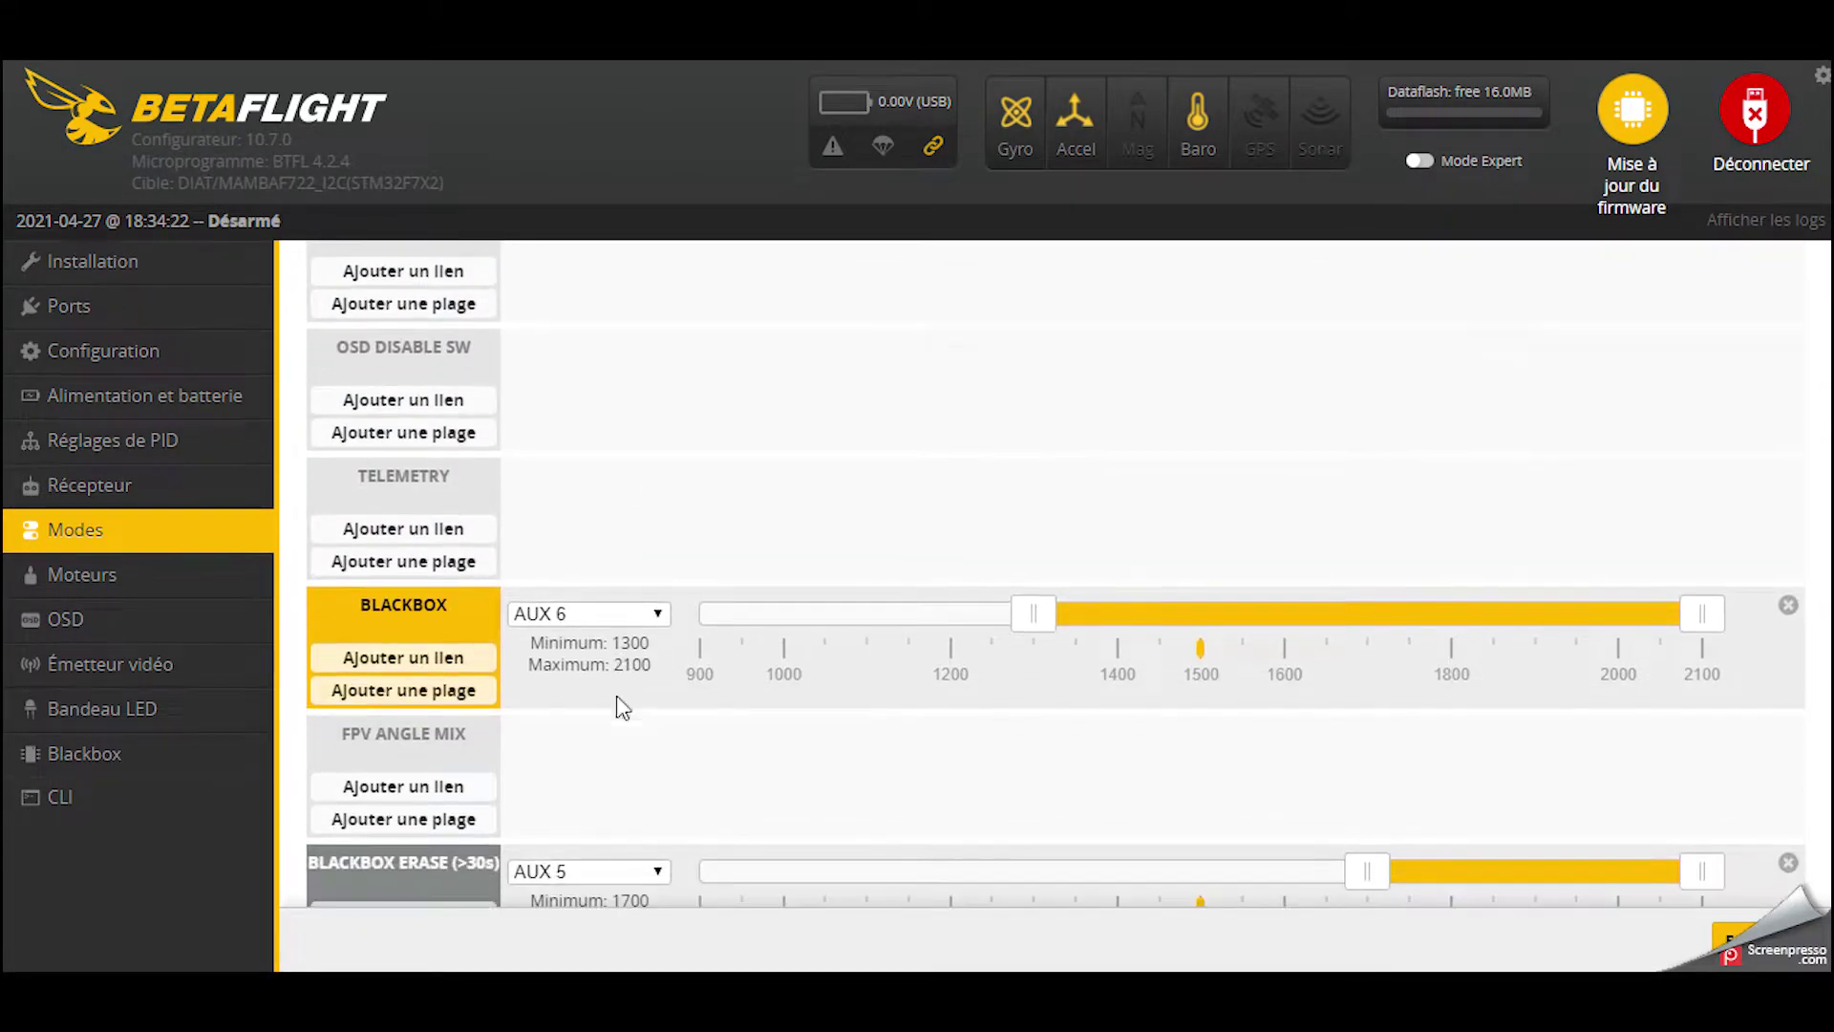
pyautogui.click(579, 616)
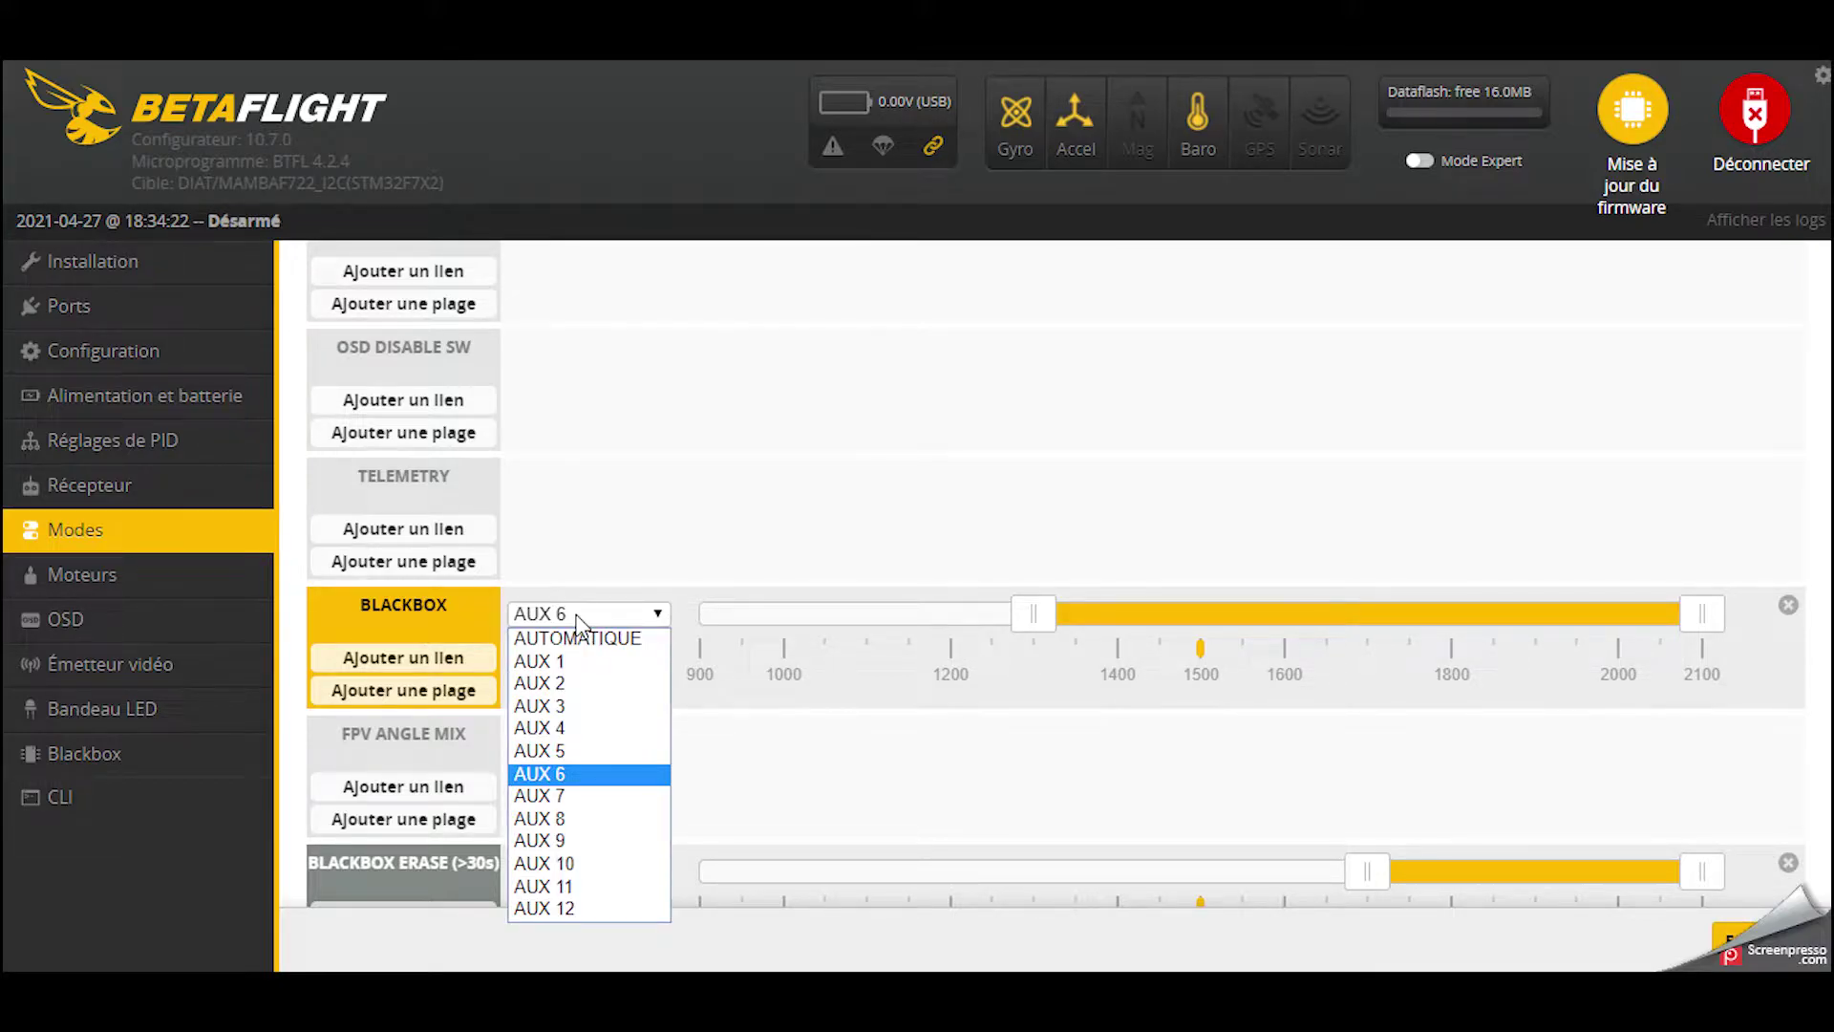
pyautogui.click(579, 621)
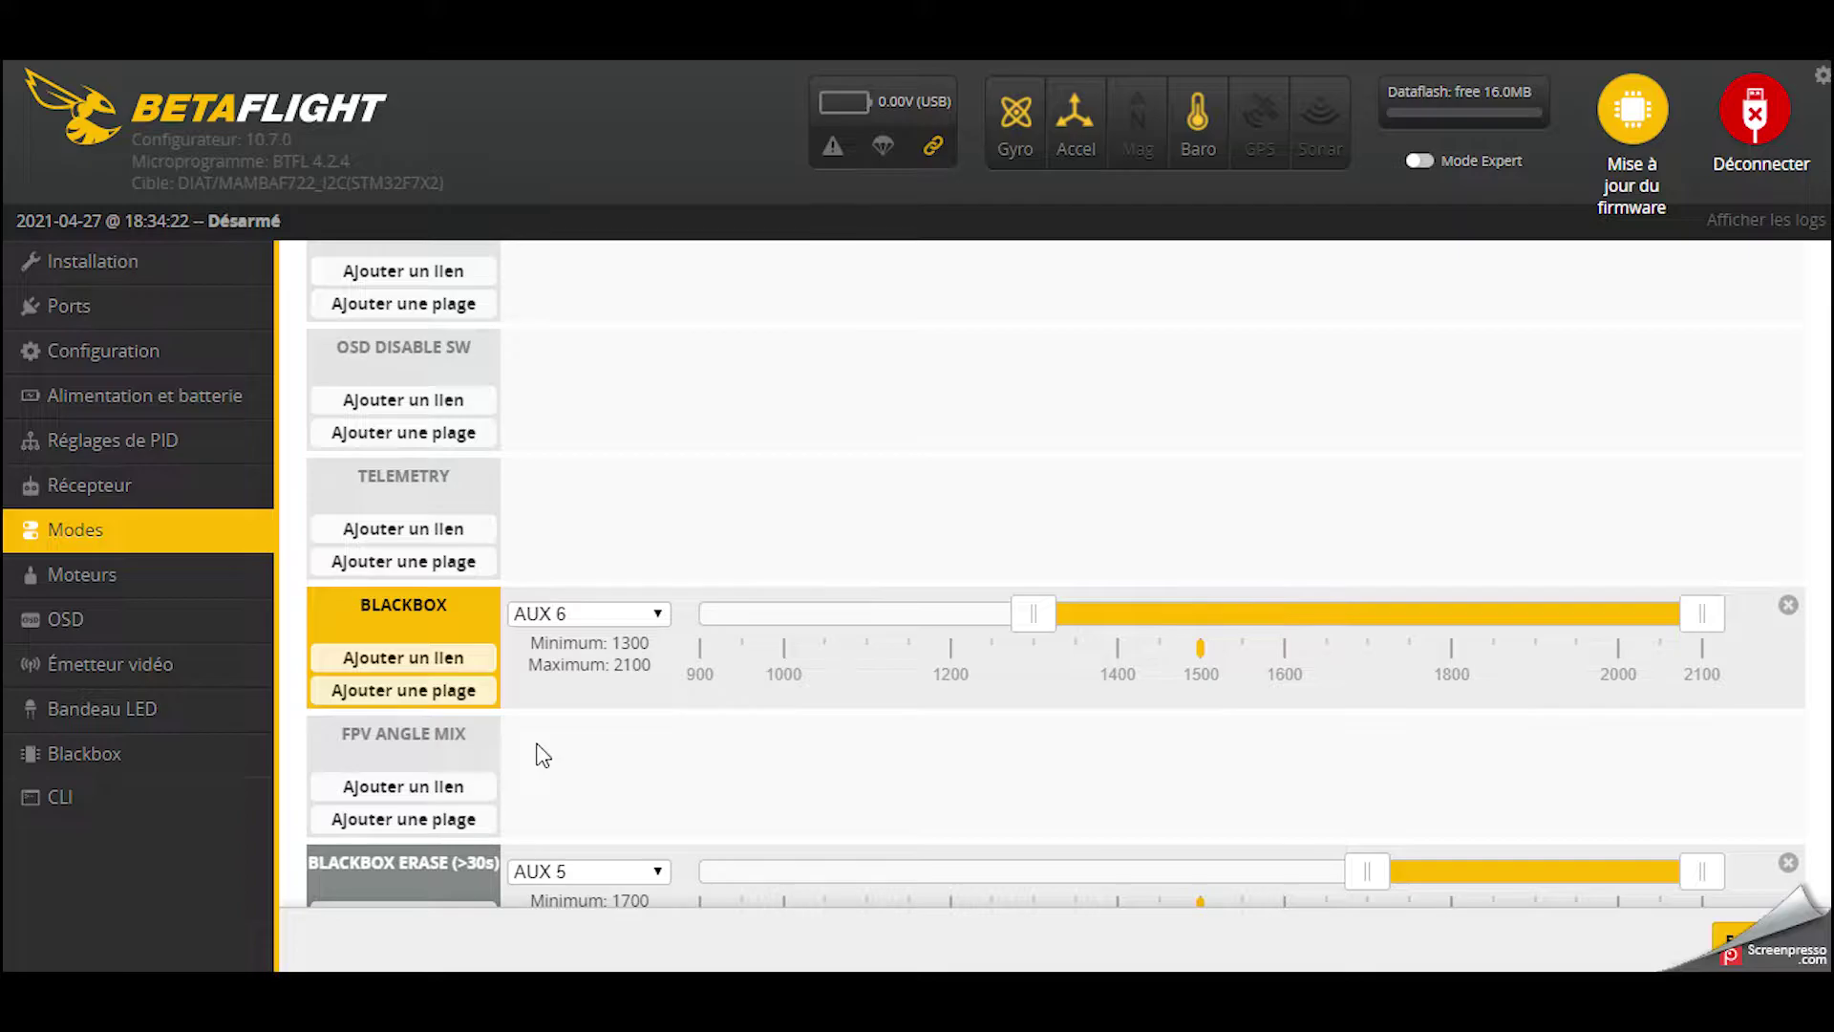
pyautogui.scroll(-2, 538, 751)
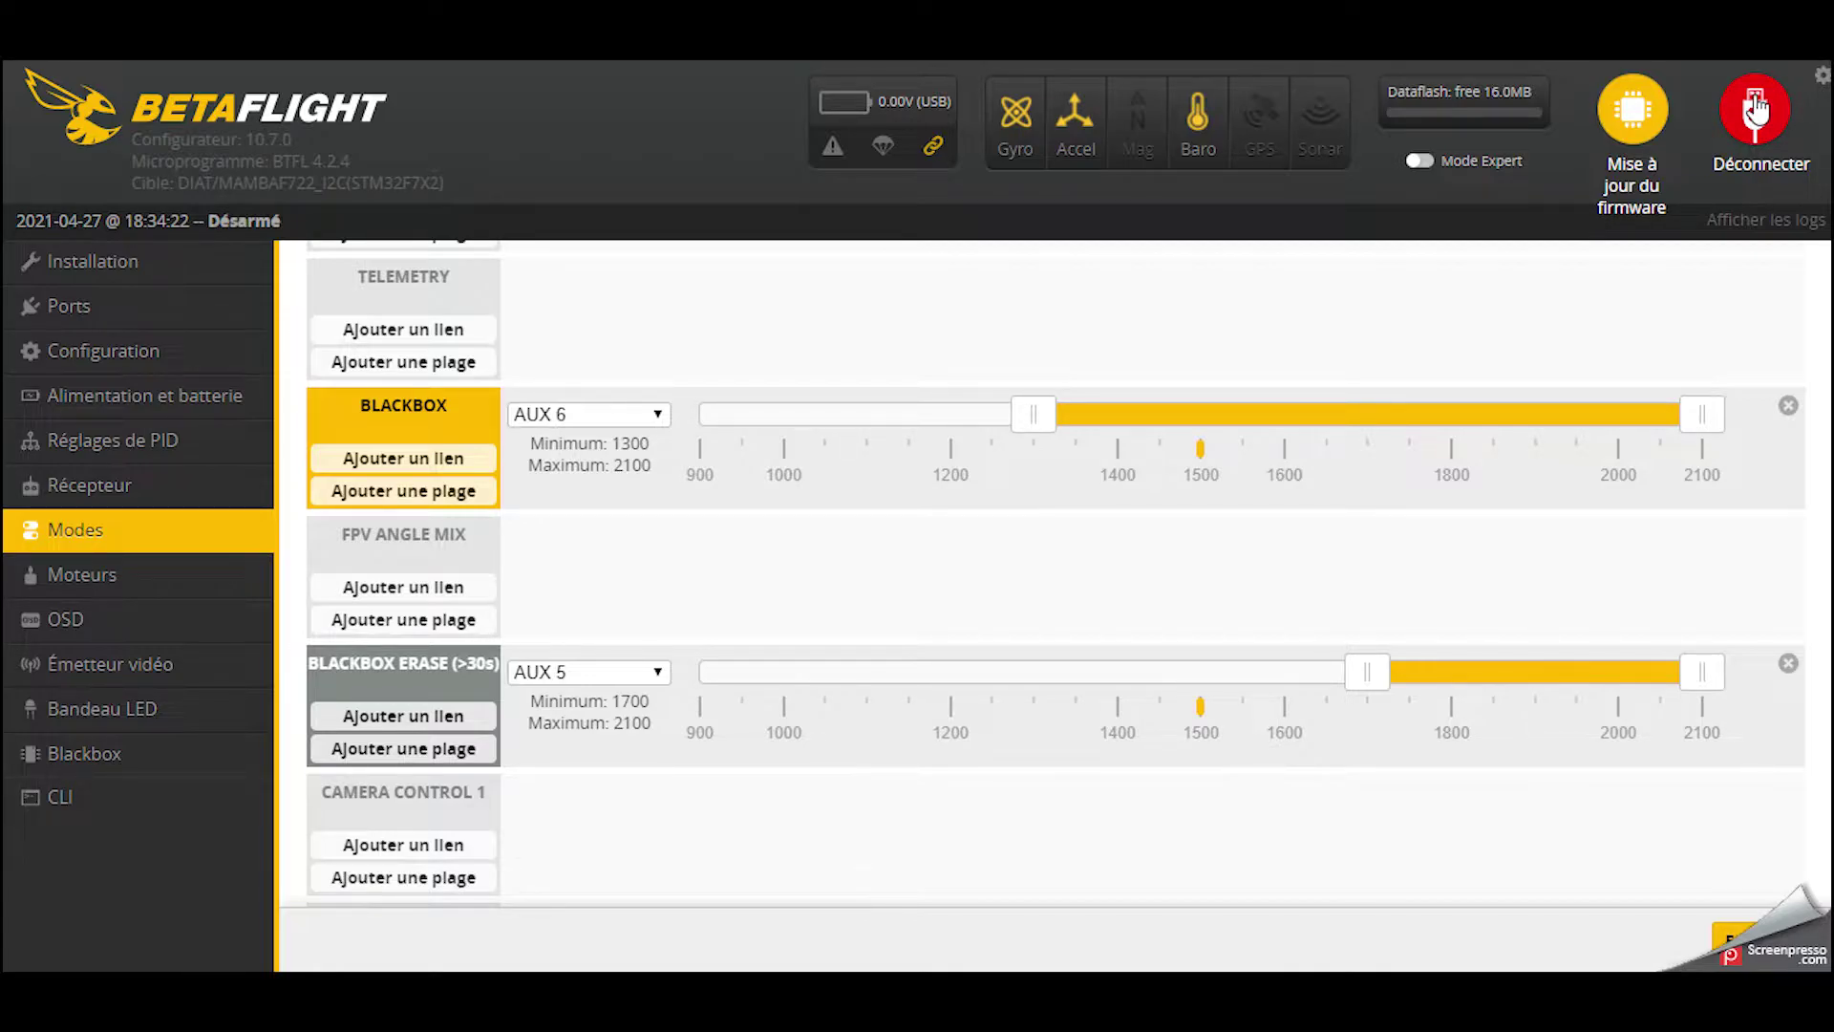
pyautogui.click(1756, 110)
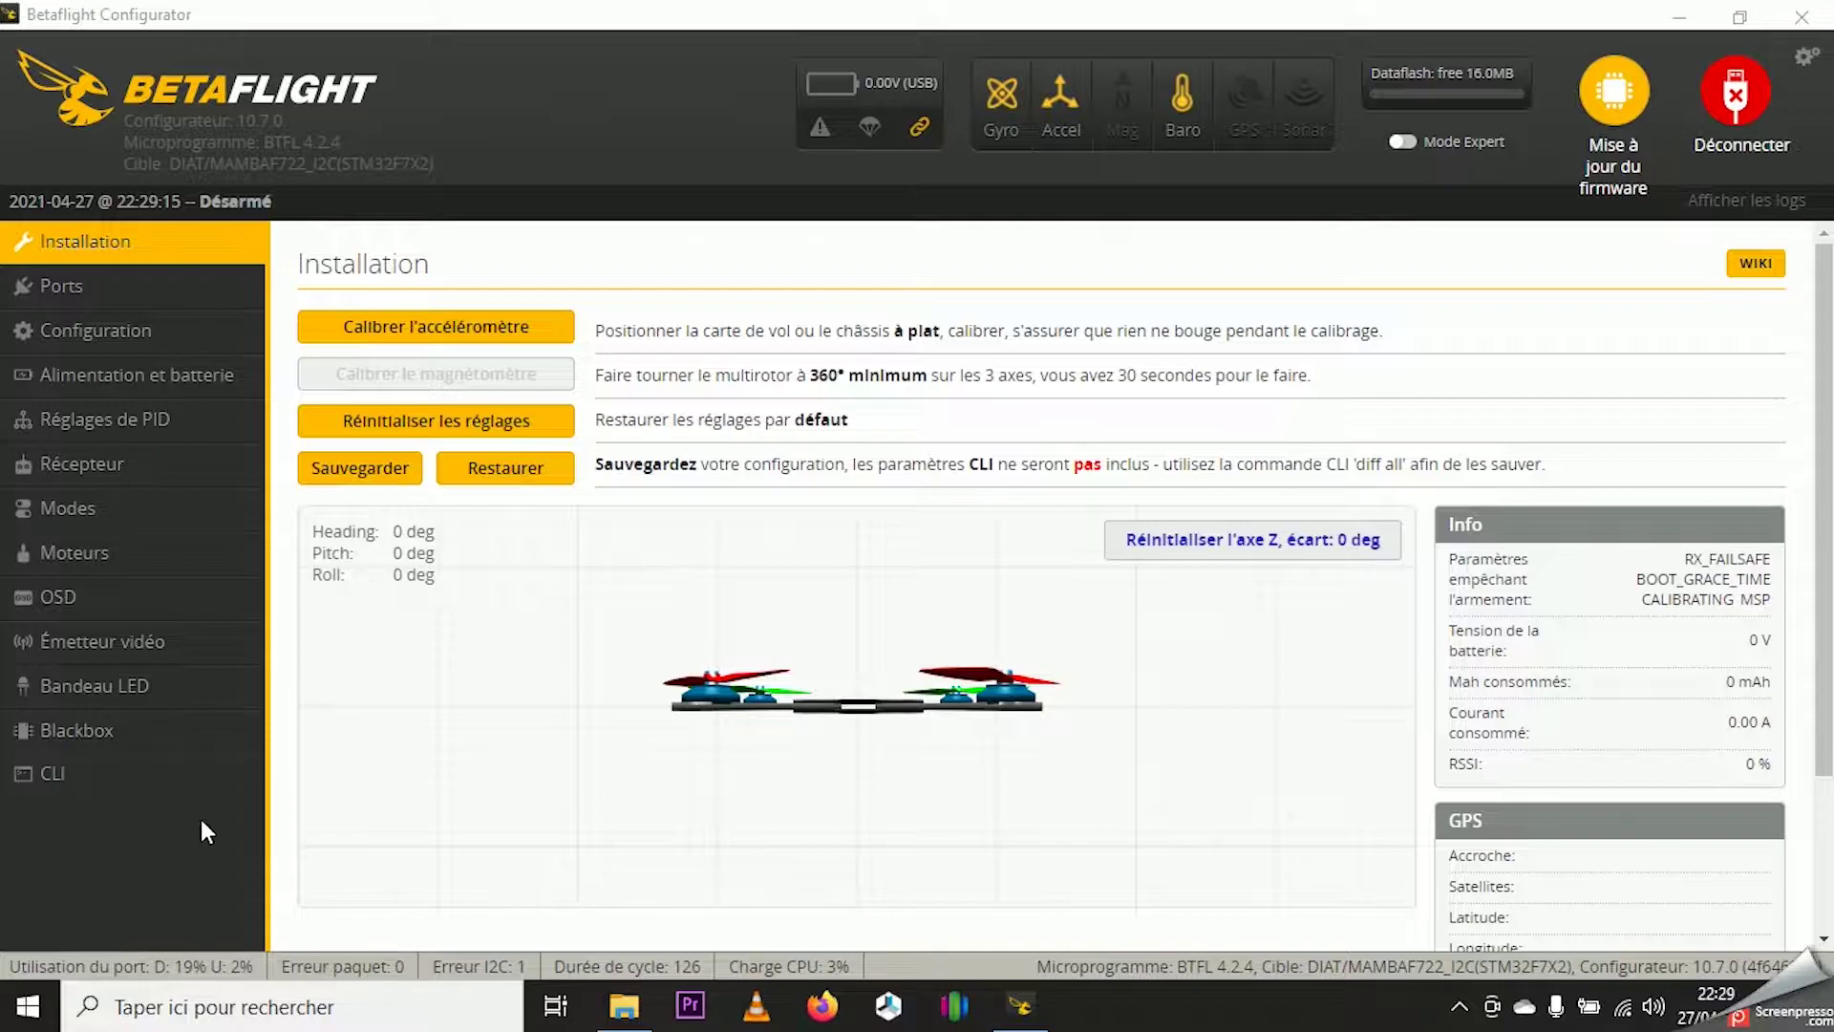
# Restart the flight controller in mass storage mode from the Blackbox settings and close the Betaflight Onboard Flash (D:) window
pyautogui.click(92, 734)
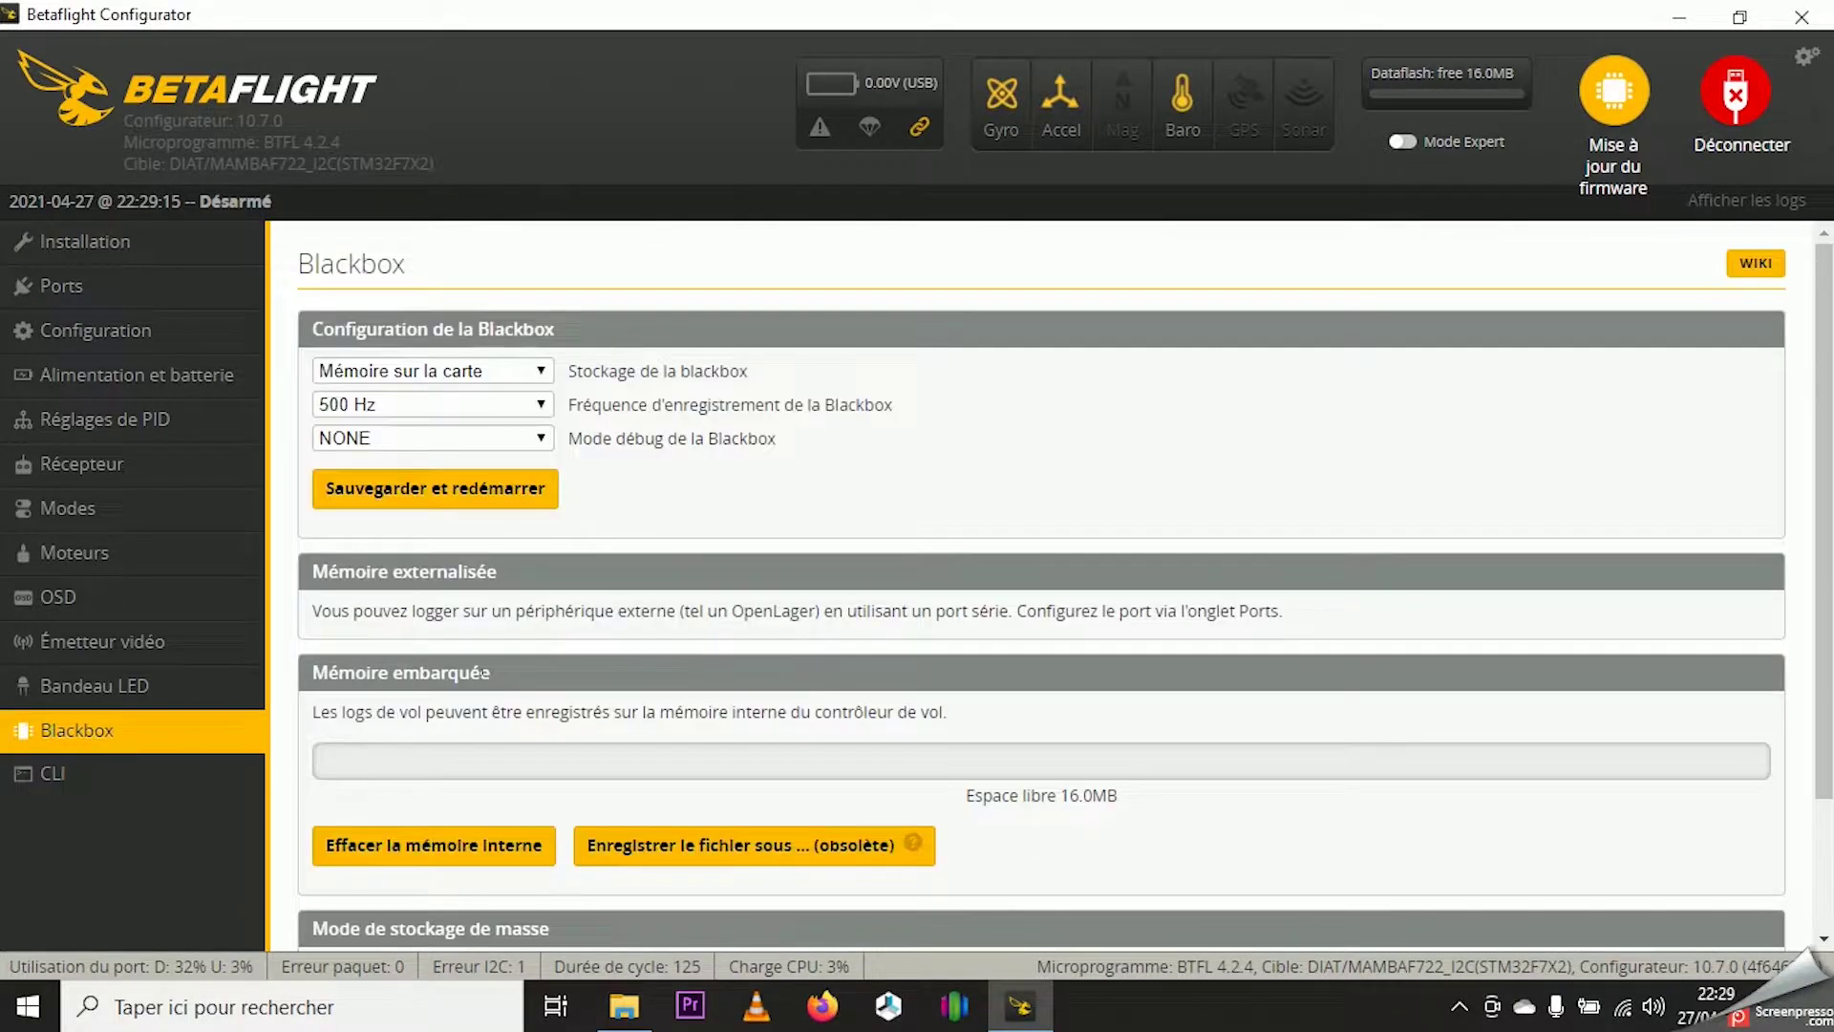
pyautogui.scroll(-3, 617, 650)
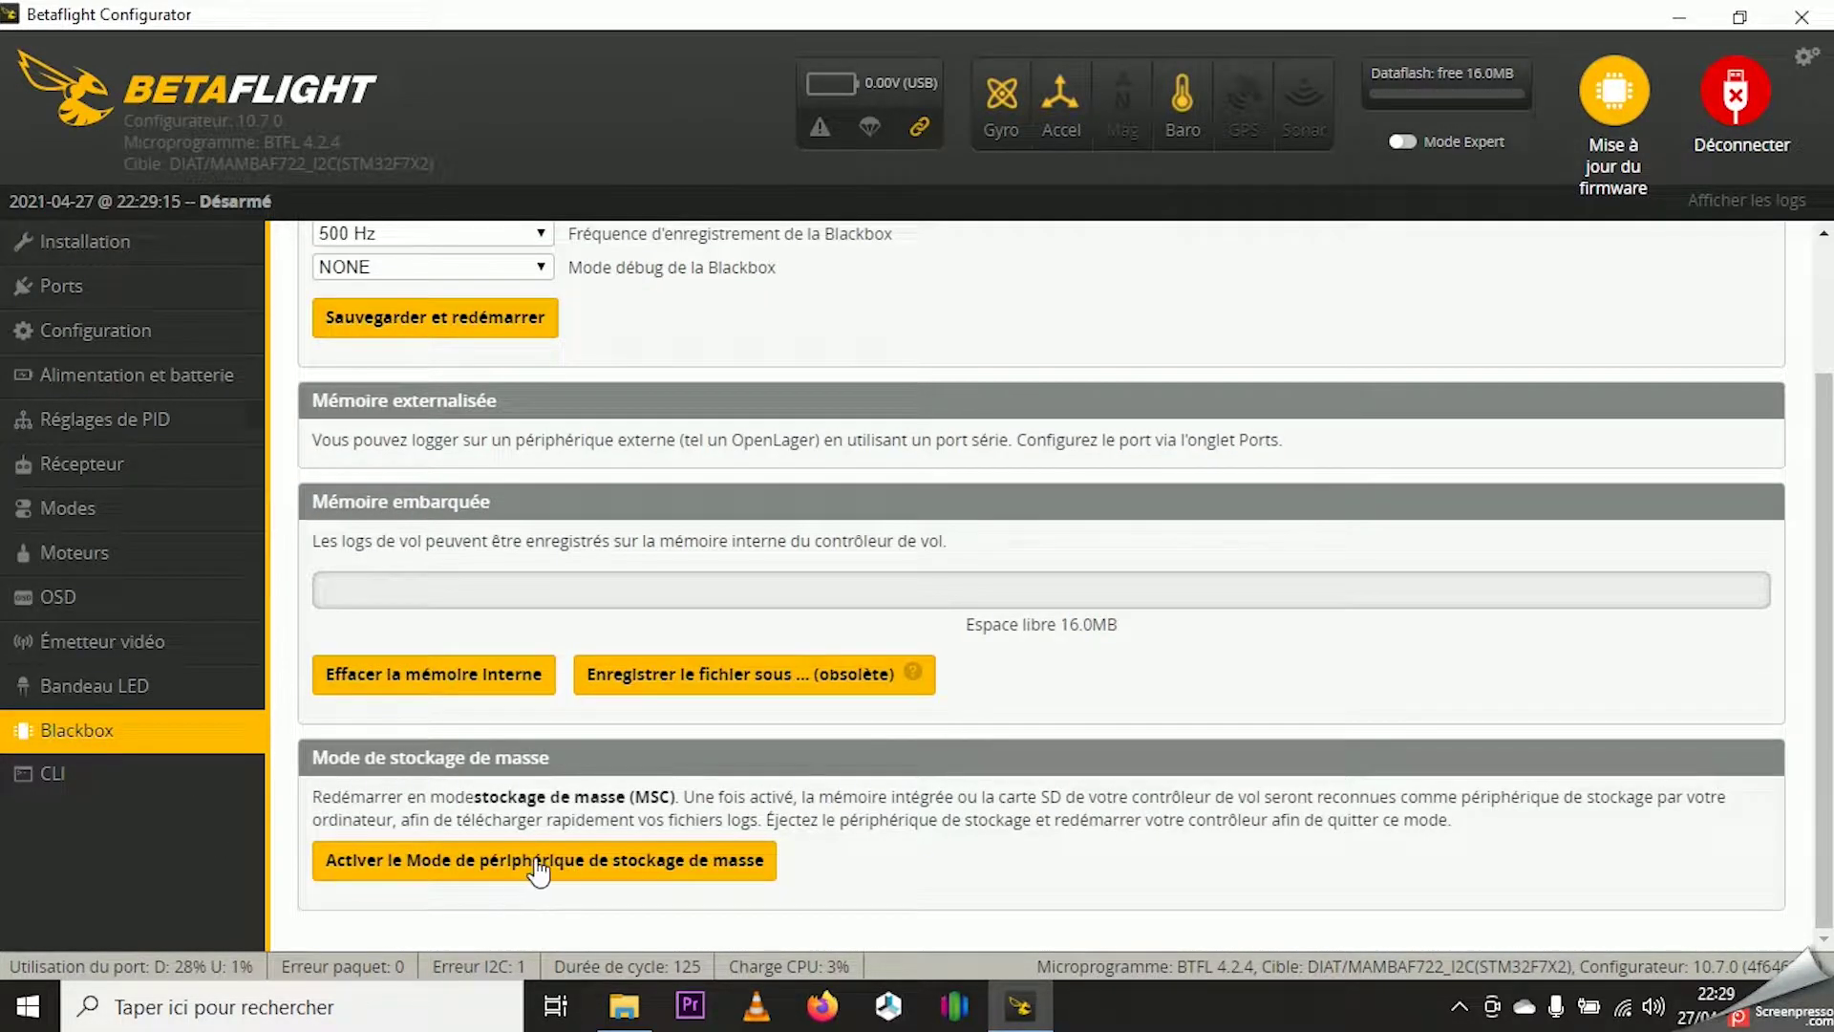
pyautogui.click(576, 877)
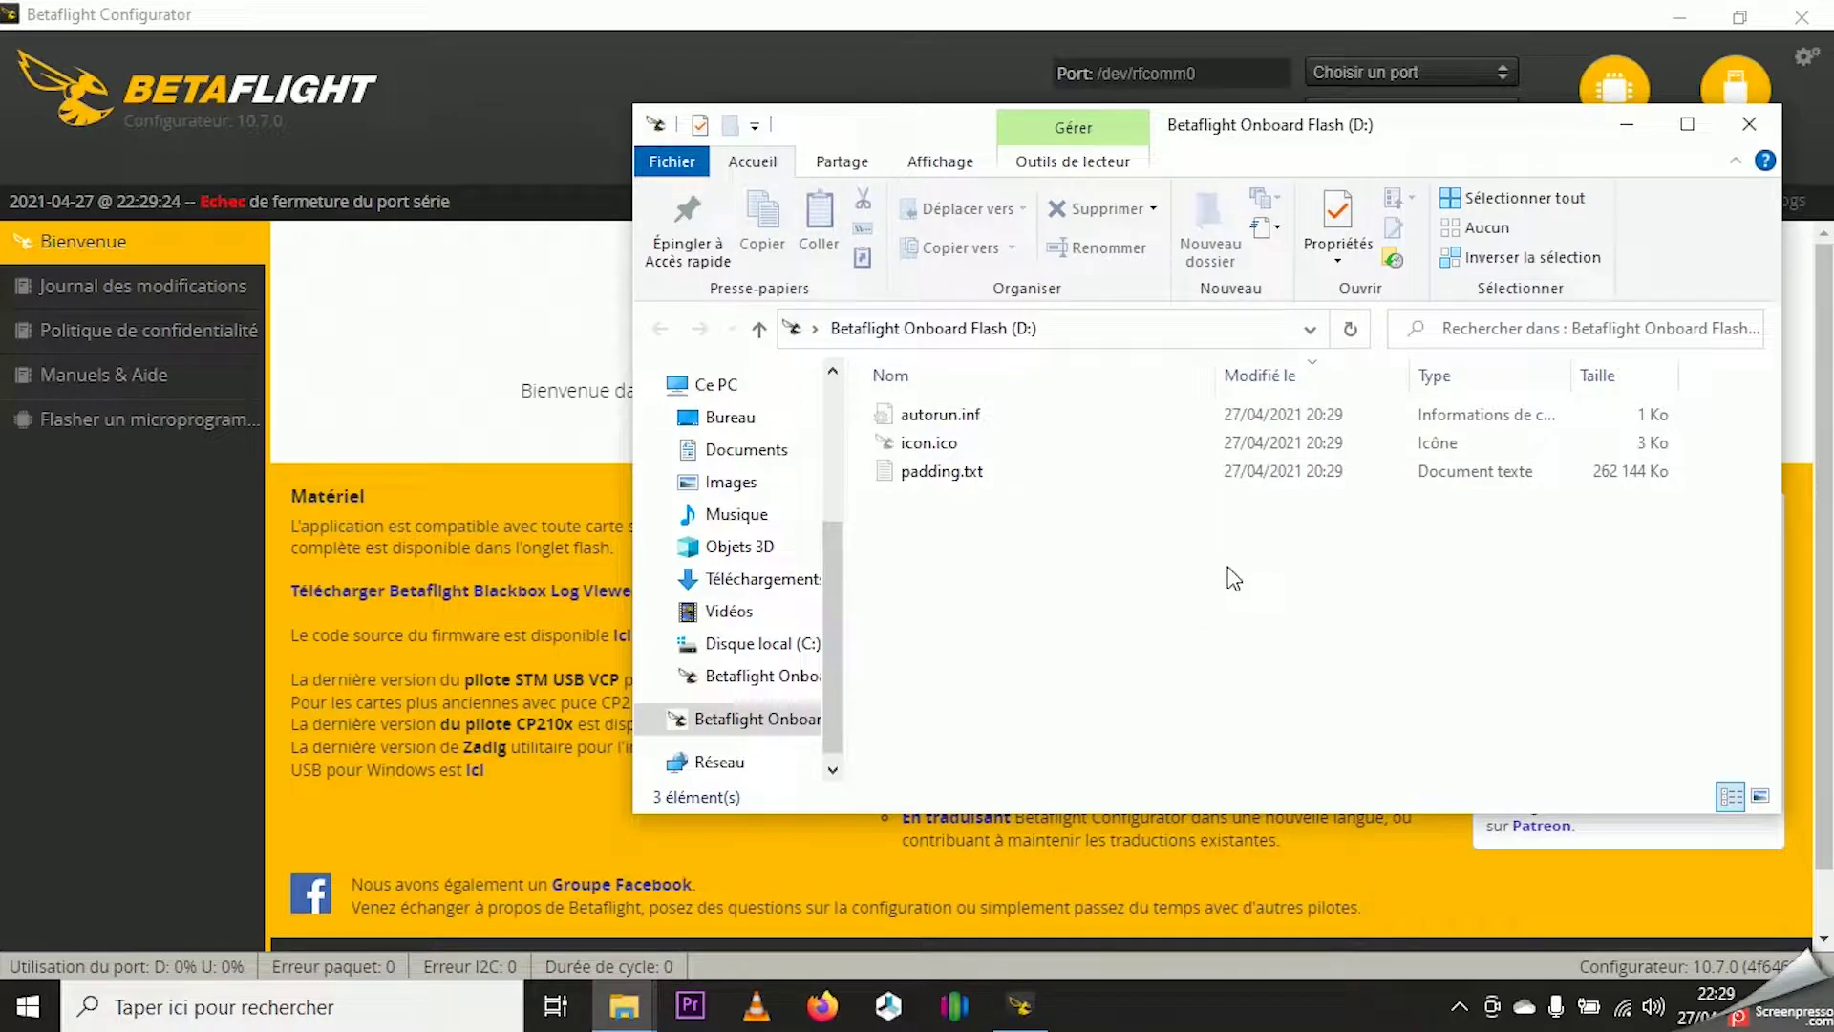
pyautogui.click(1763, 134)
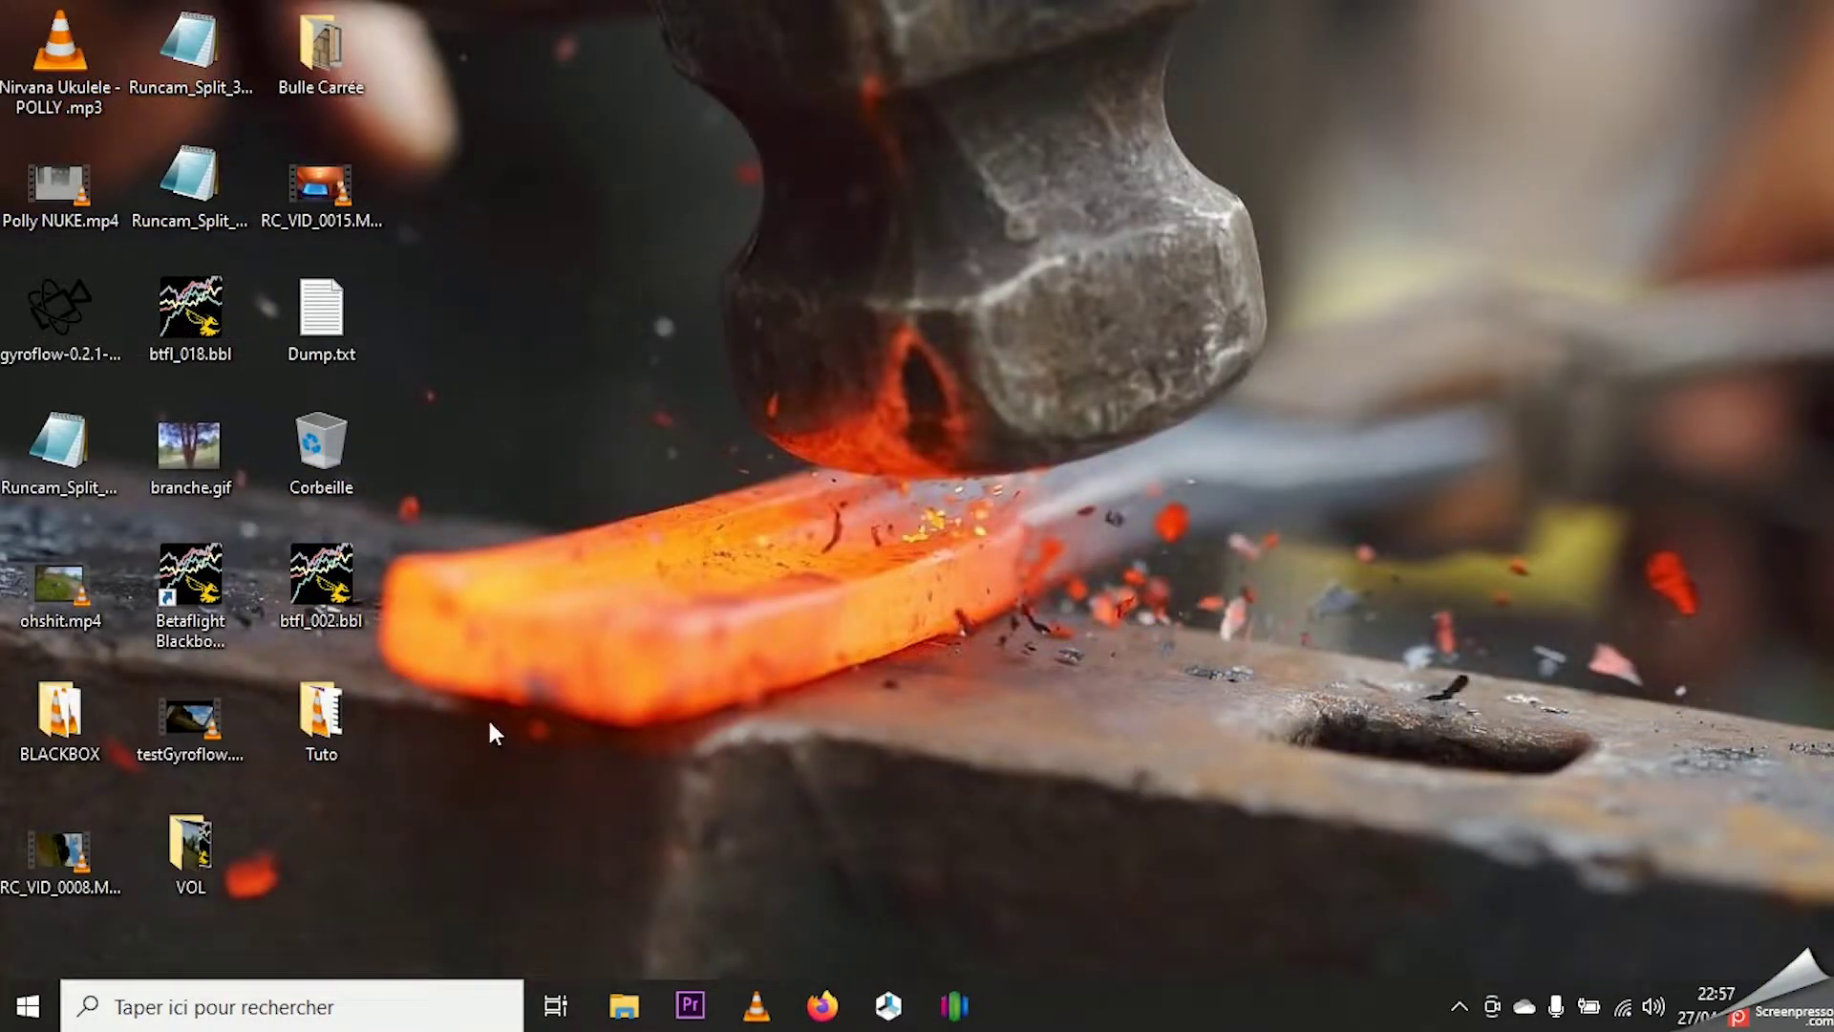
# Launch Gyroflow 0.2.1-alpha from the desktop, move its console and launcher windows apart, and open the Video Stabilizer
pyautogui.doubleClick(46, 334)
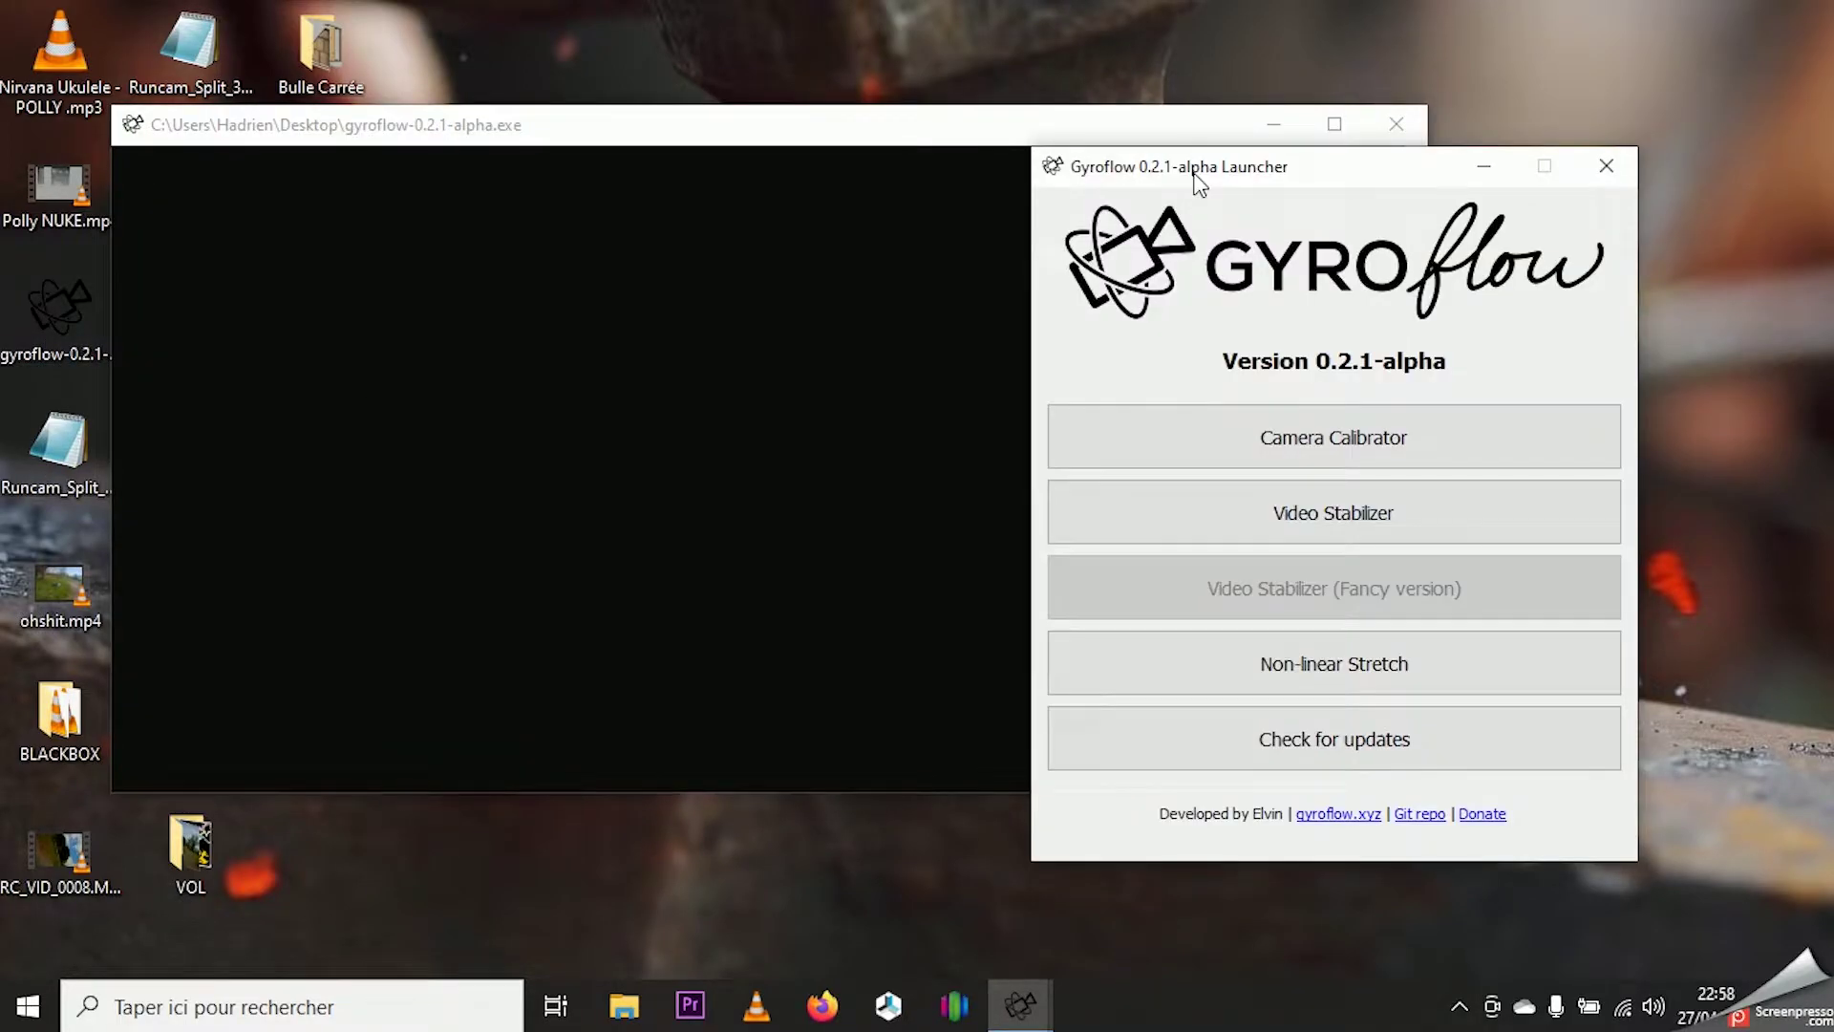
pyautogui.click(789, 141)
pyautogui.moveTo(789, 139); pyautogui.dragTo(678, 37)
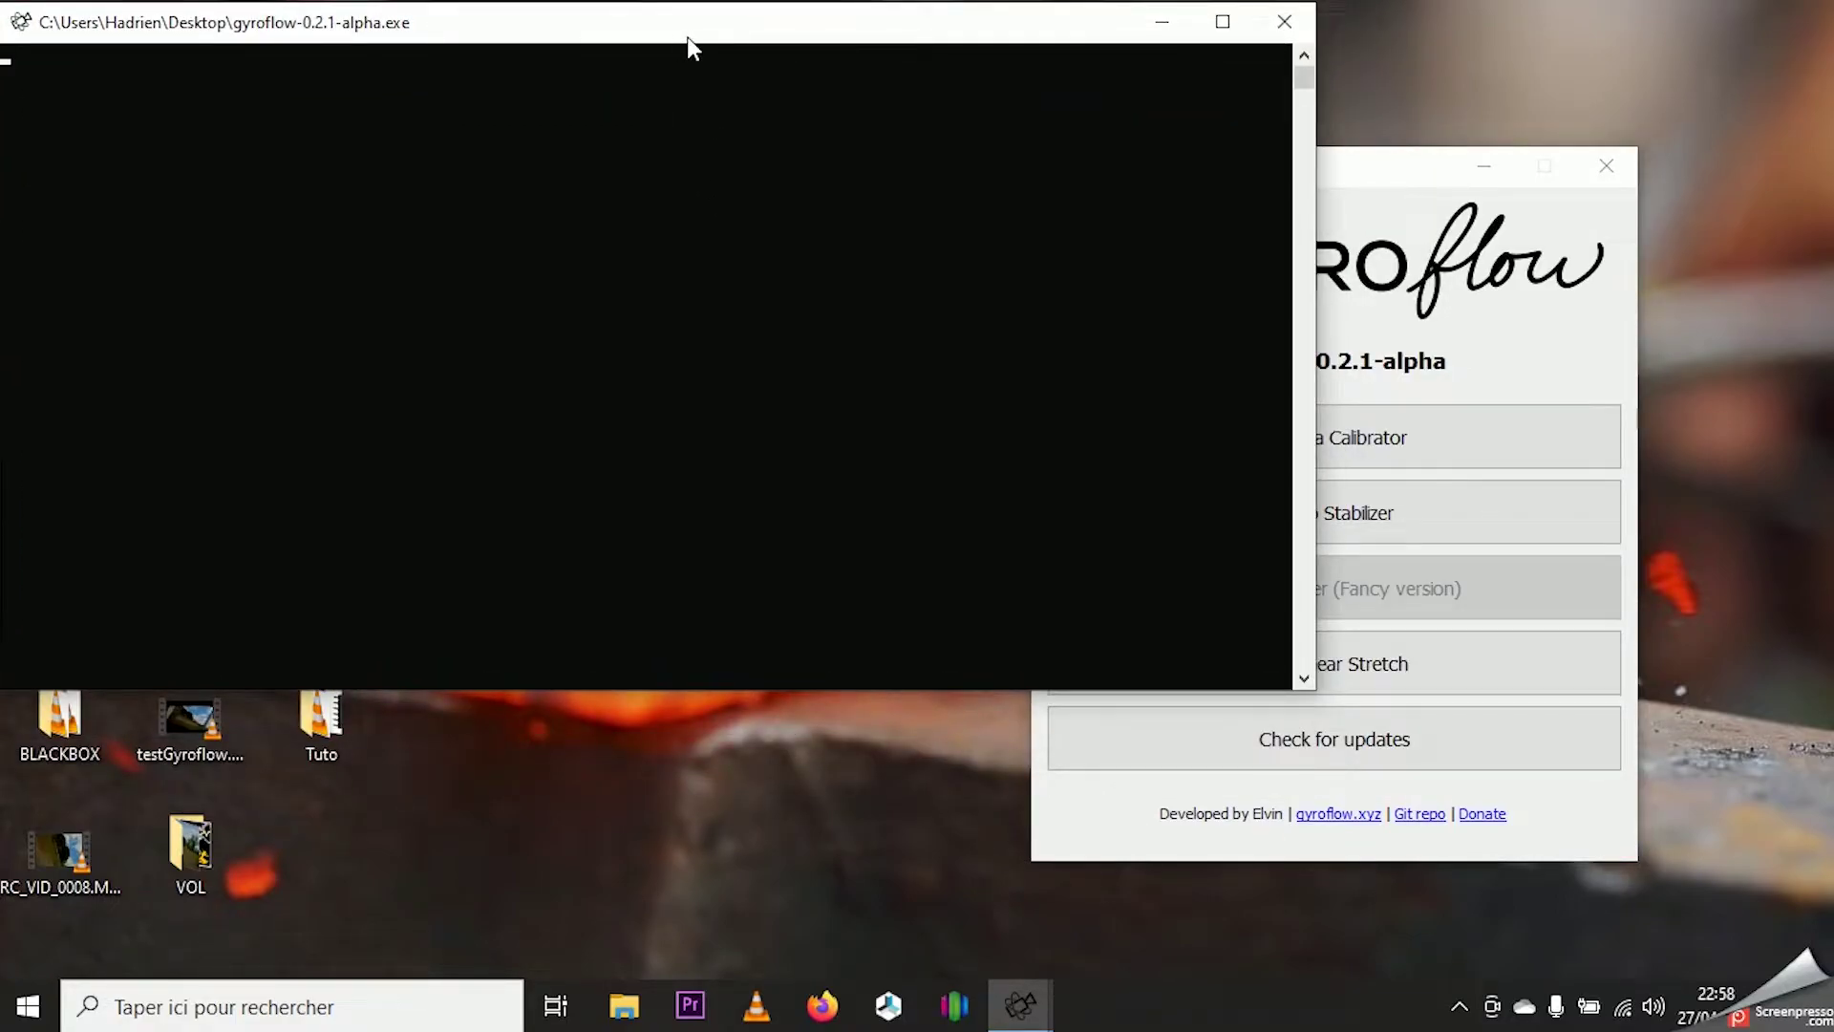
pyautogui.moveTo(1347, 172); pyautogui.dragTo(1462, 229)
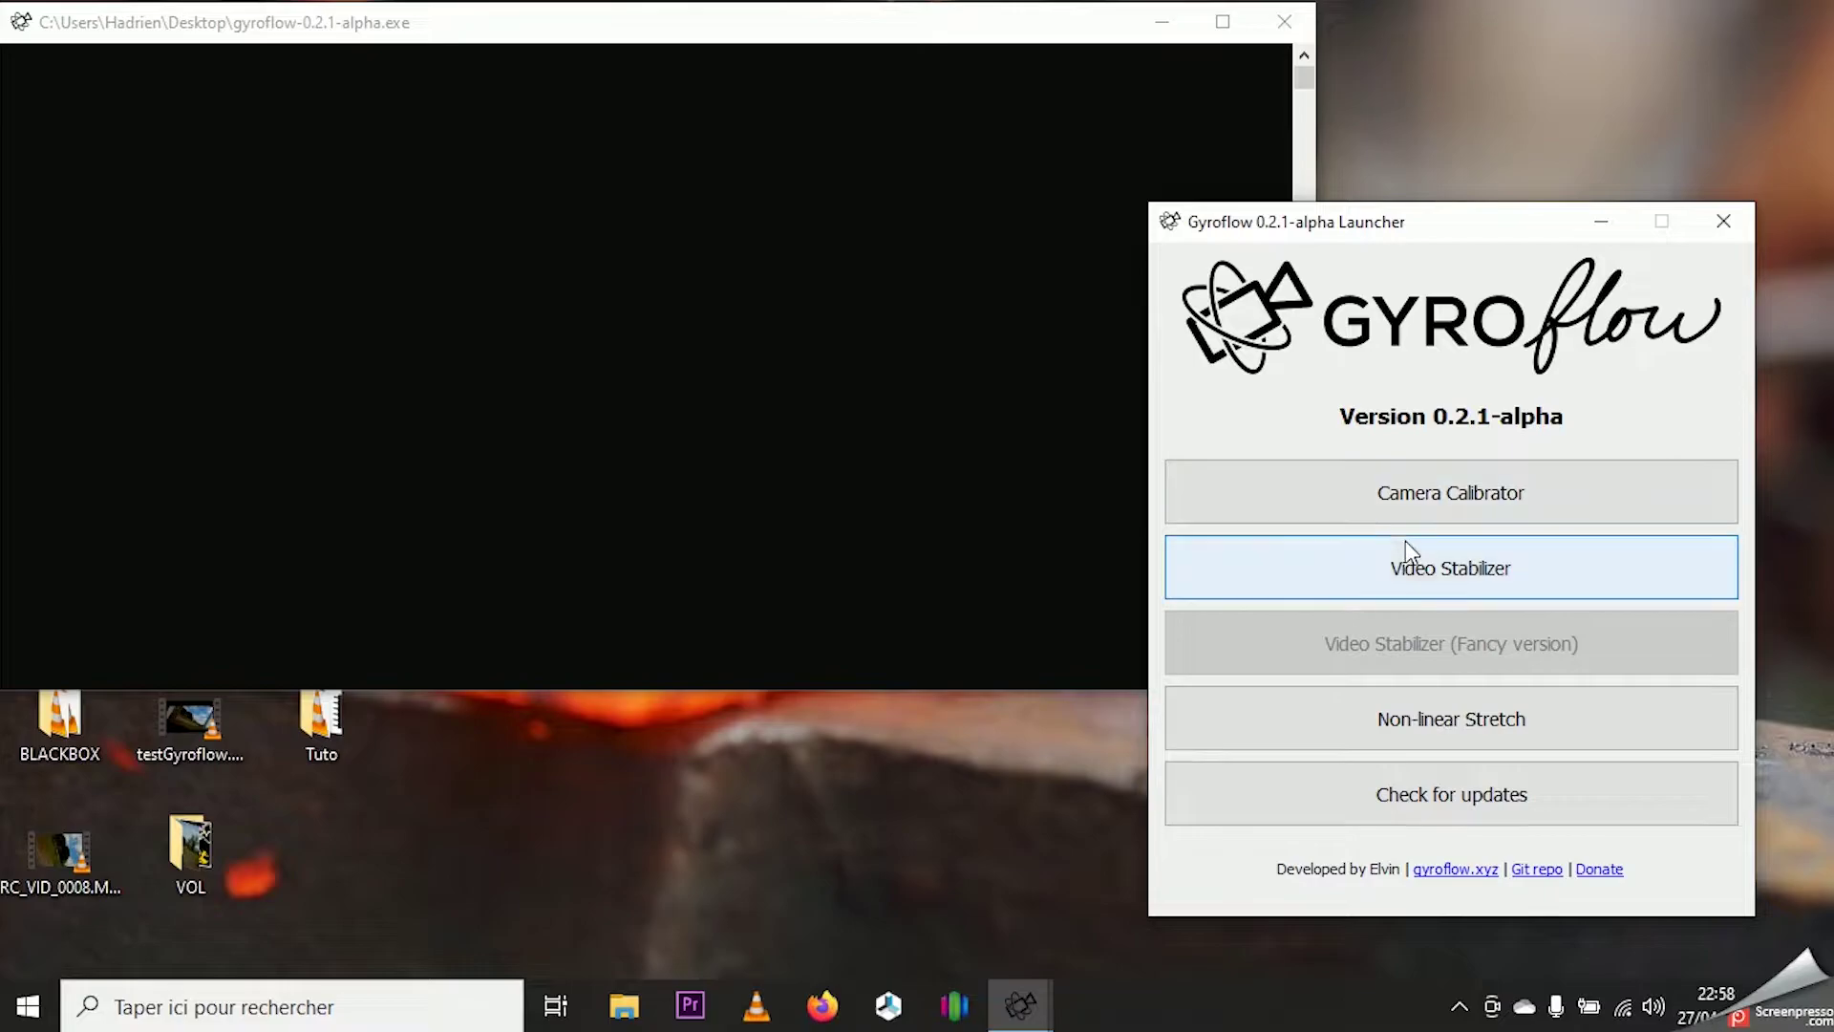
pyautogui.click(1410, 567)
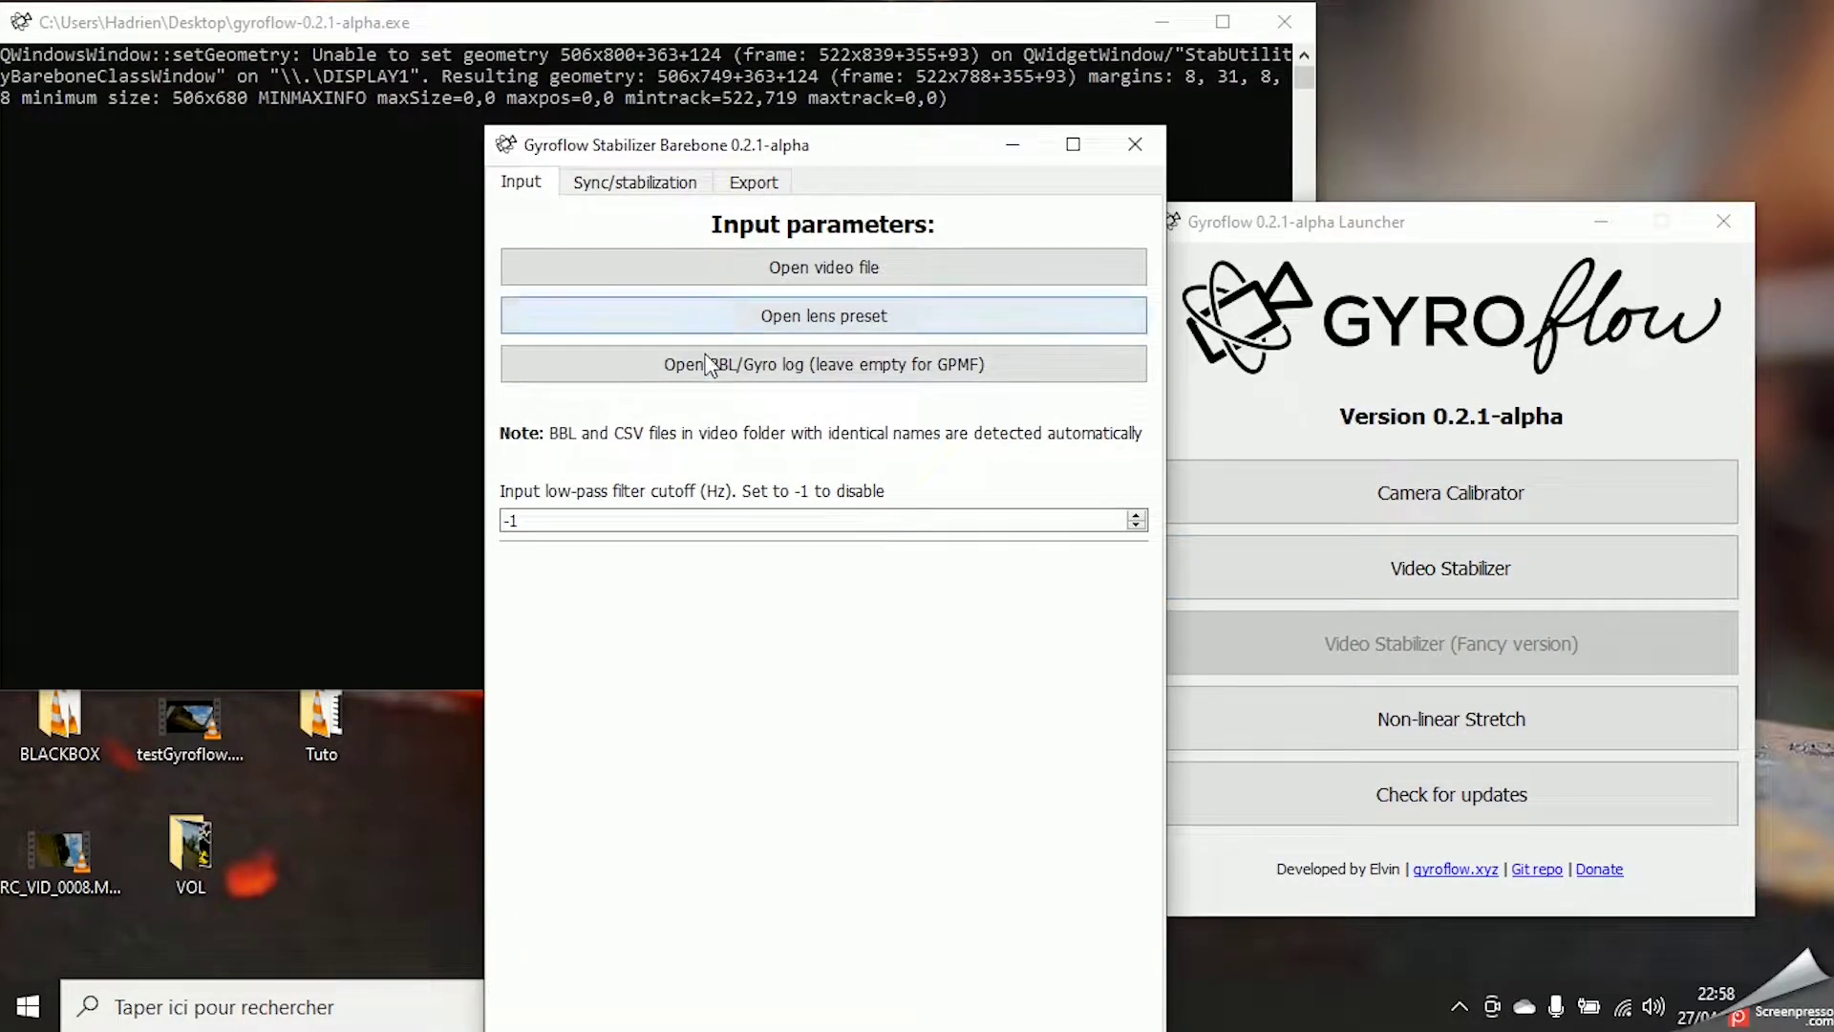
# Load the video RC_VID_0002.MOV from the VOL folder, using the QuickTime video file type filter
pyautogui.click(775, 272)
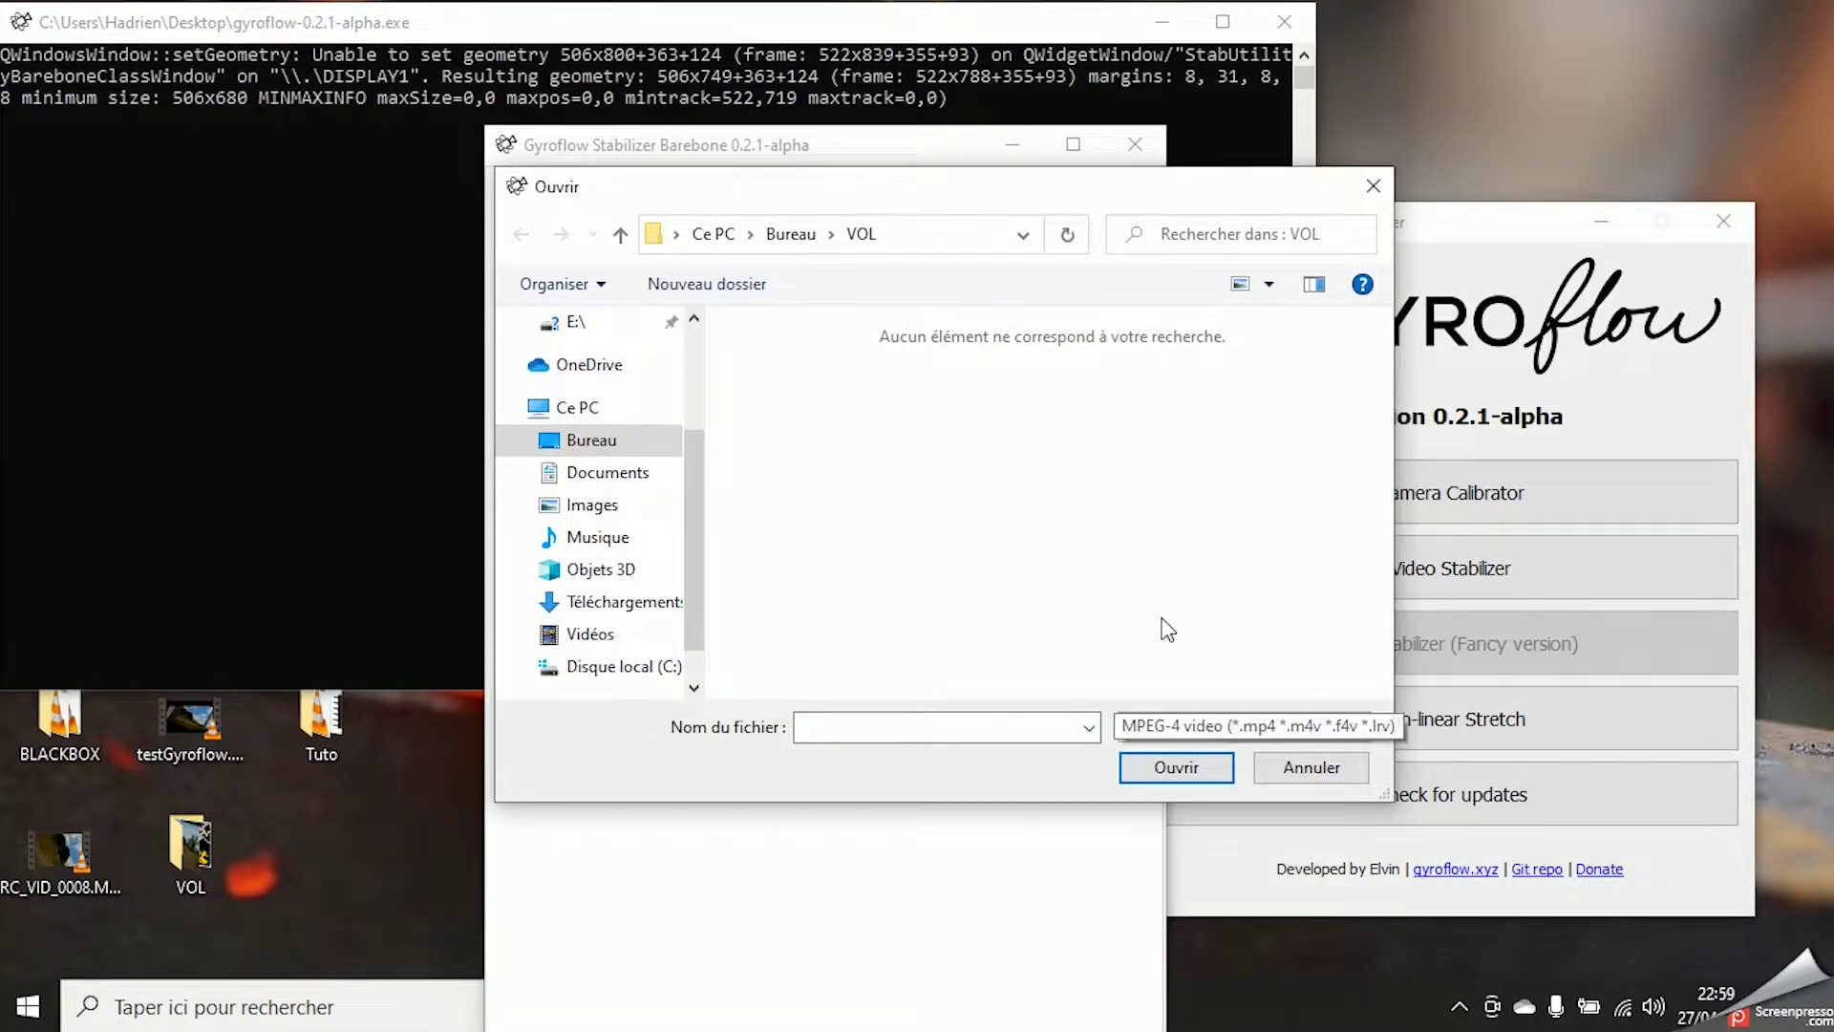
pyautogui.click(1173, 726)
pyautogui.click(1165, 795)
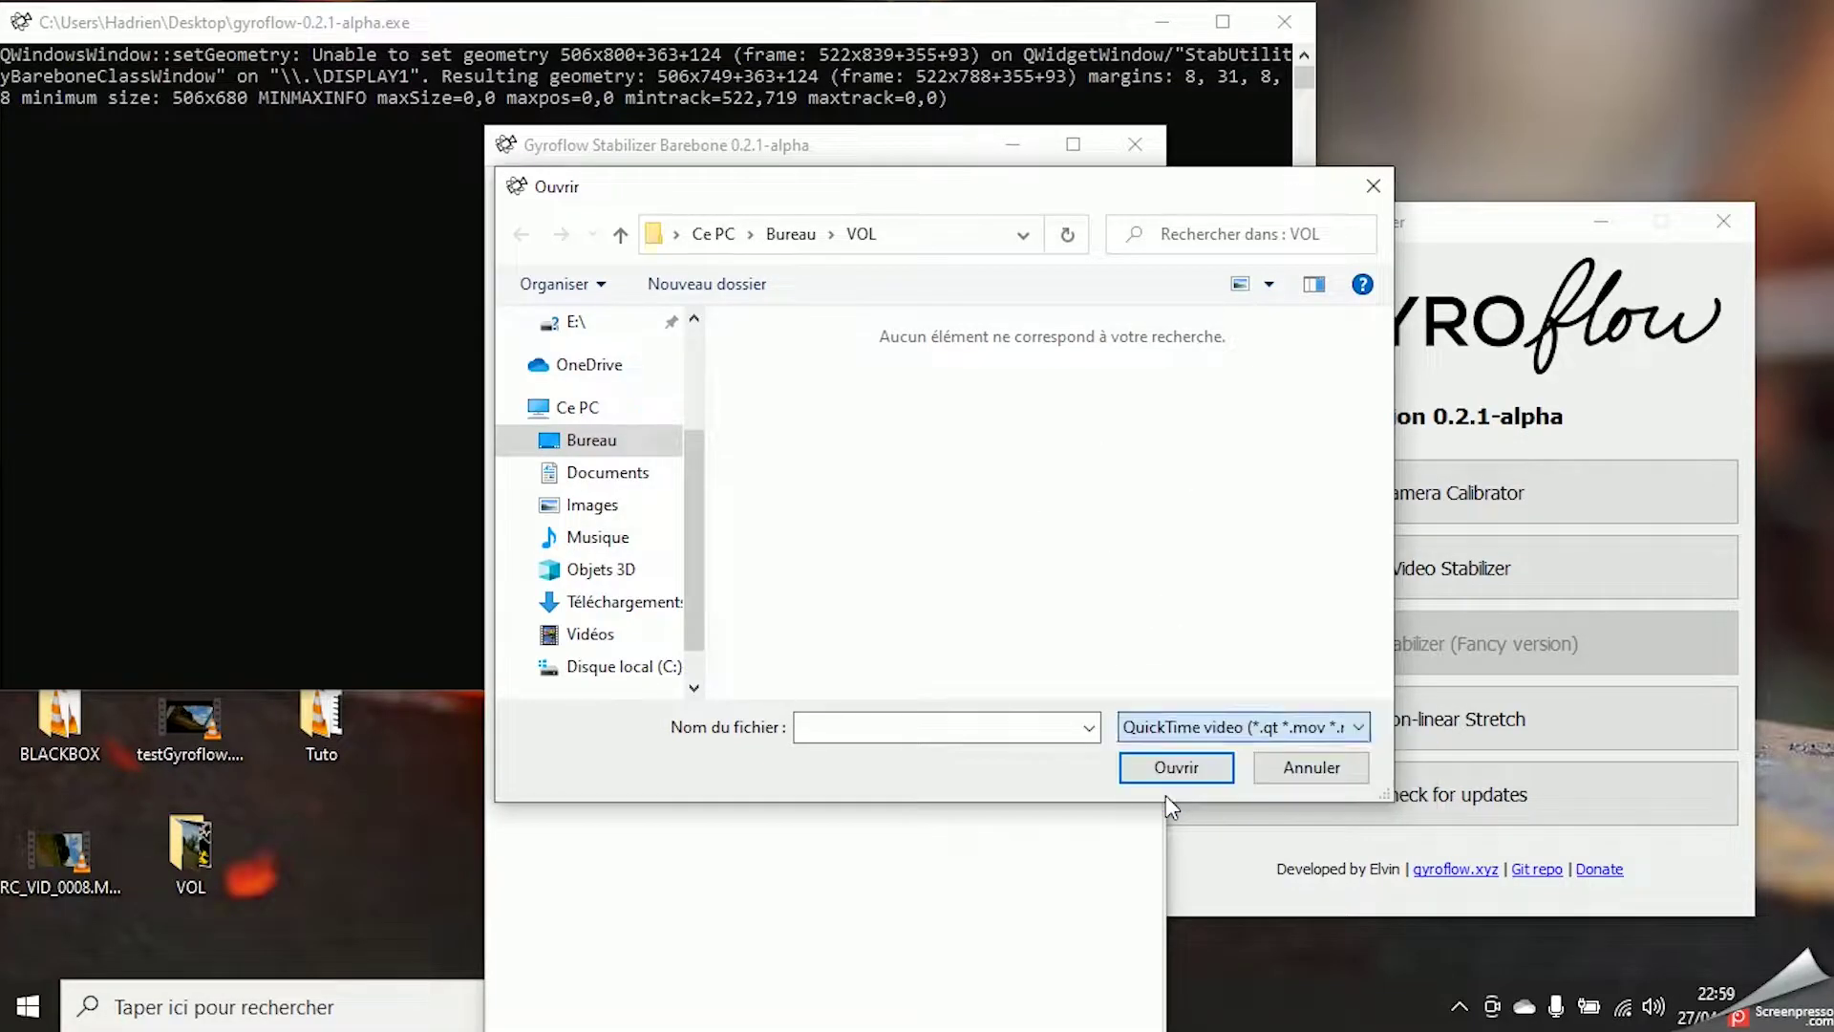
pyautogui.click(780, 348)
pyautogui.doubleClick(781, 354)
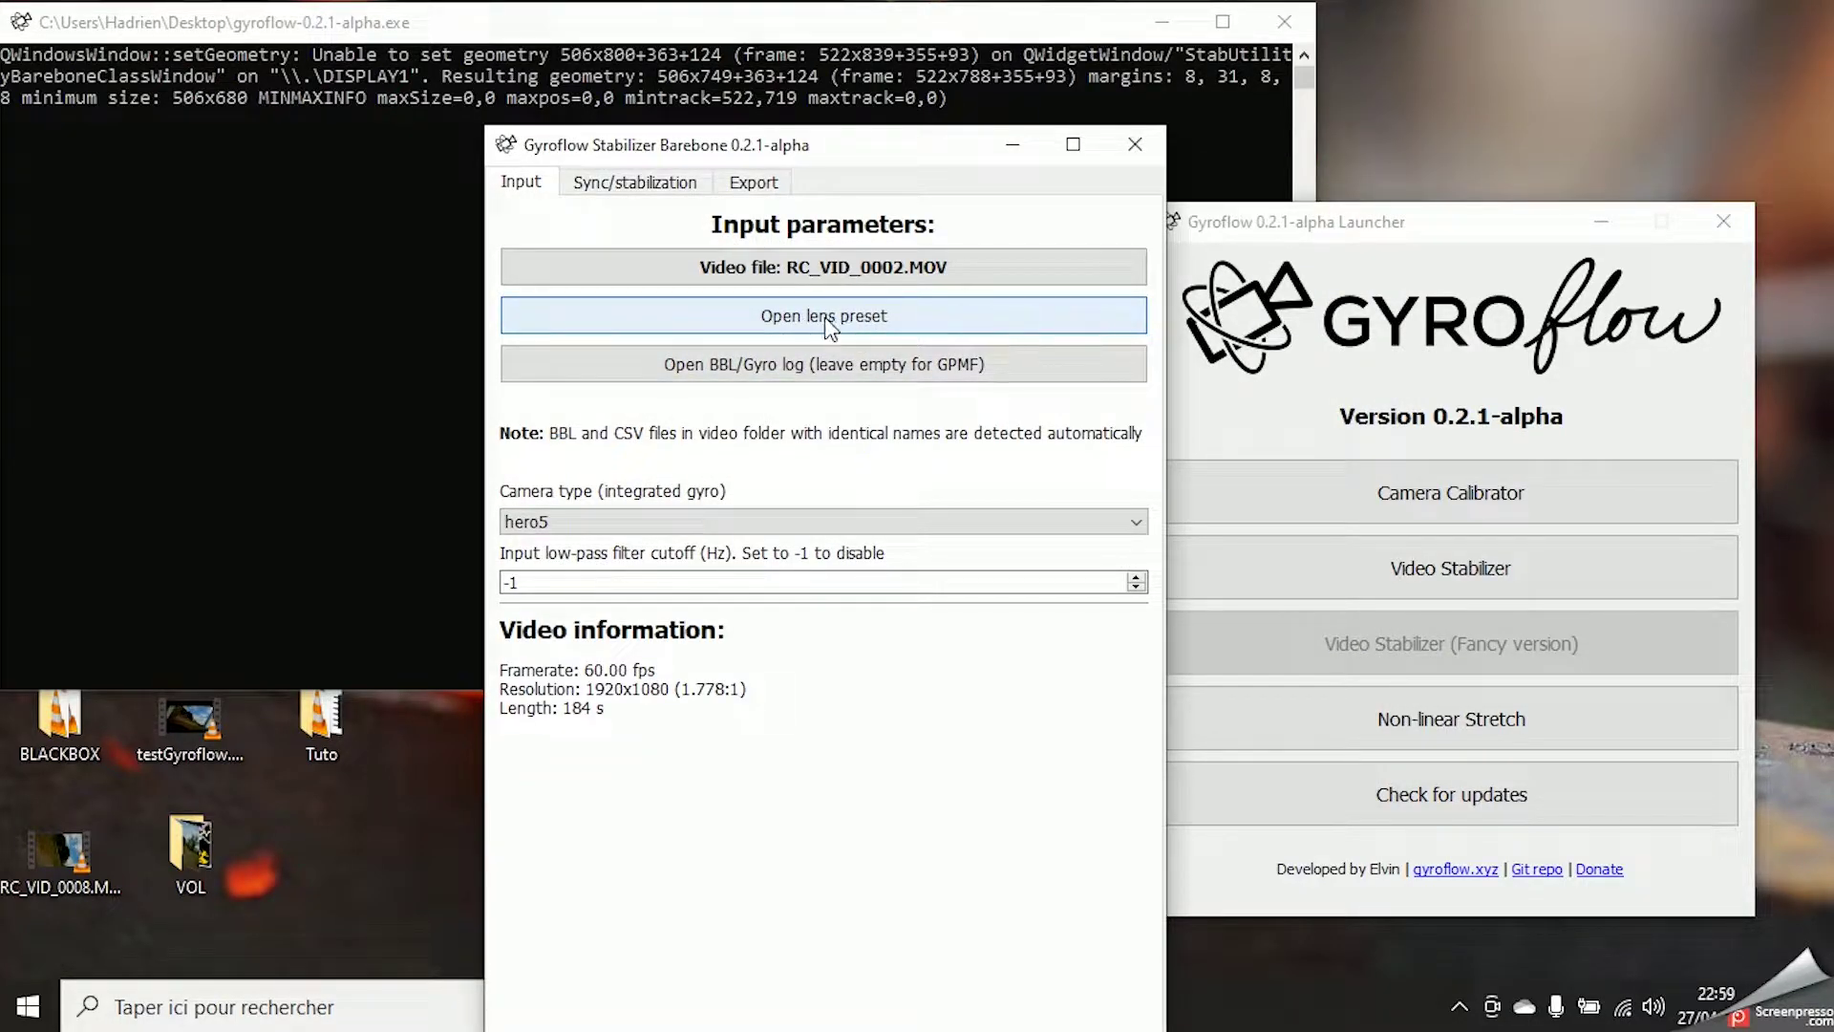
# Load the lens preset Runcam_Split_3_Nano_HD_1080p_60fps.json from the desktop (Bureau)
pyautogui.click(906, 319)
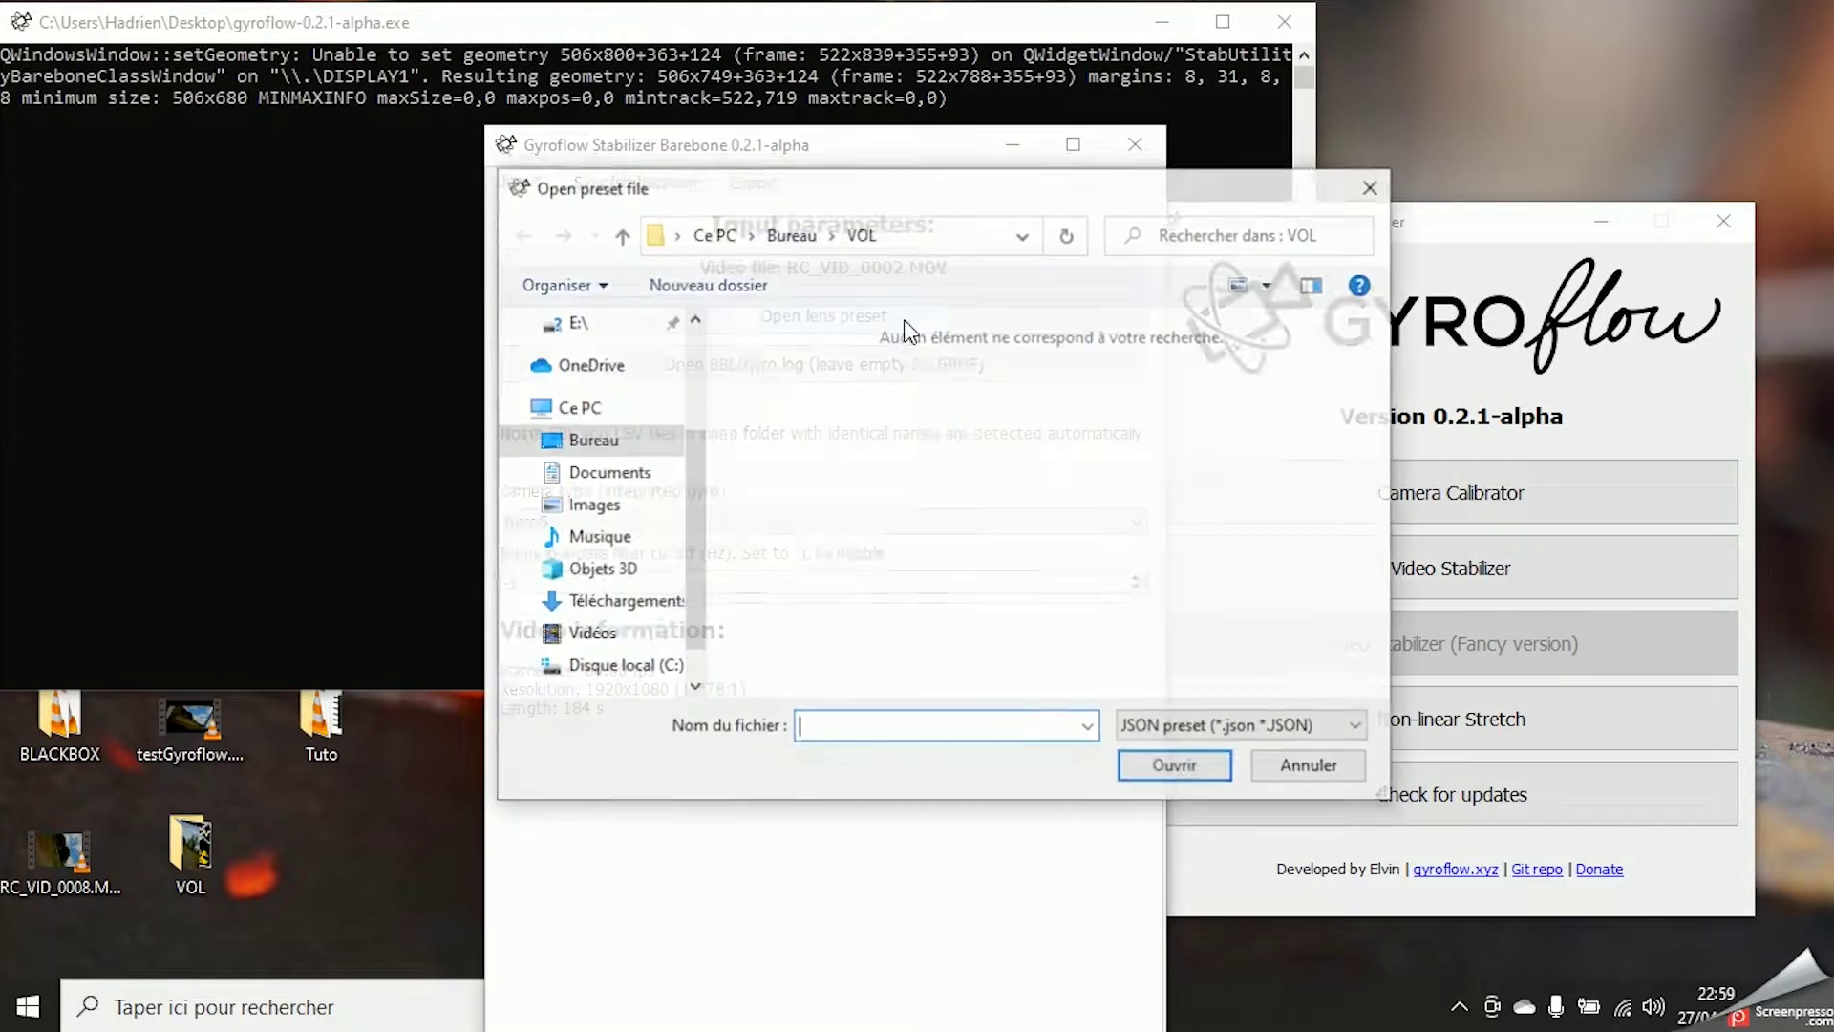
pyautogui.click(561, 445)
pyautogui.doubleClick(1114, 556)
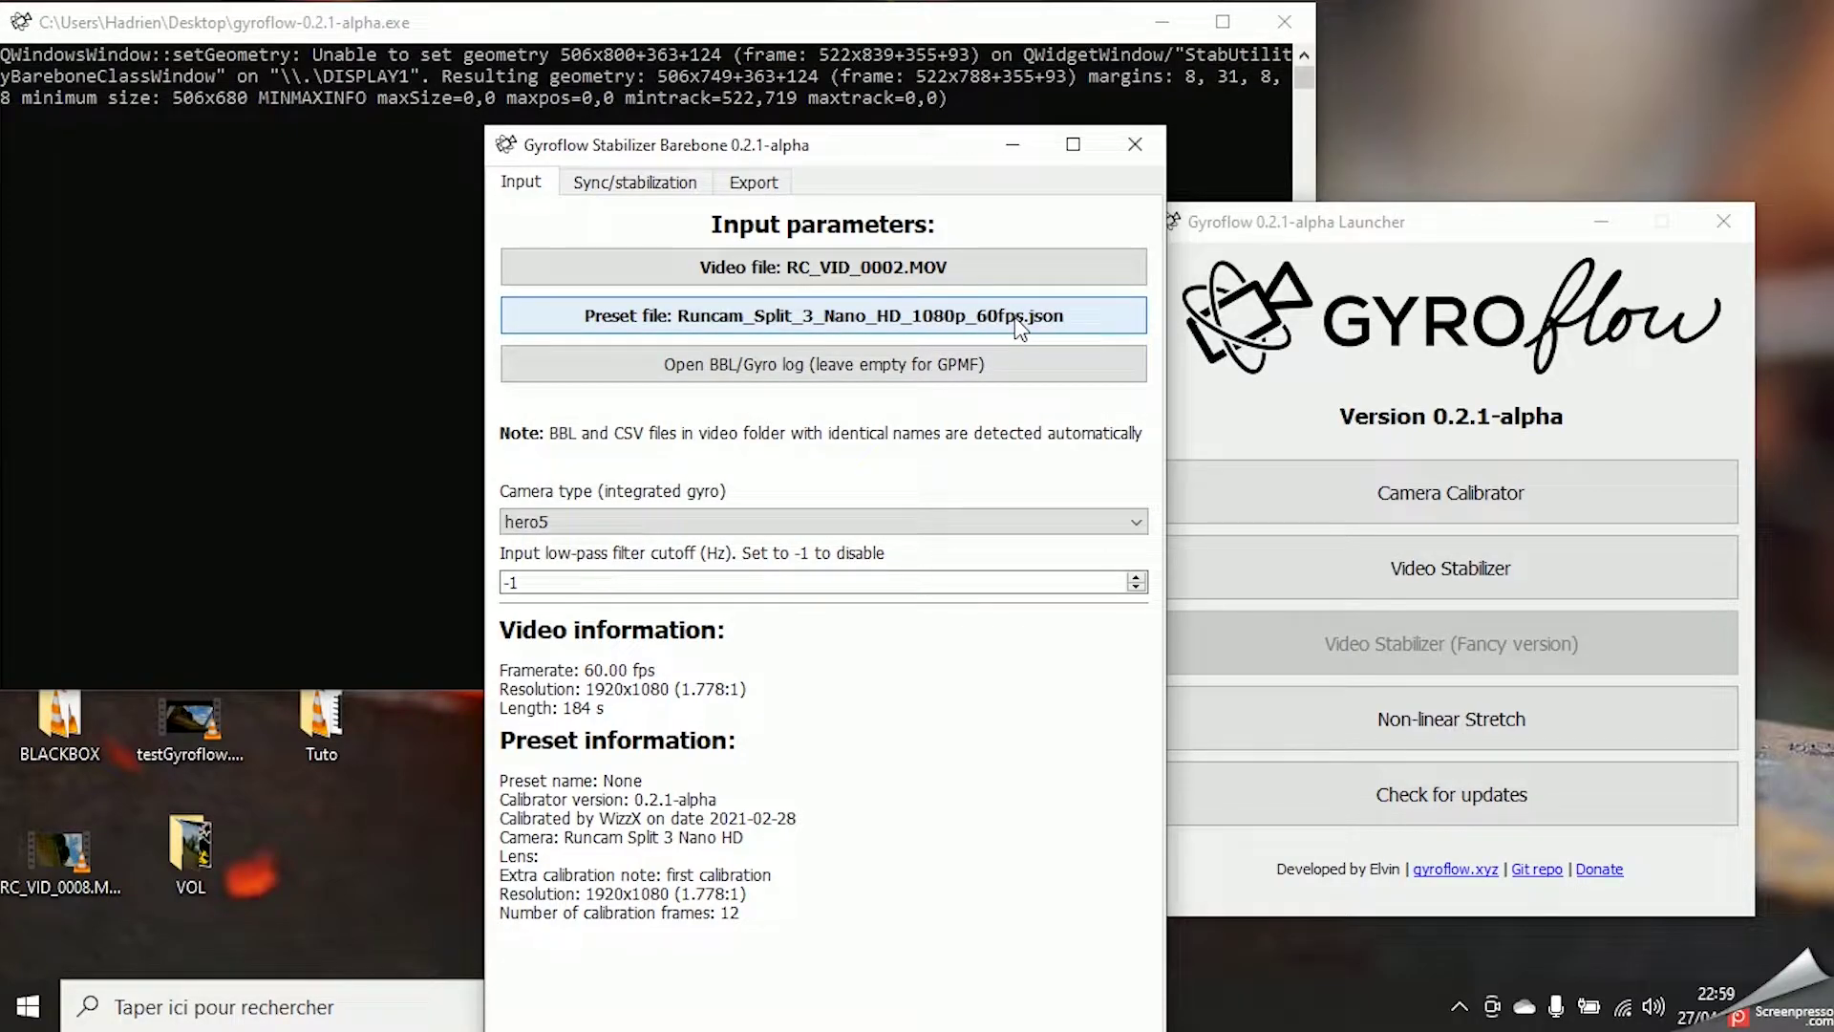
# Load the blackbox gyro log btfl_015.bbl from the VOL folder
pyautogui.click(891, 368)
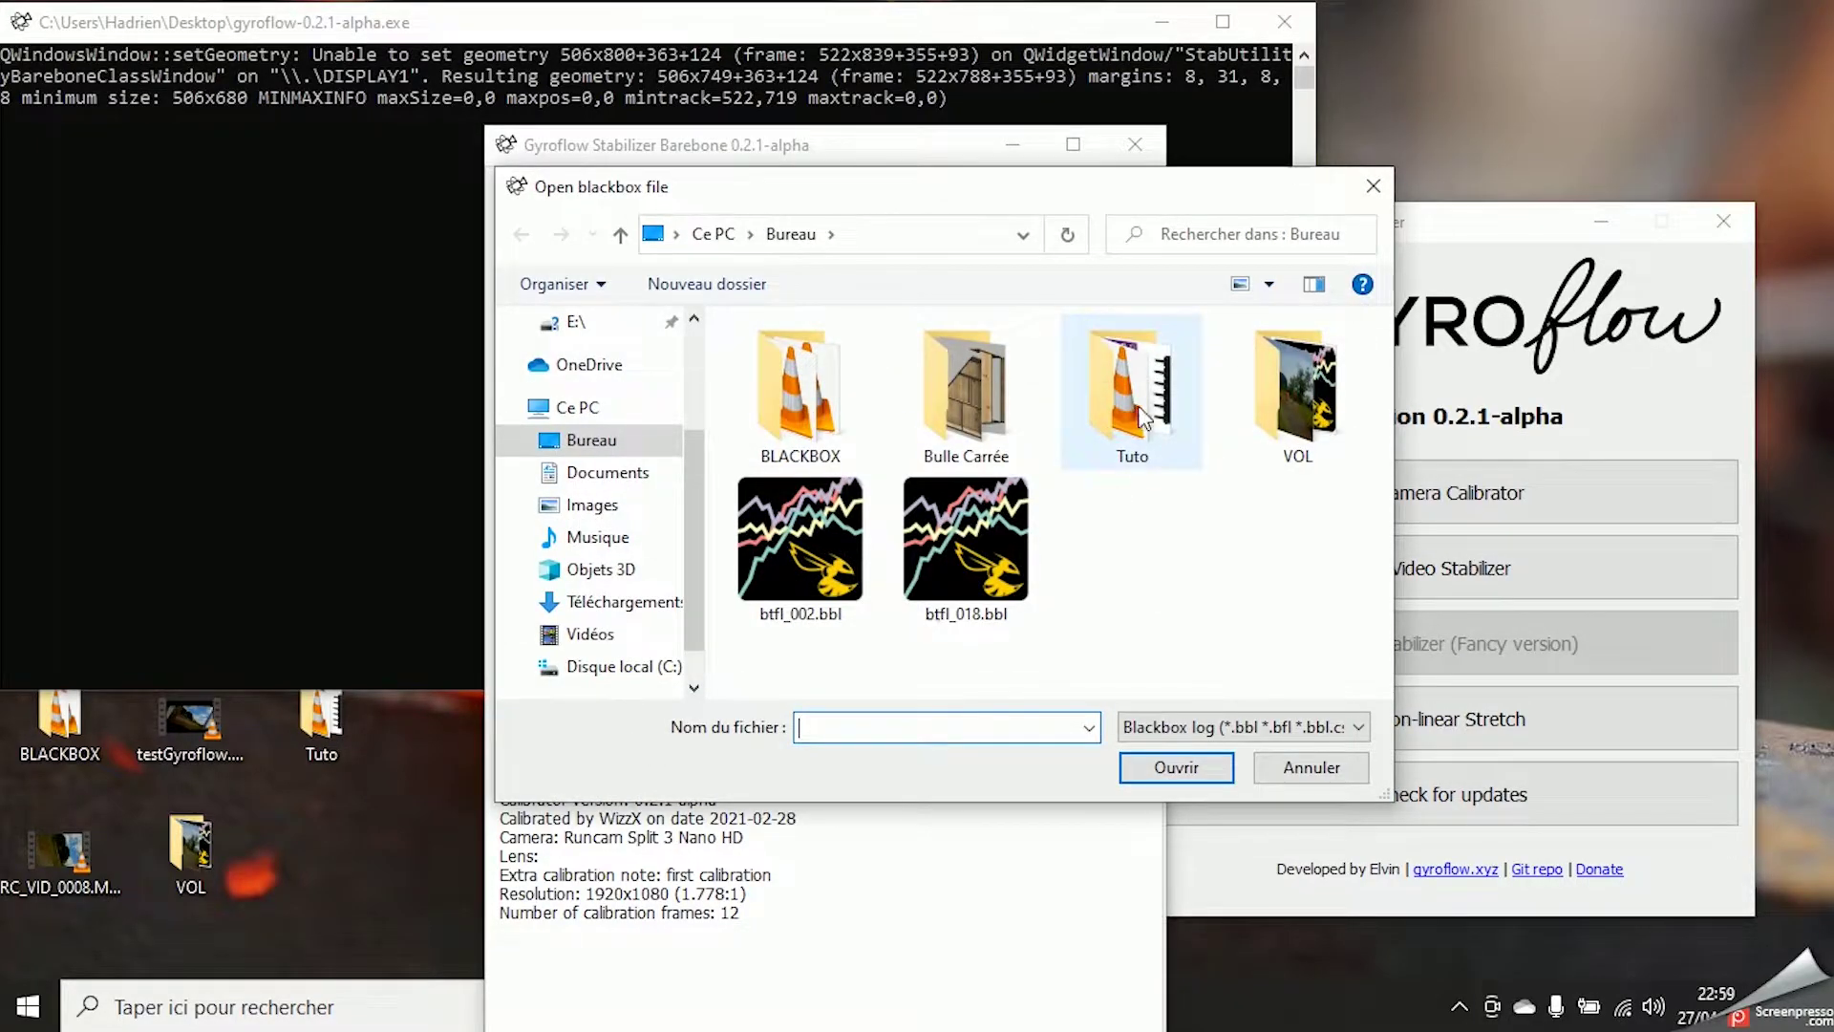
pyautogui.doubleClick(1315, 421)
pyautogui.doubleClick(868, 394)
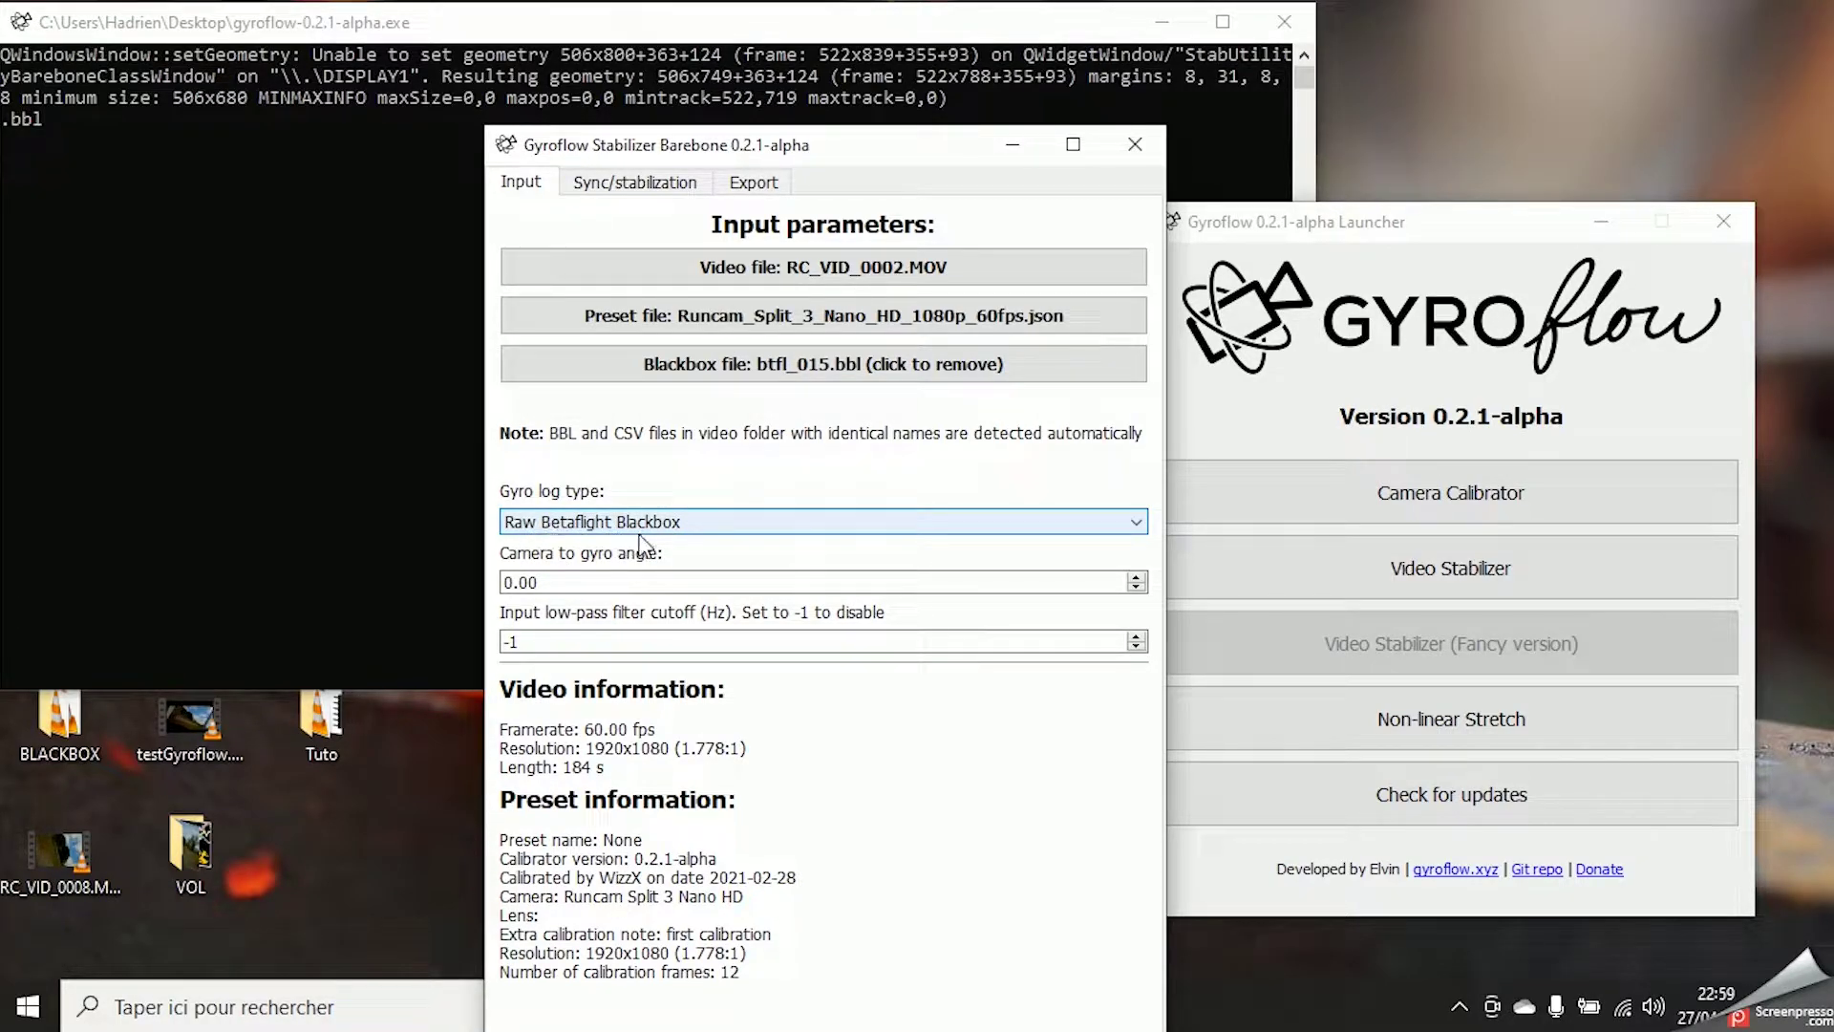
# Set the camera to gyro angle to 25 and leave the low-pass filter cutoff at -1
pyautogui.click(507, 583)
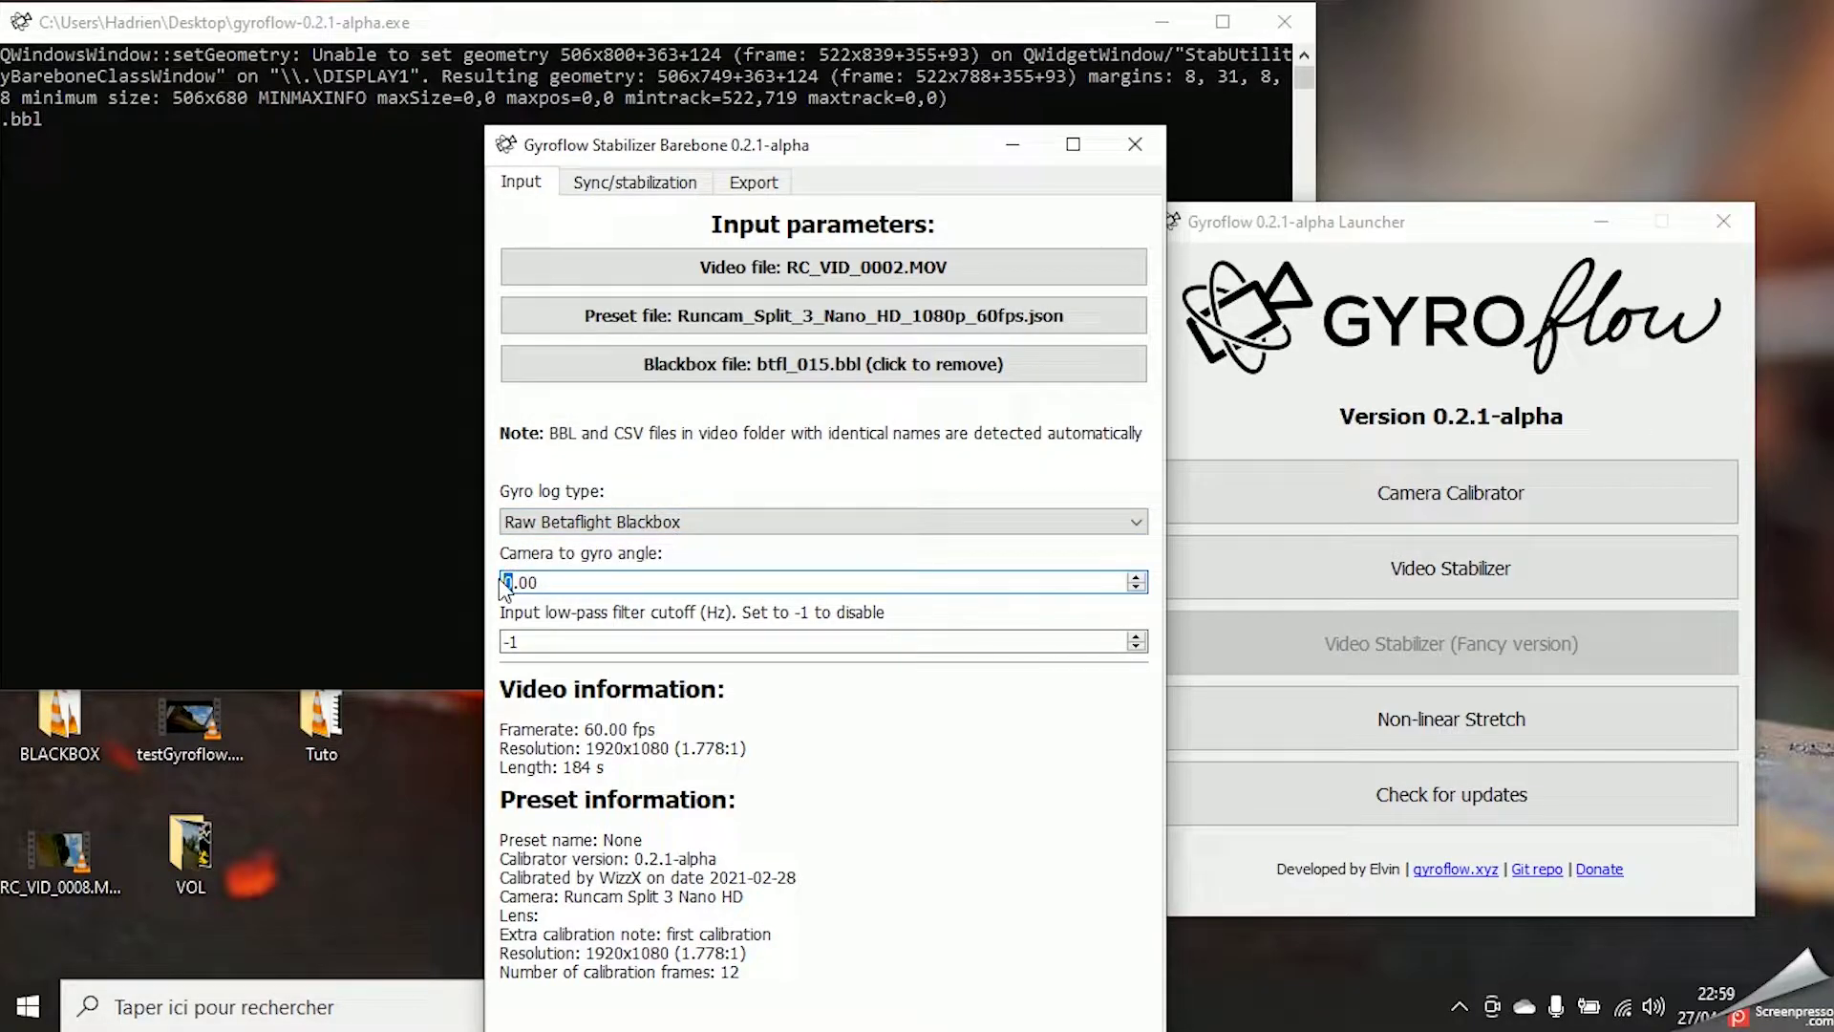
pyautogui.write('25')
pyautogui.click(552, 638)
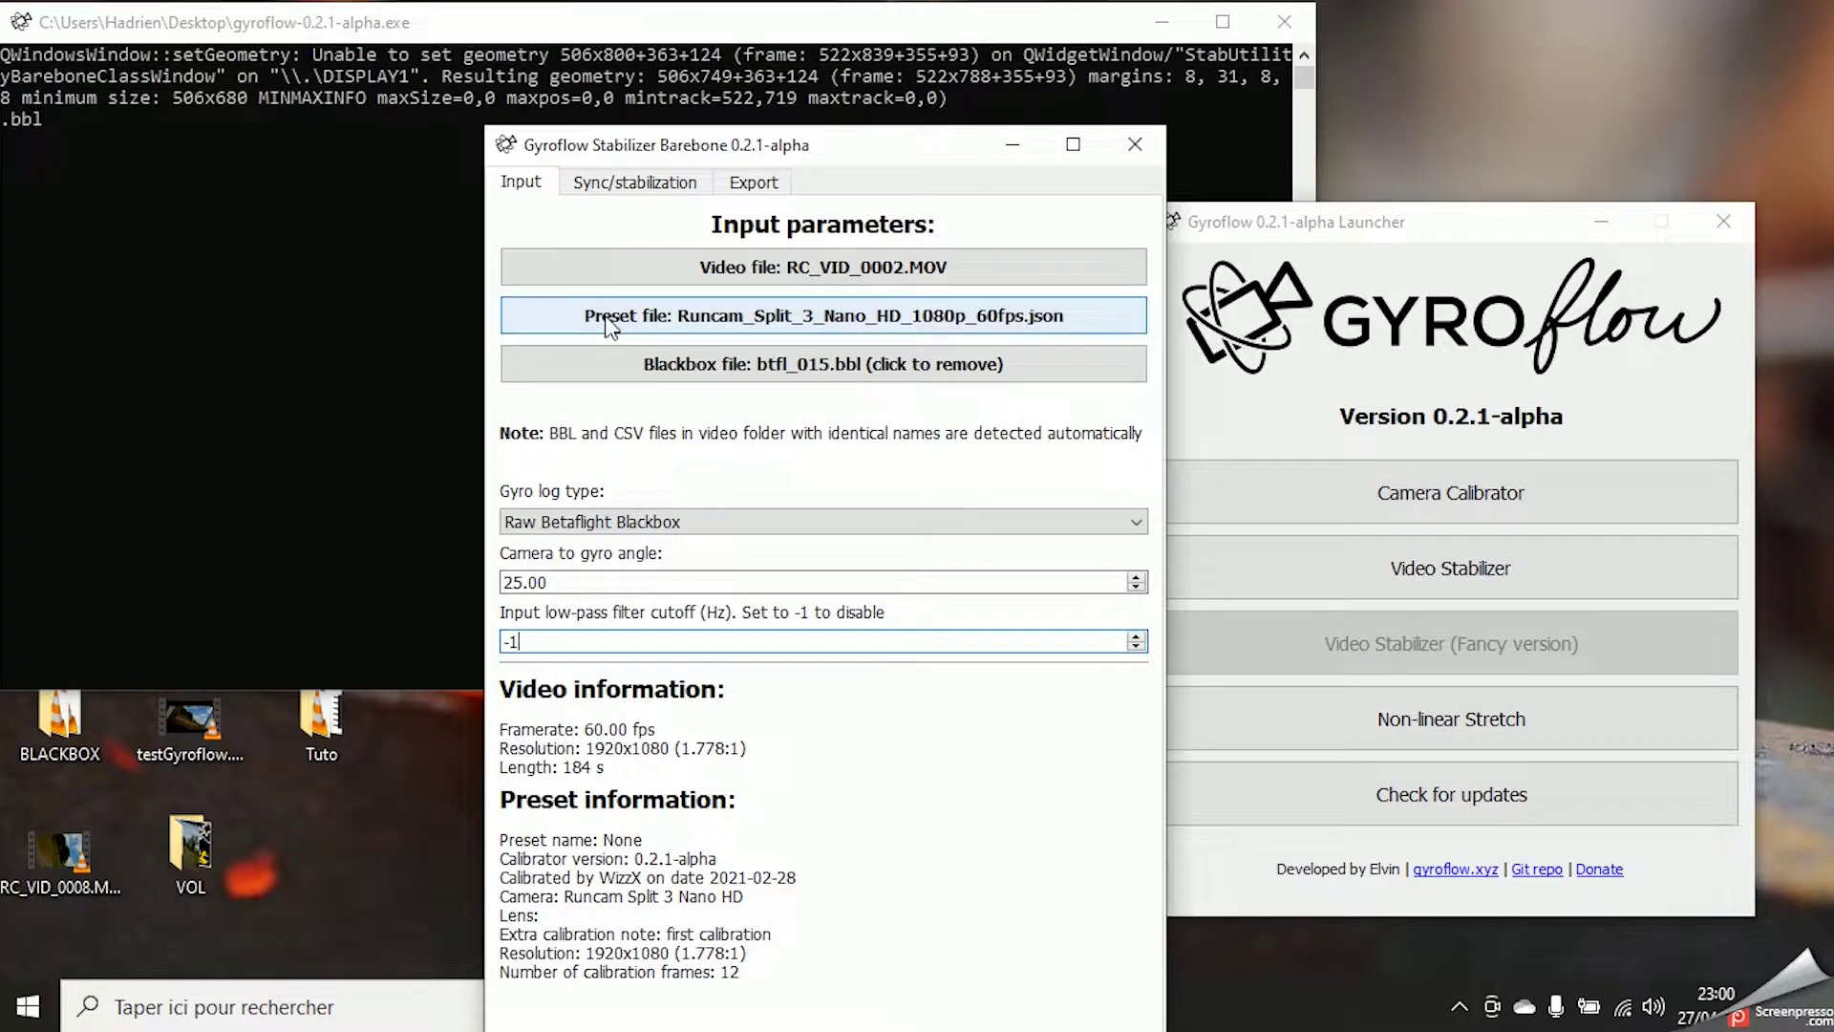
# Set auto sync timestamp 2 to 20 seconds, keeping auto sync timestamp 1 at 5 seconds
pyautogui.click(646, 190)
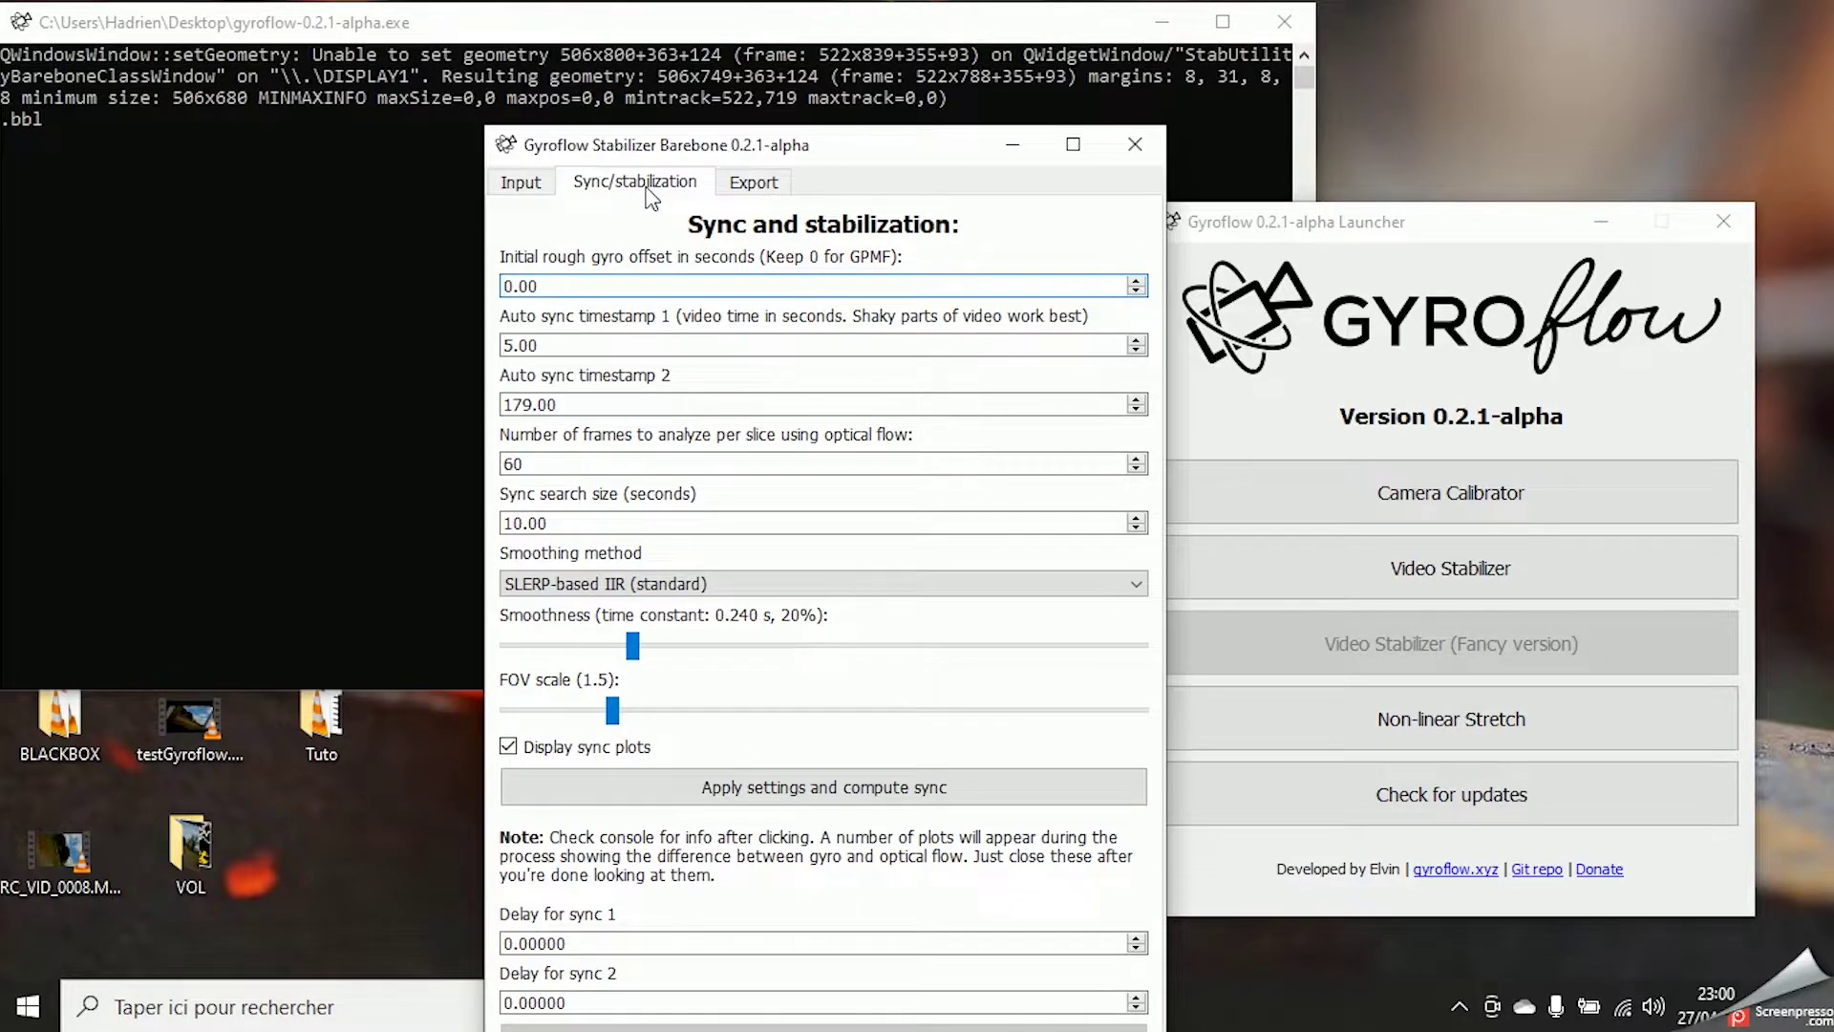
pyautogui.click(568, 346)
pyautogui.click(564, 406)
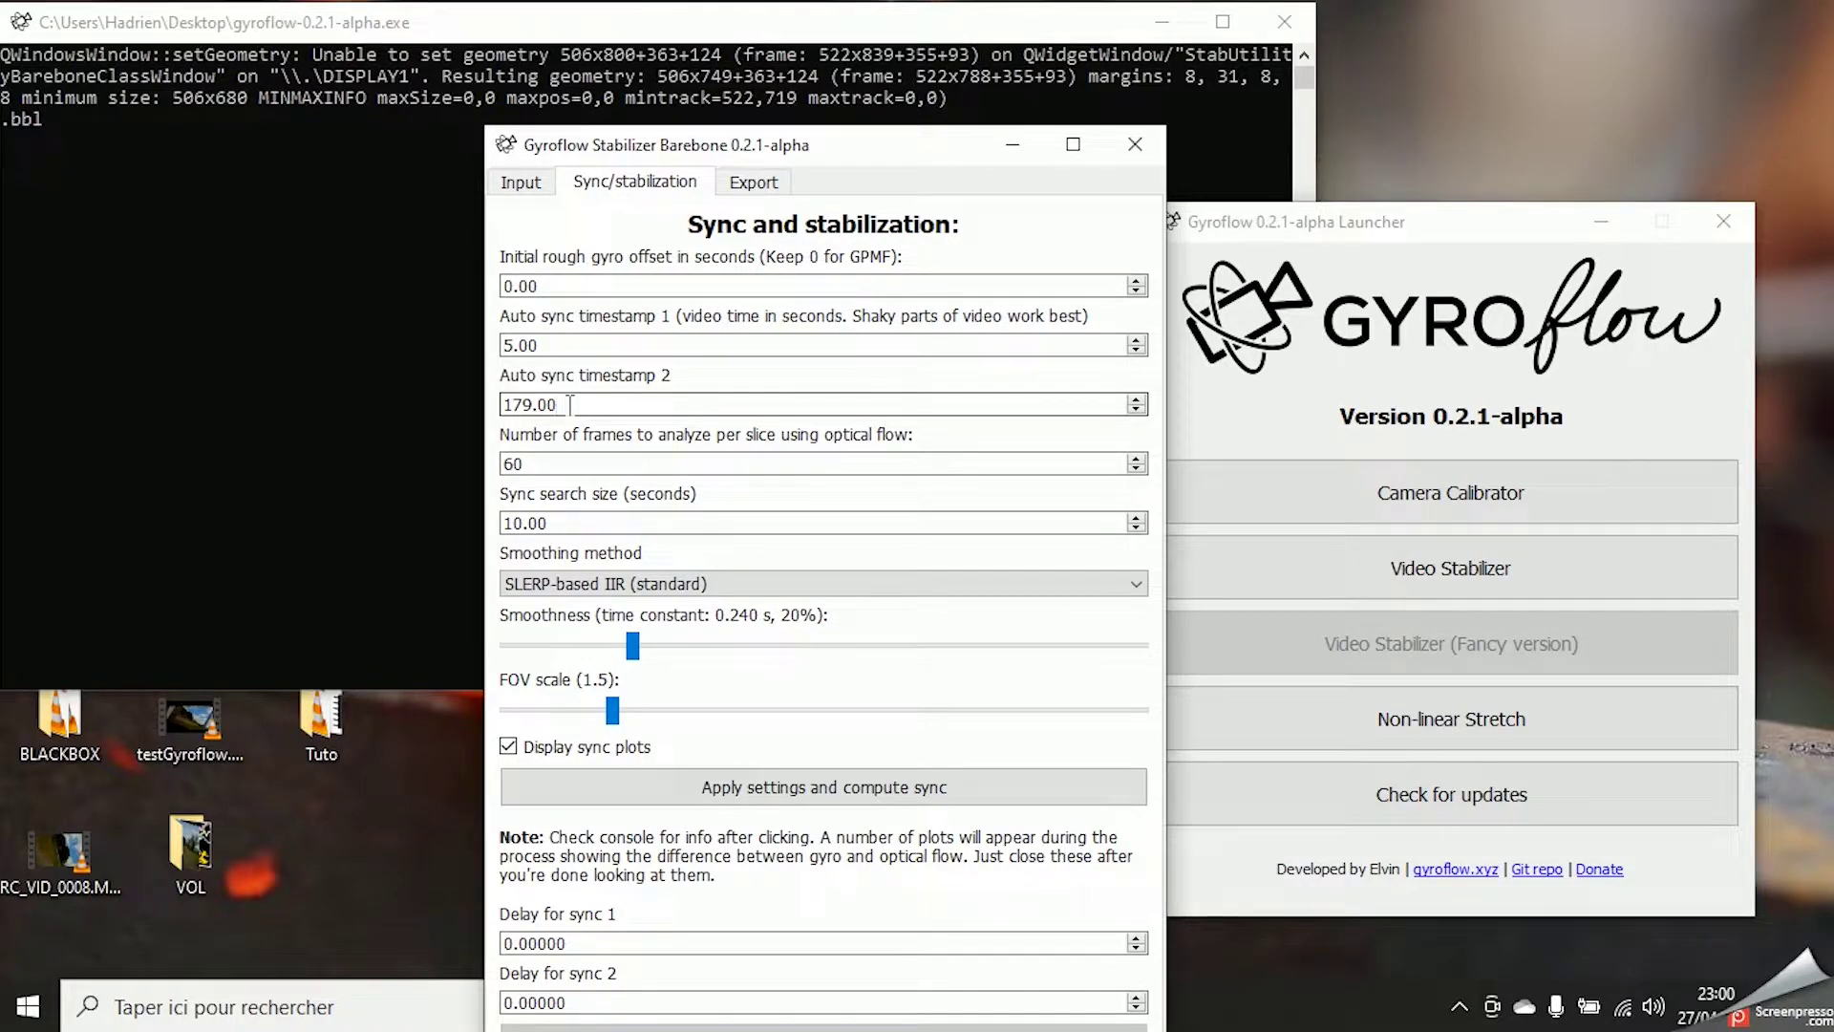
pyautogui.click(546, 344)
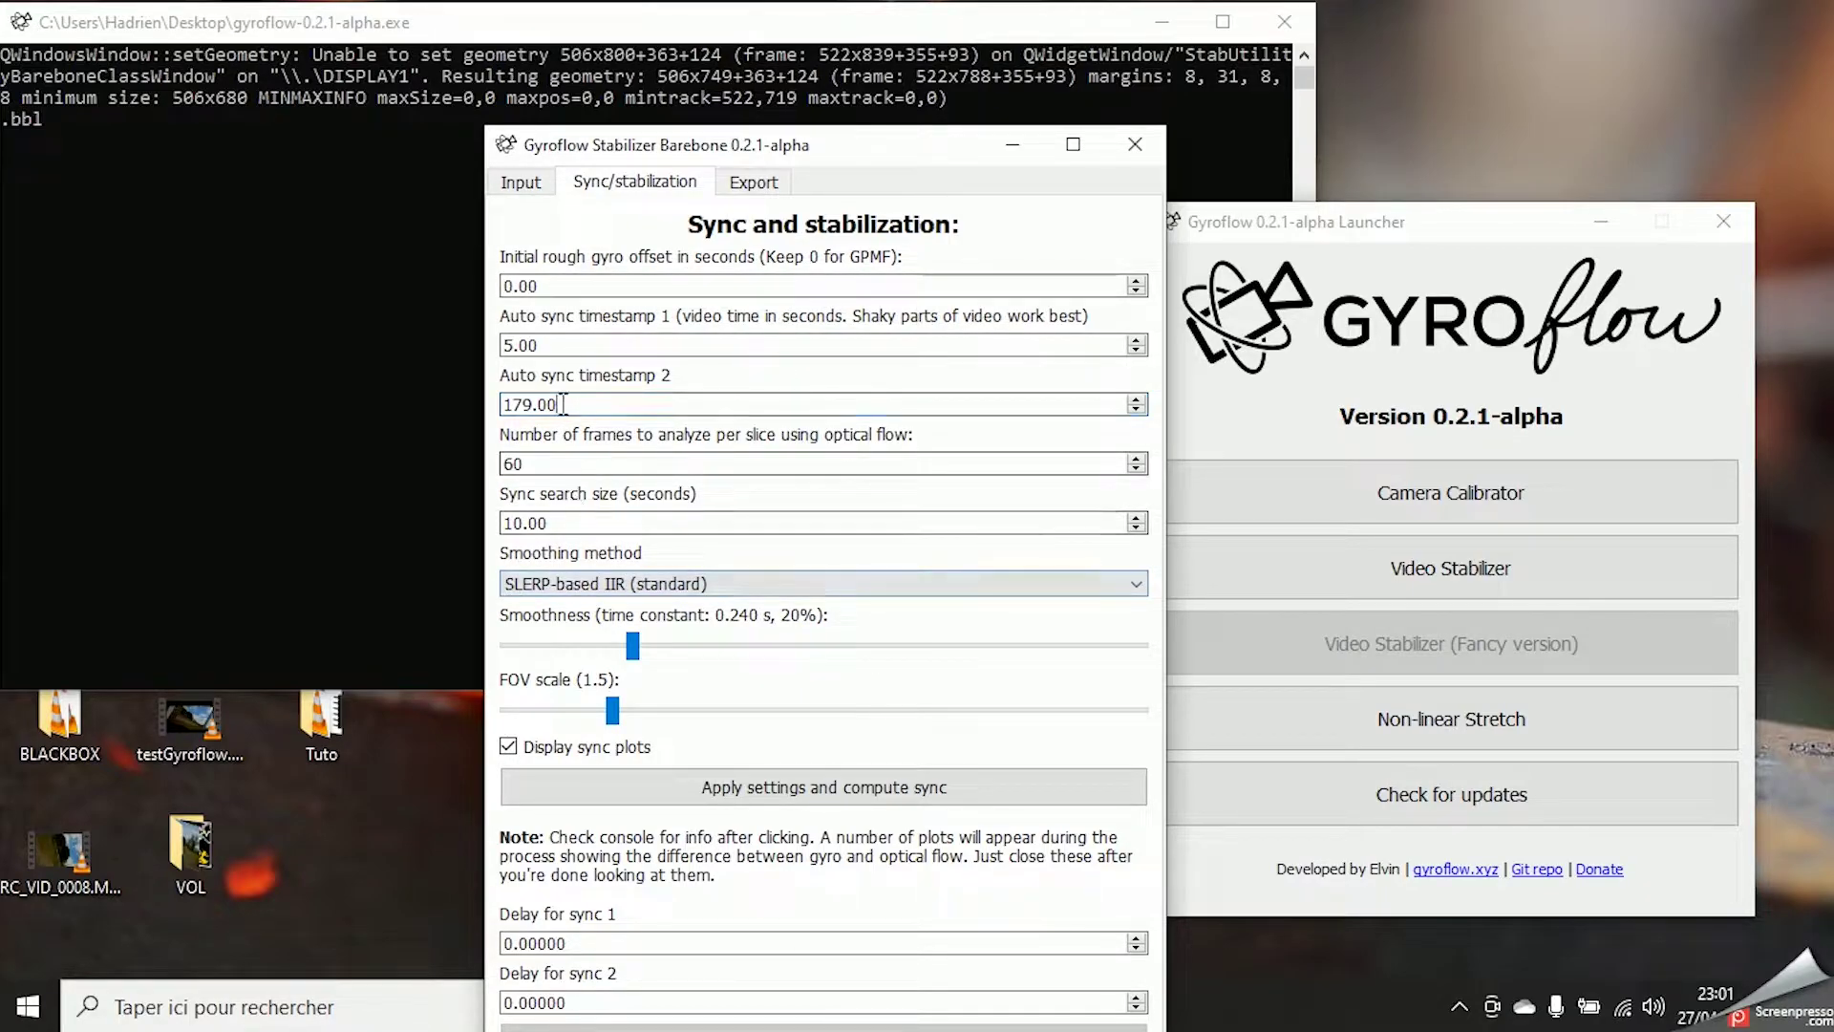
pyautogui.moveTo(567, 402); pyautogui.dragTo(453, 376)
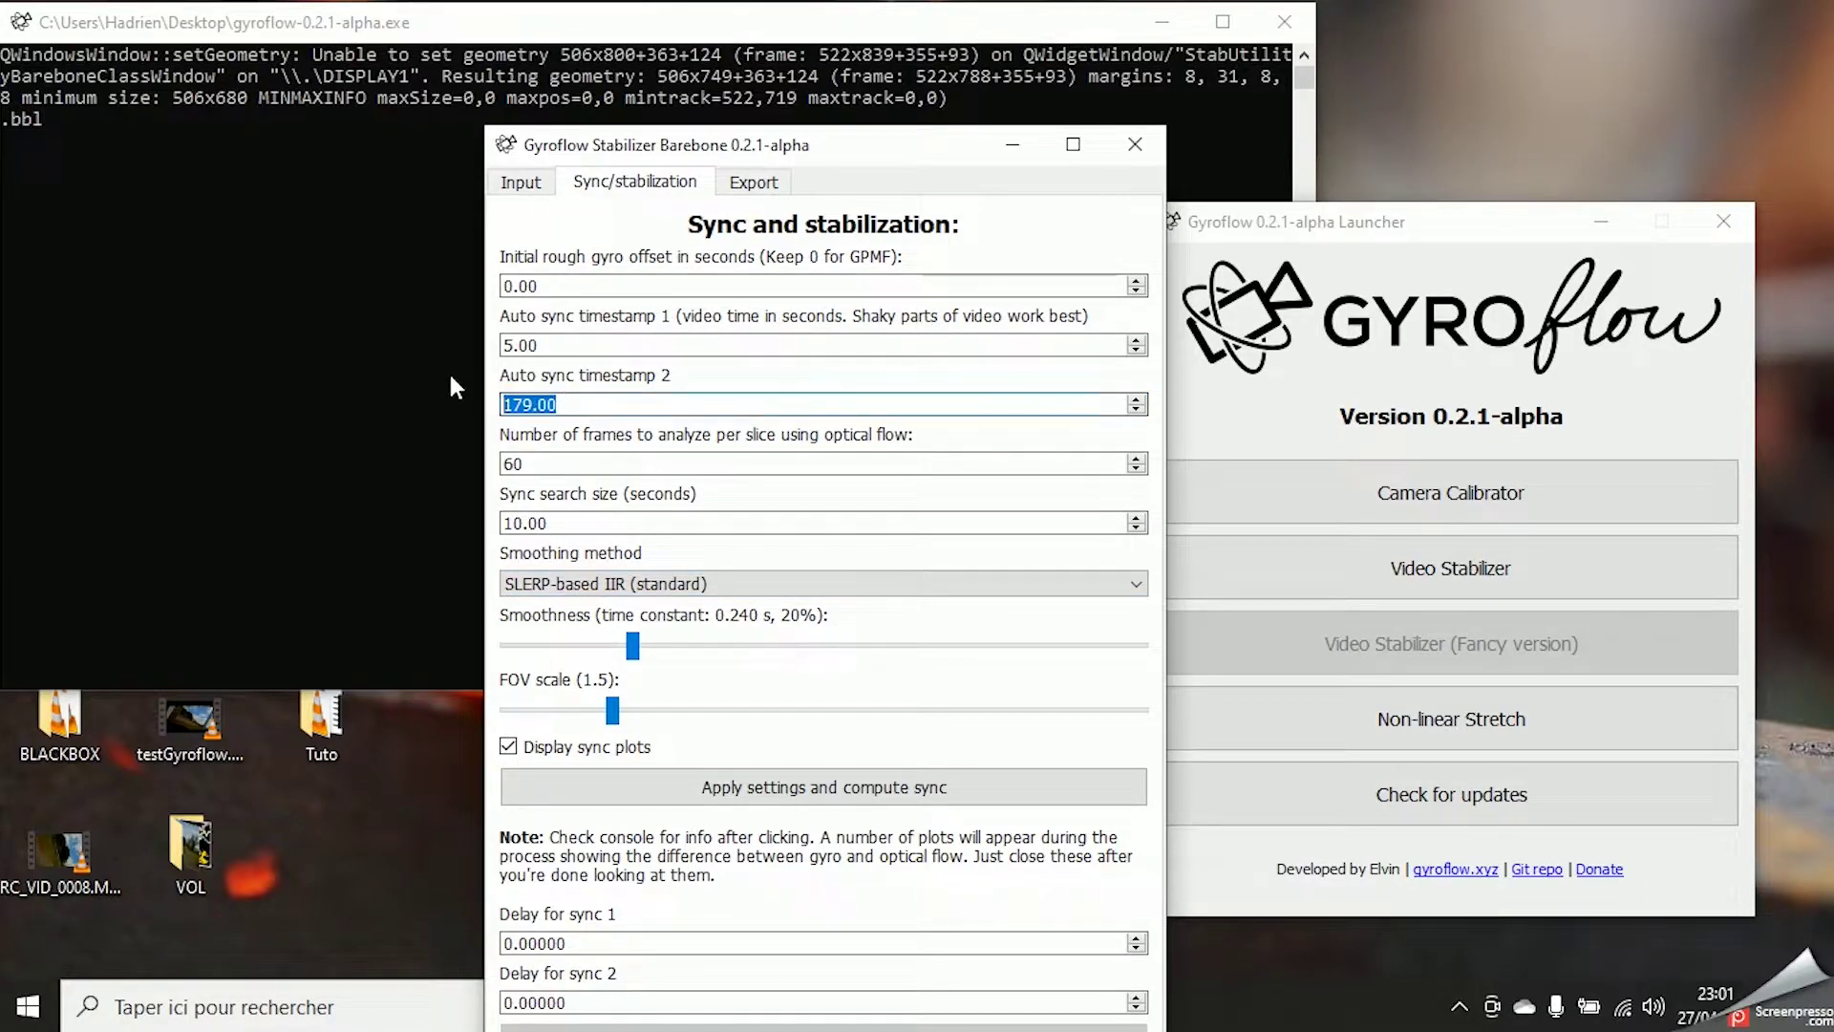
pyautogui.write('20')
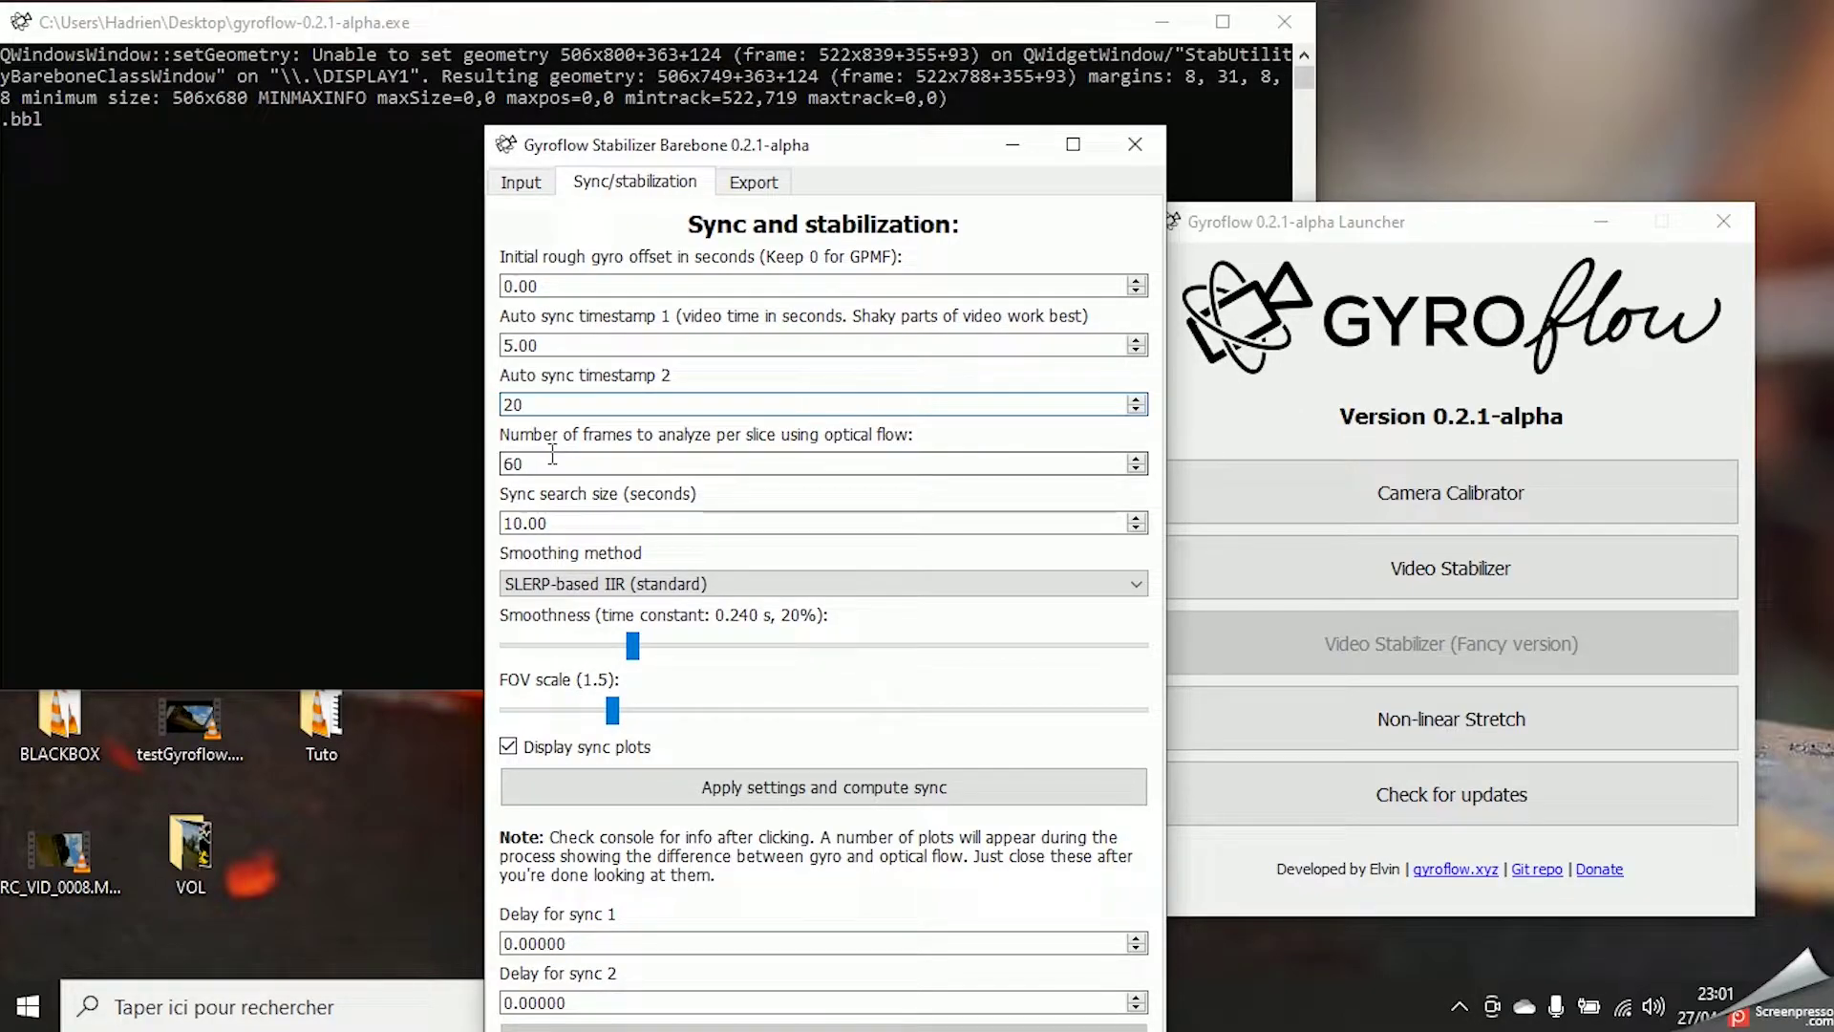
pyautogui.press('Return')
# Set the smoothness to 18%, keeping the SLERP-based IIR smoothing method, and compute the sync with 60 frames per slice and a 10-second search size
pyautogui.moveTo(553, 455); pyautogui.dragTo(504, 465)
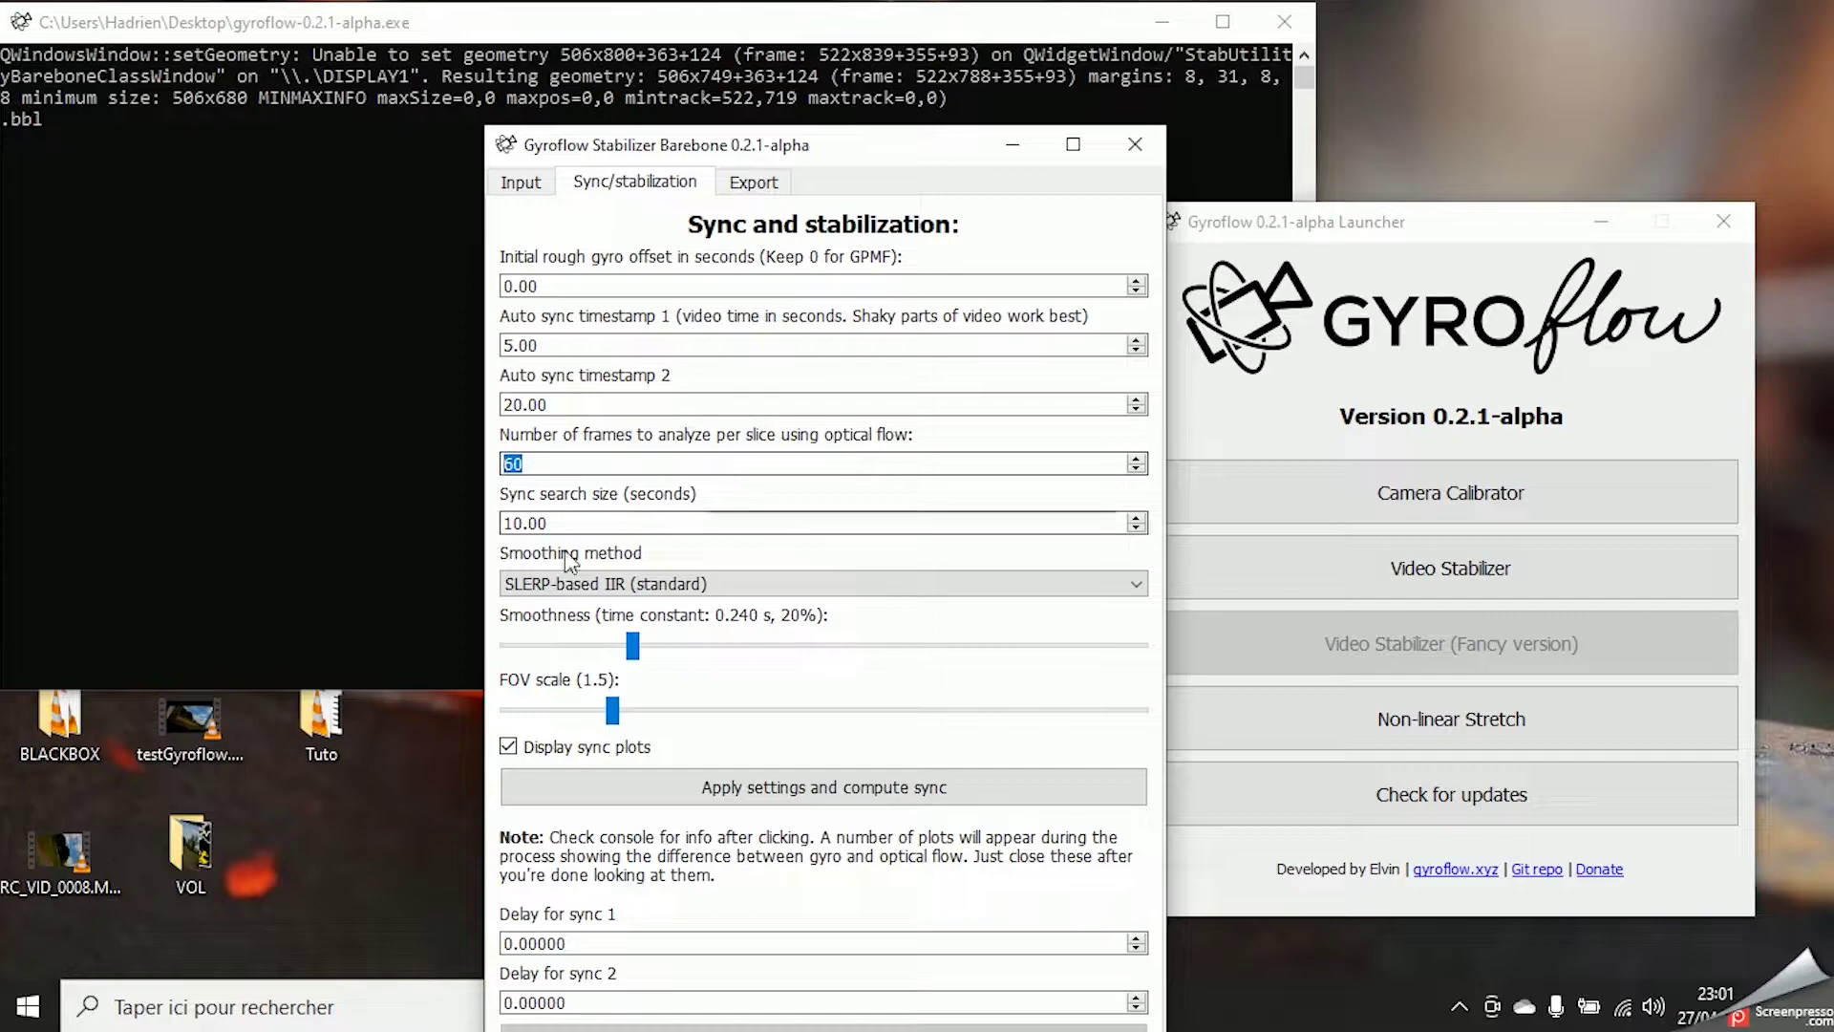
pyautogui.click(568, 520)
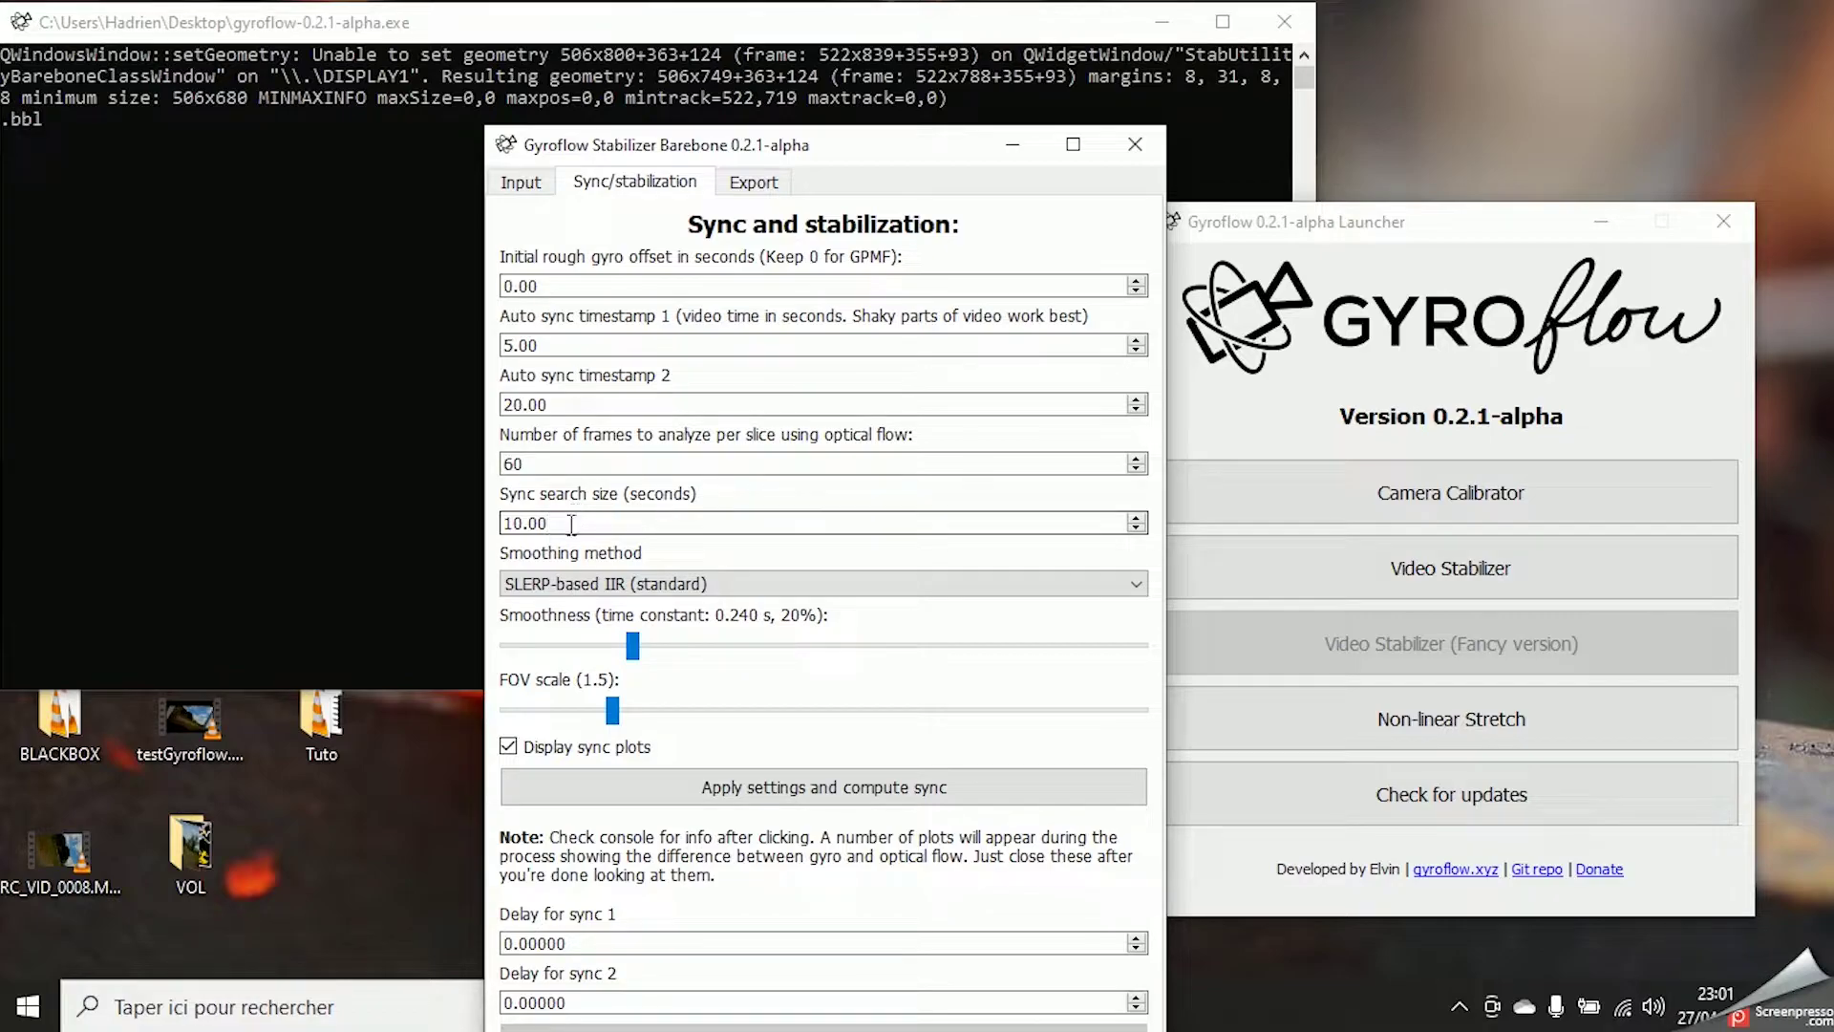
pyautogui.click(567, 585)
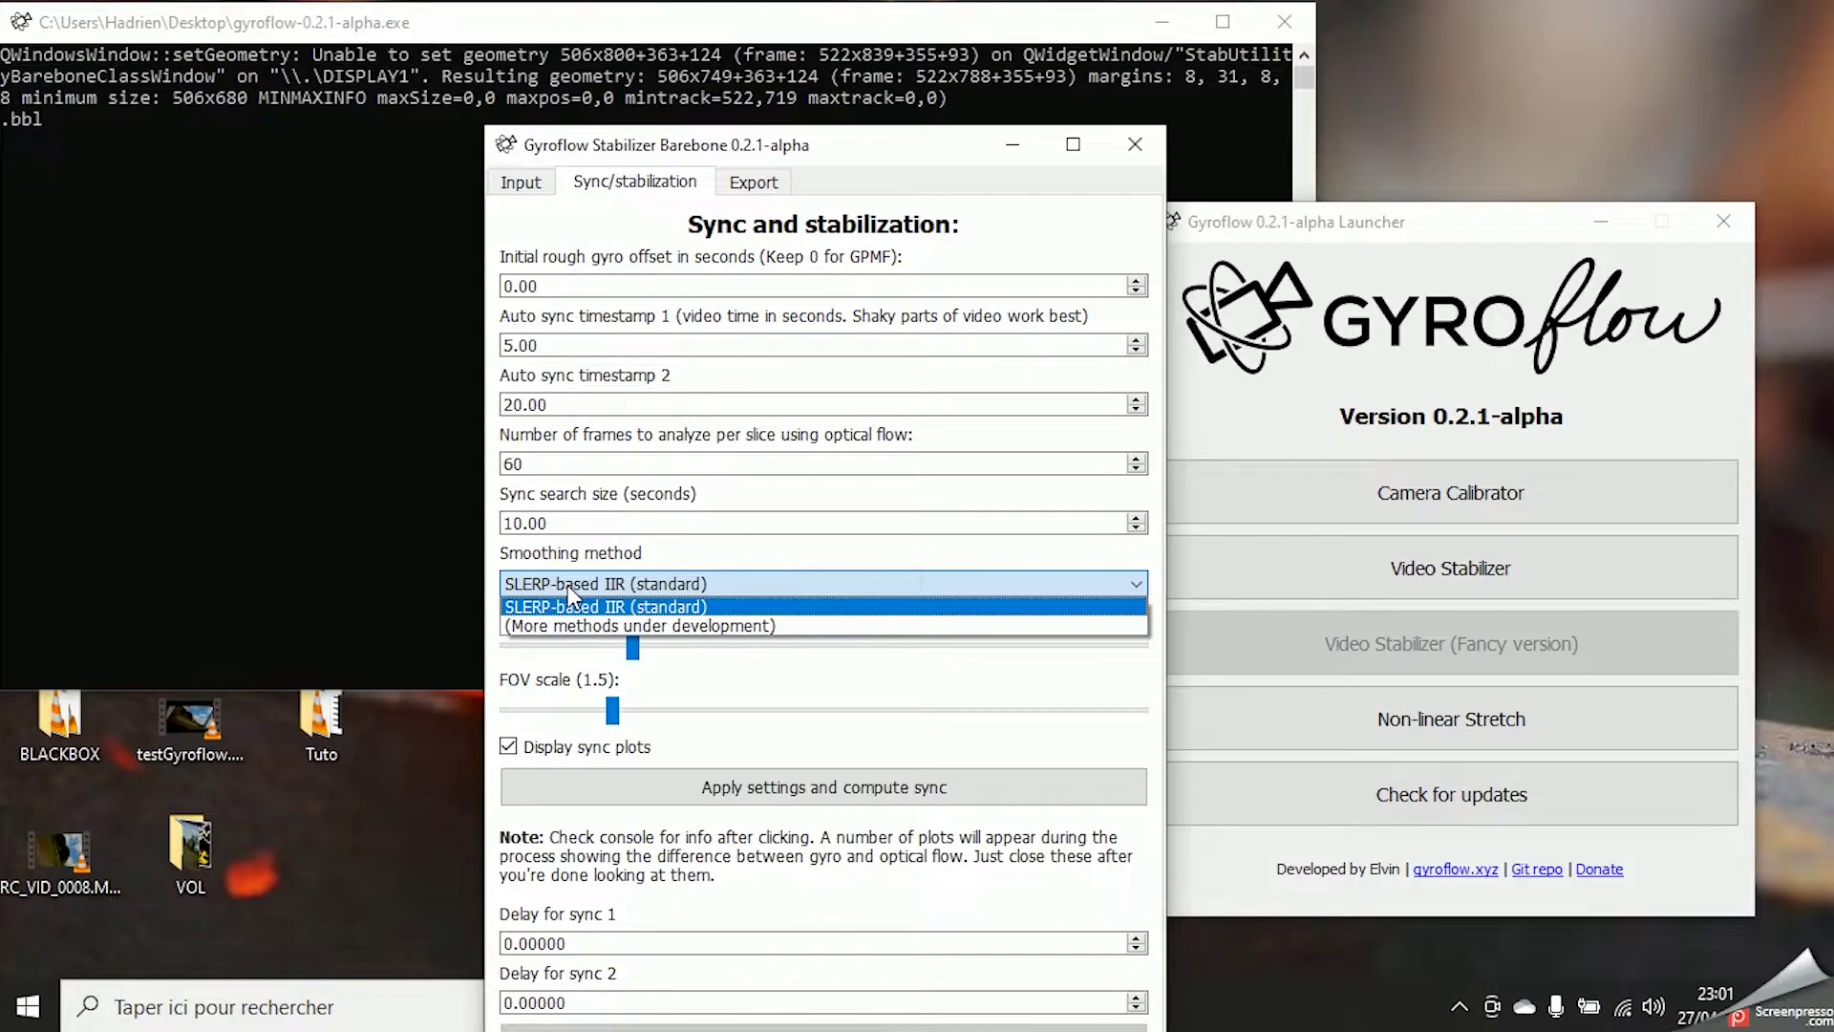
pyautogui.click(567, 585)
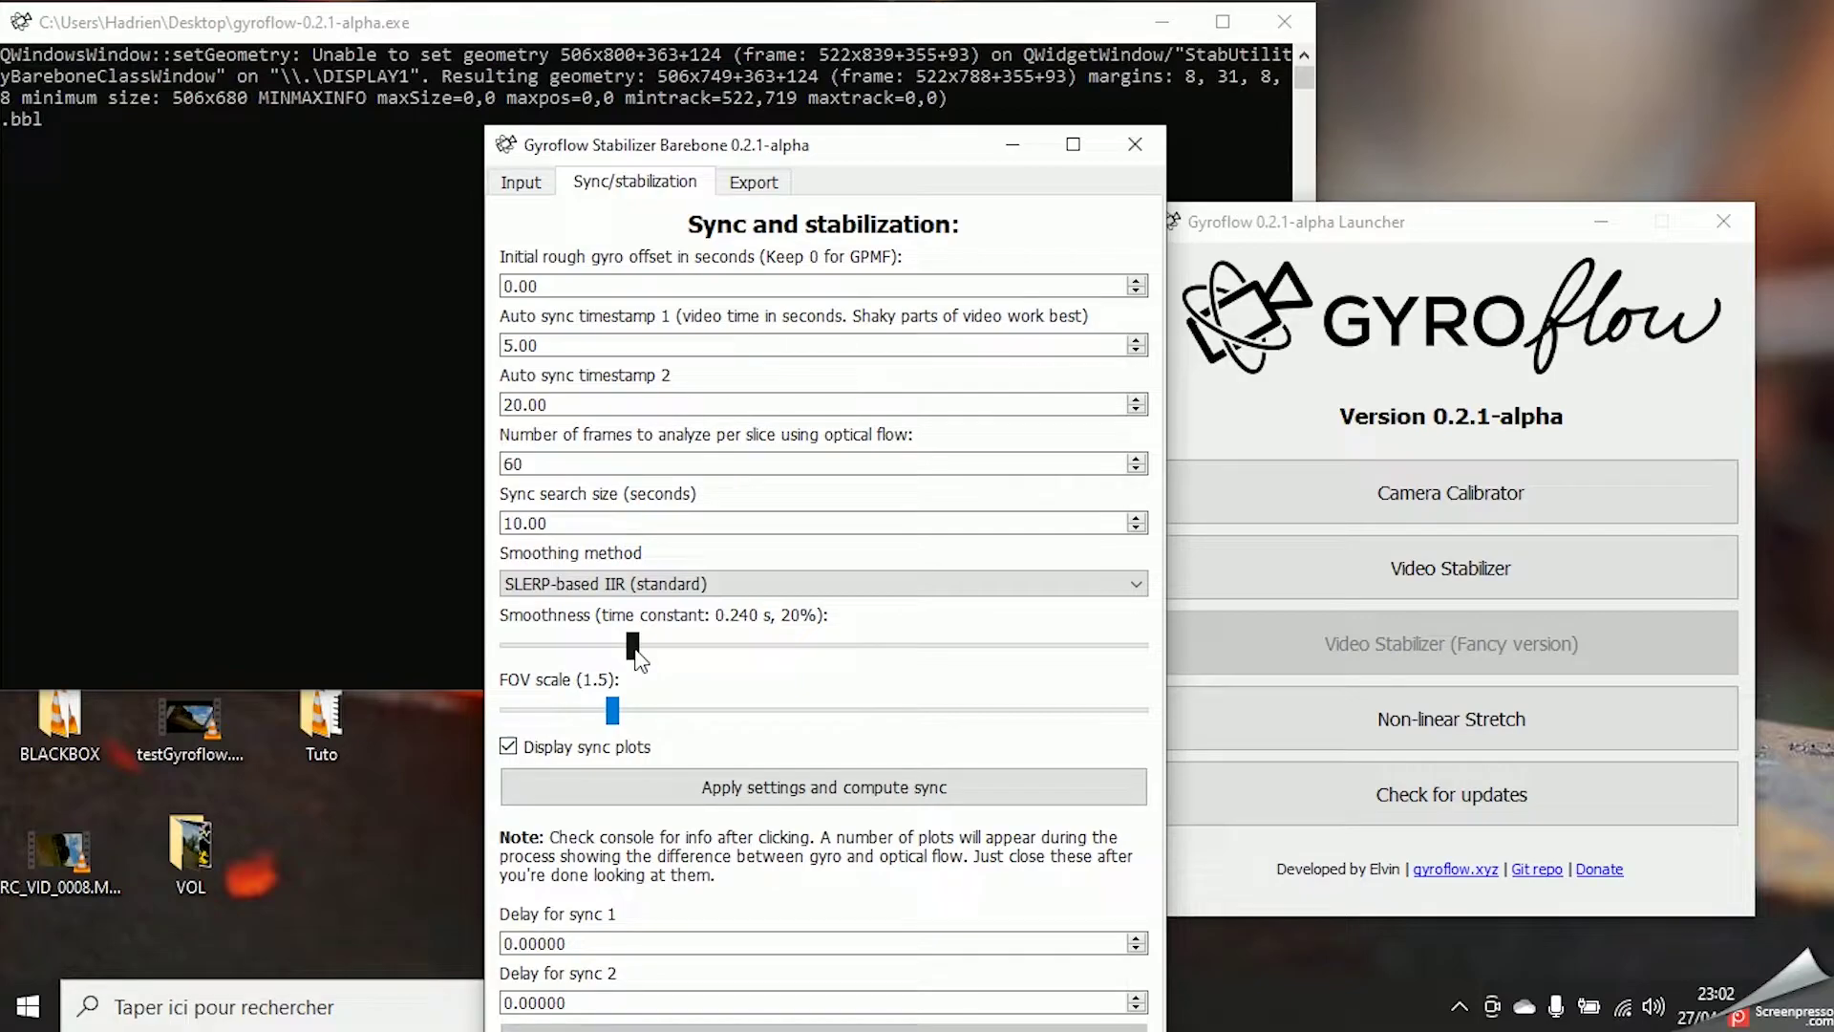
pyautogui.moveTo(636, 660)
pyautogui.mouseDown()
pyautogui.moveTo(691, 658)
pyautogui.moveTo(631, 654)
pyautogui.mouseUp()
pyautogui.moveTo(628, 644); pyautogui.dragTo(623, 644)
pyautogui.click(775, 788)
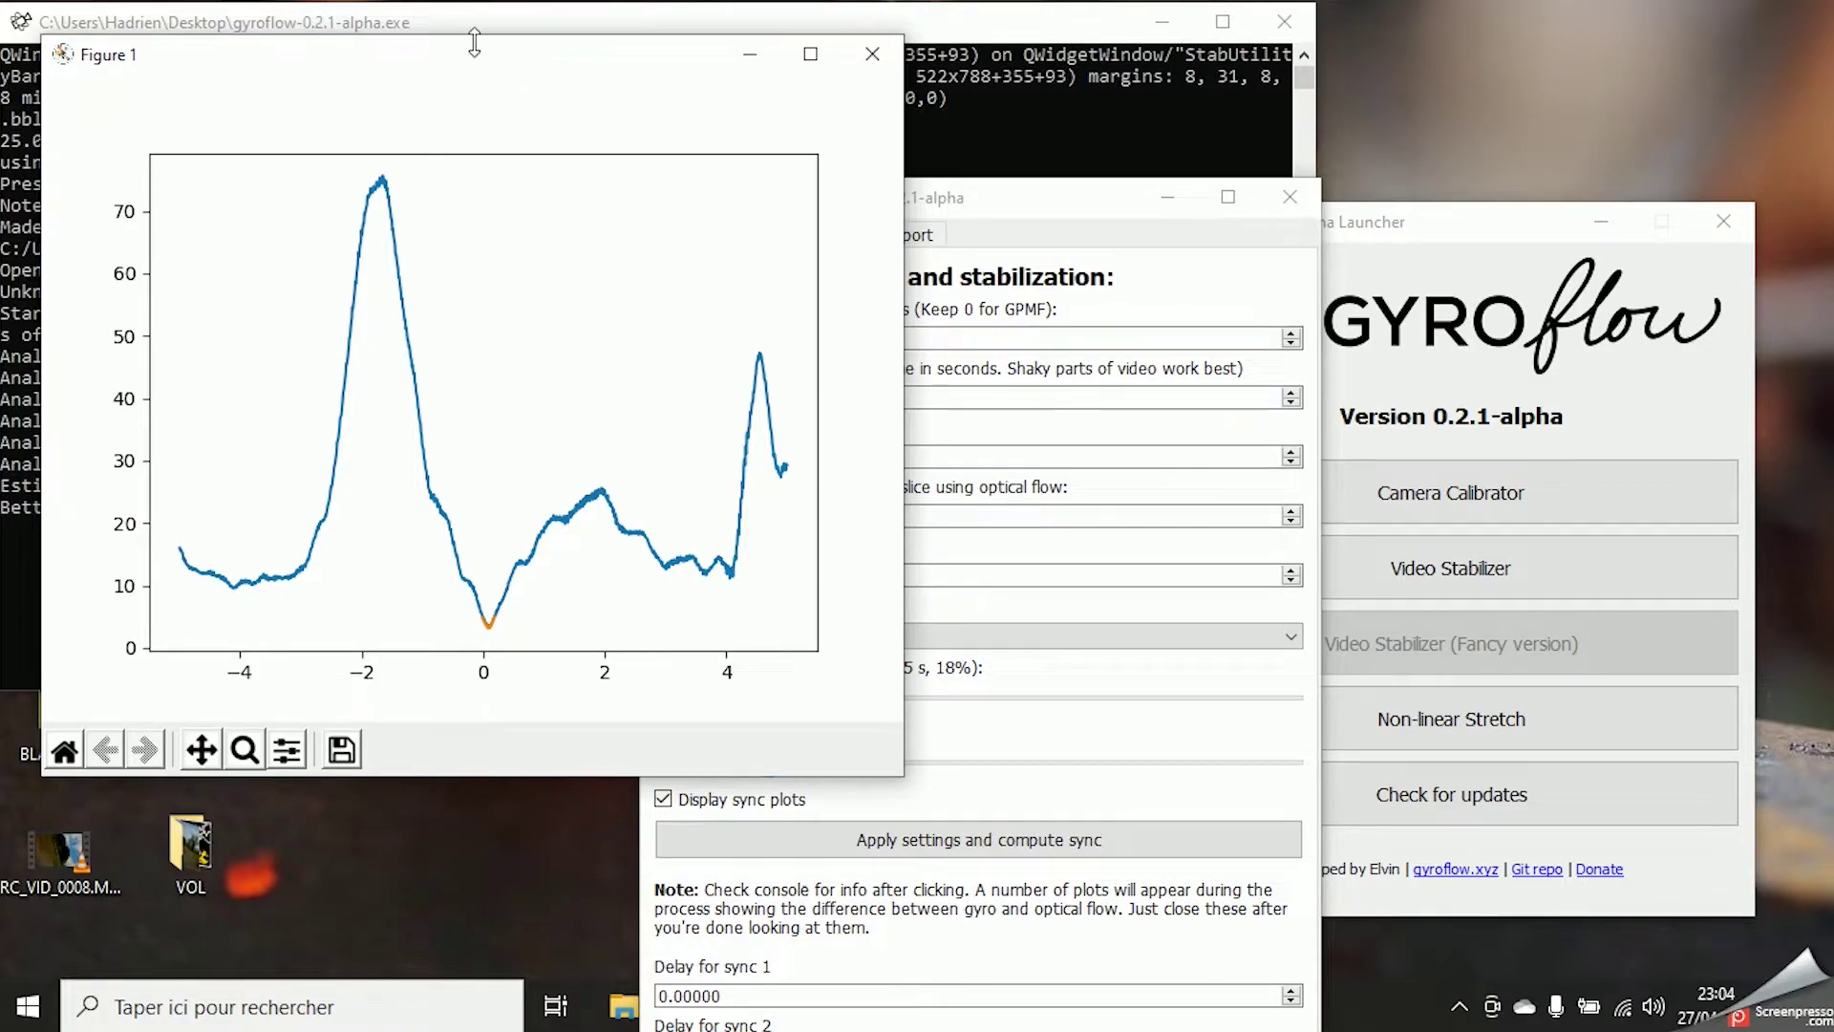
# Zoom in on the minimum of the first sync plot to compare the two curves, and close the figure
pyautogui.moveTo(467, 59); pyautogui.dragTo(605, 48)
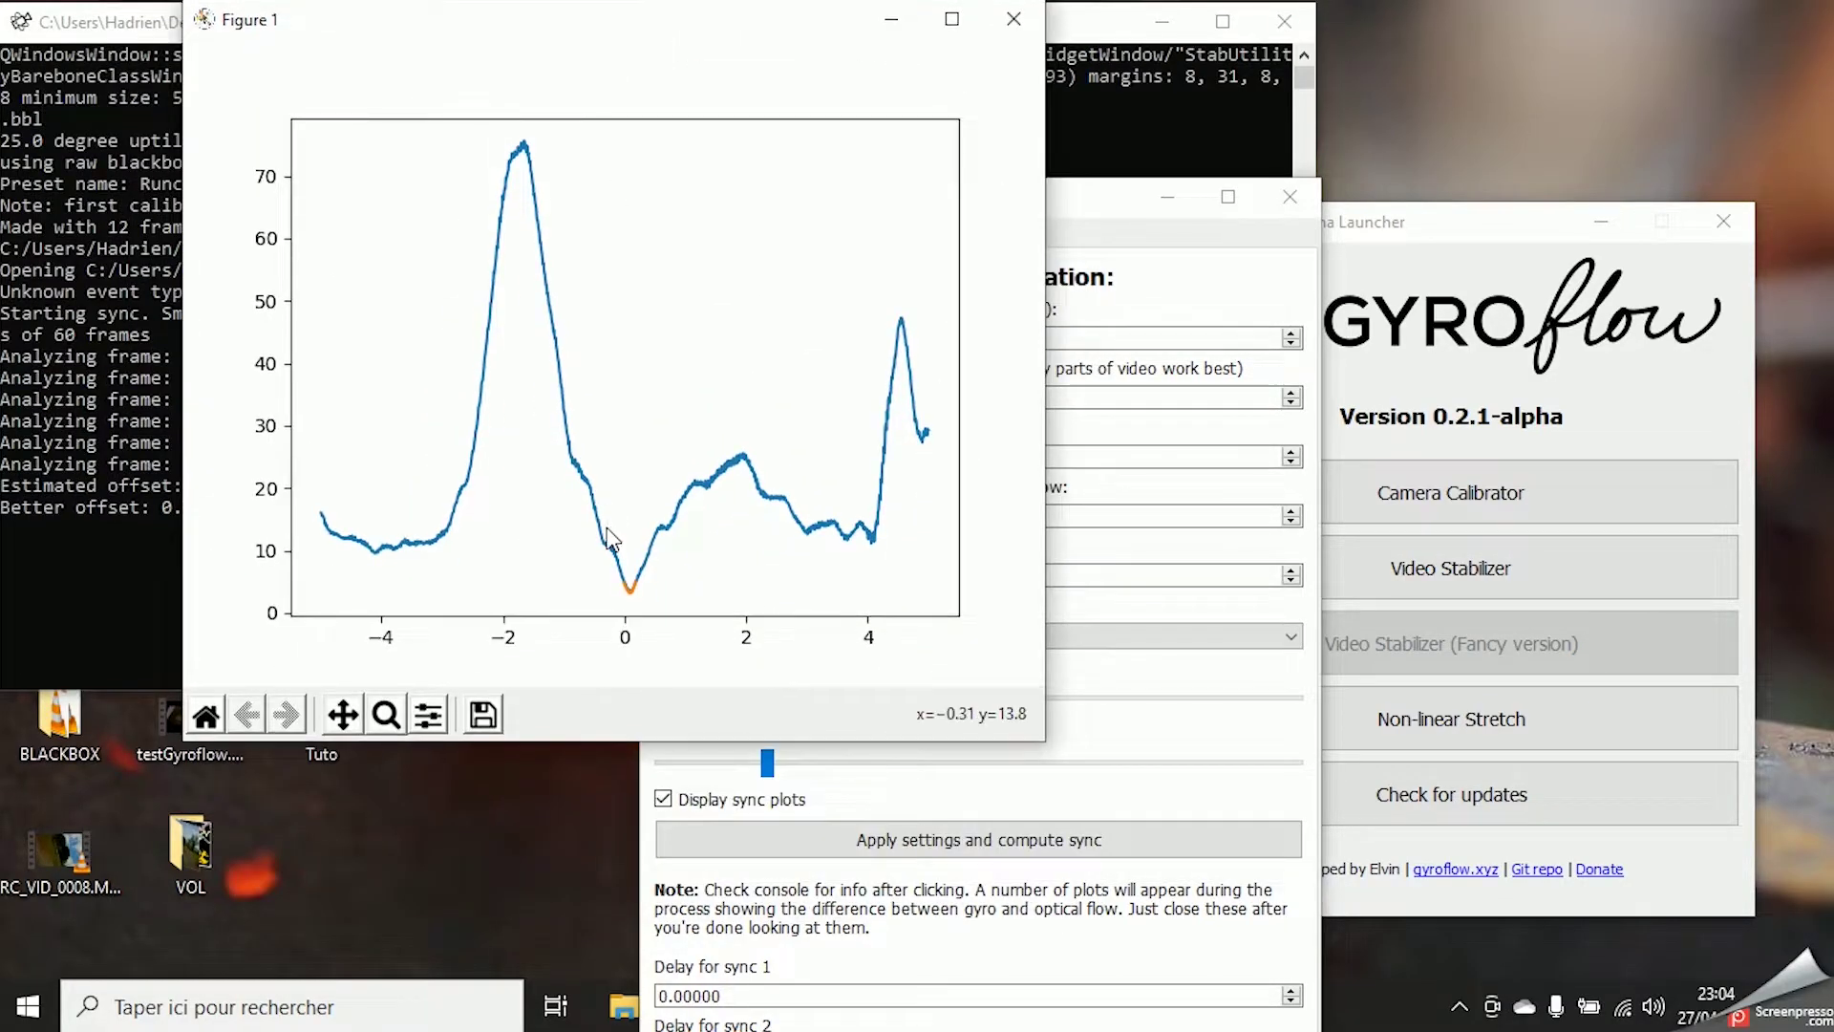
pyautogui.click(386, 713)
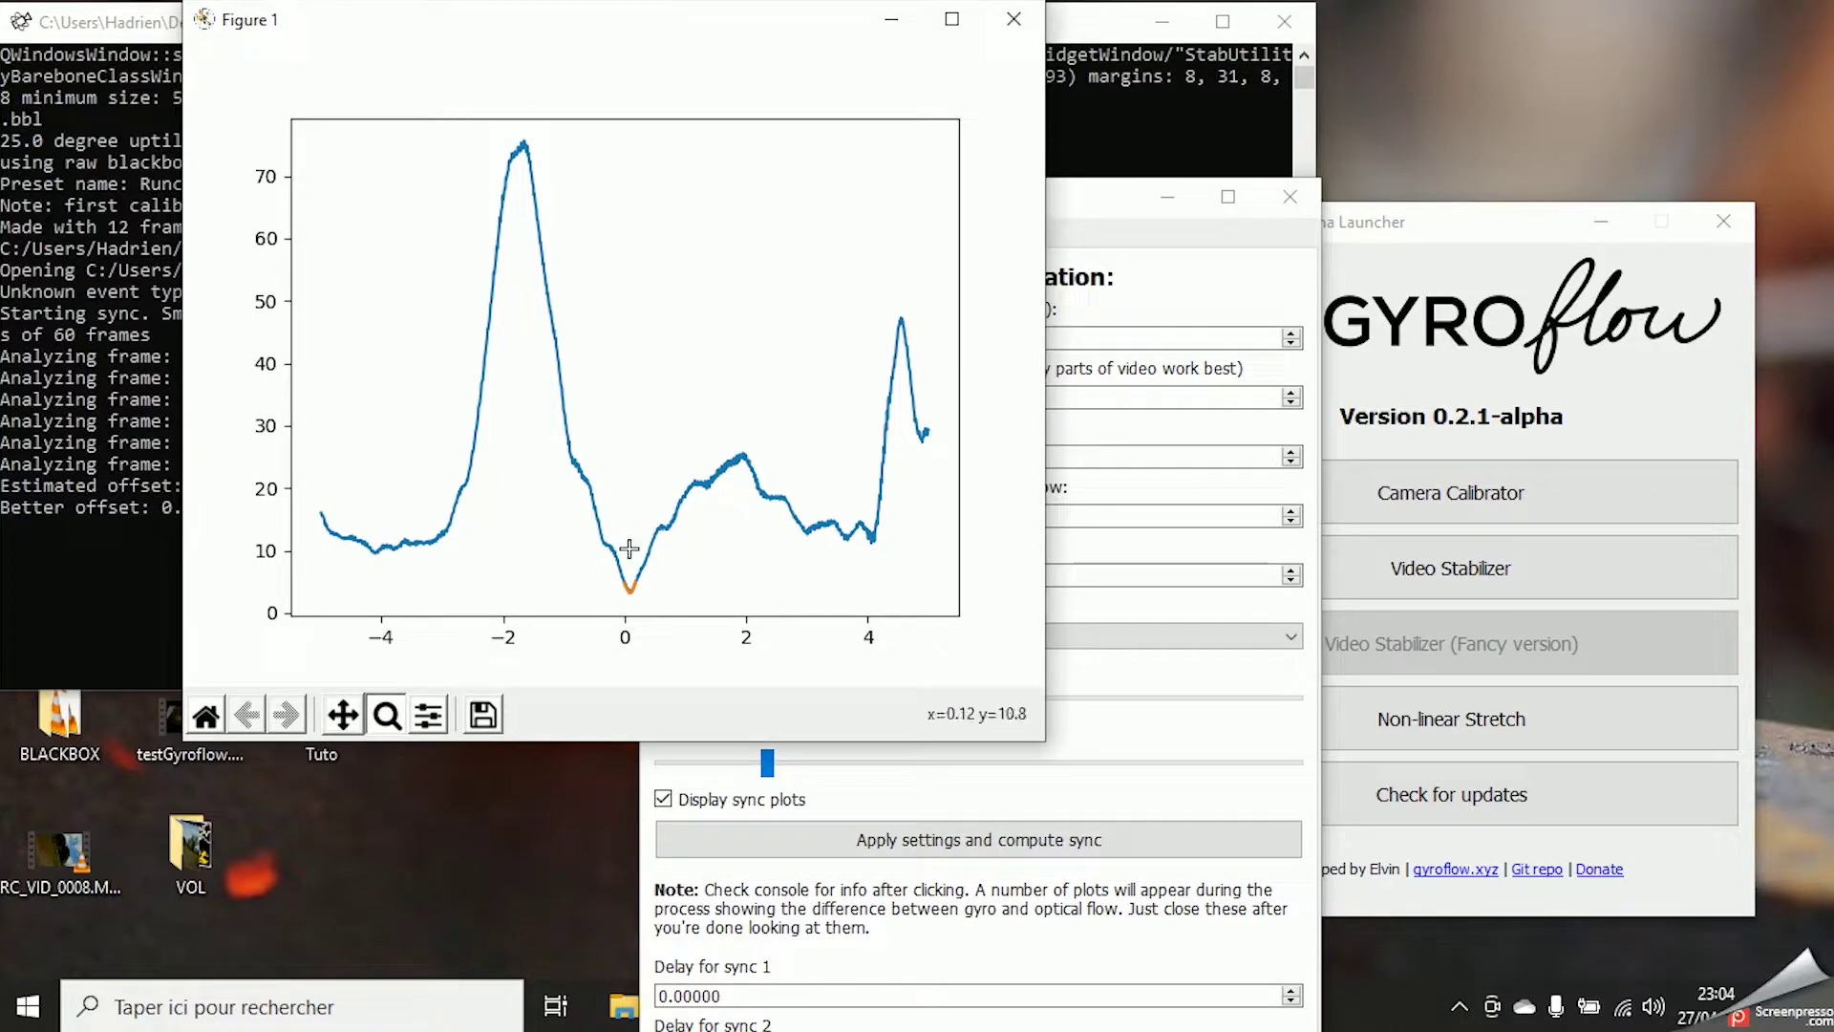
pyautogui.moveTo(603, 559); pyautogui.dragTo(660, 603)
pyautogui.moveTo(515, 310); pyautogui.dragTo(731, 540)
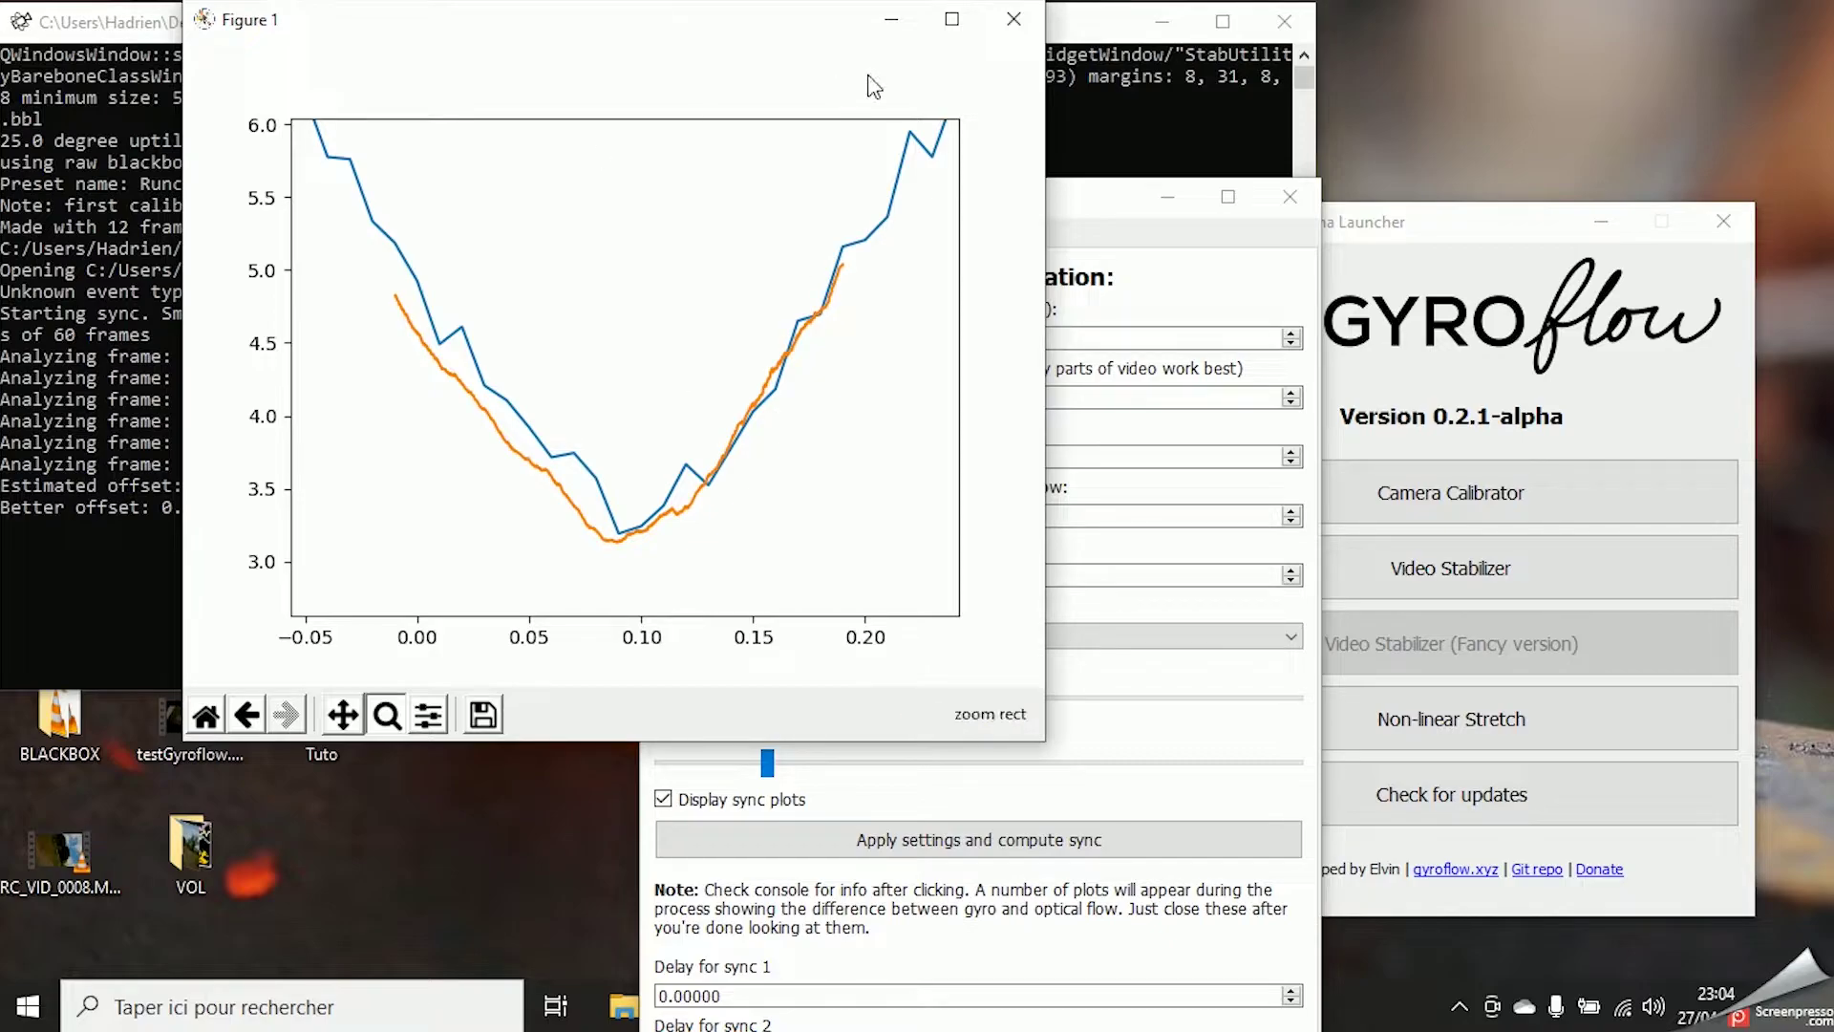
pyautogui.click(1020, 18)
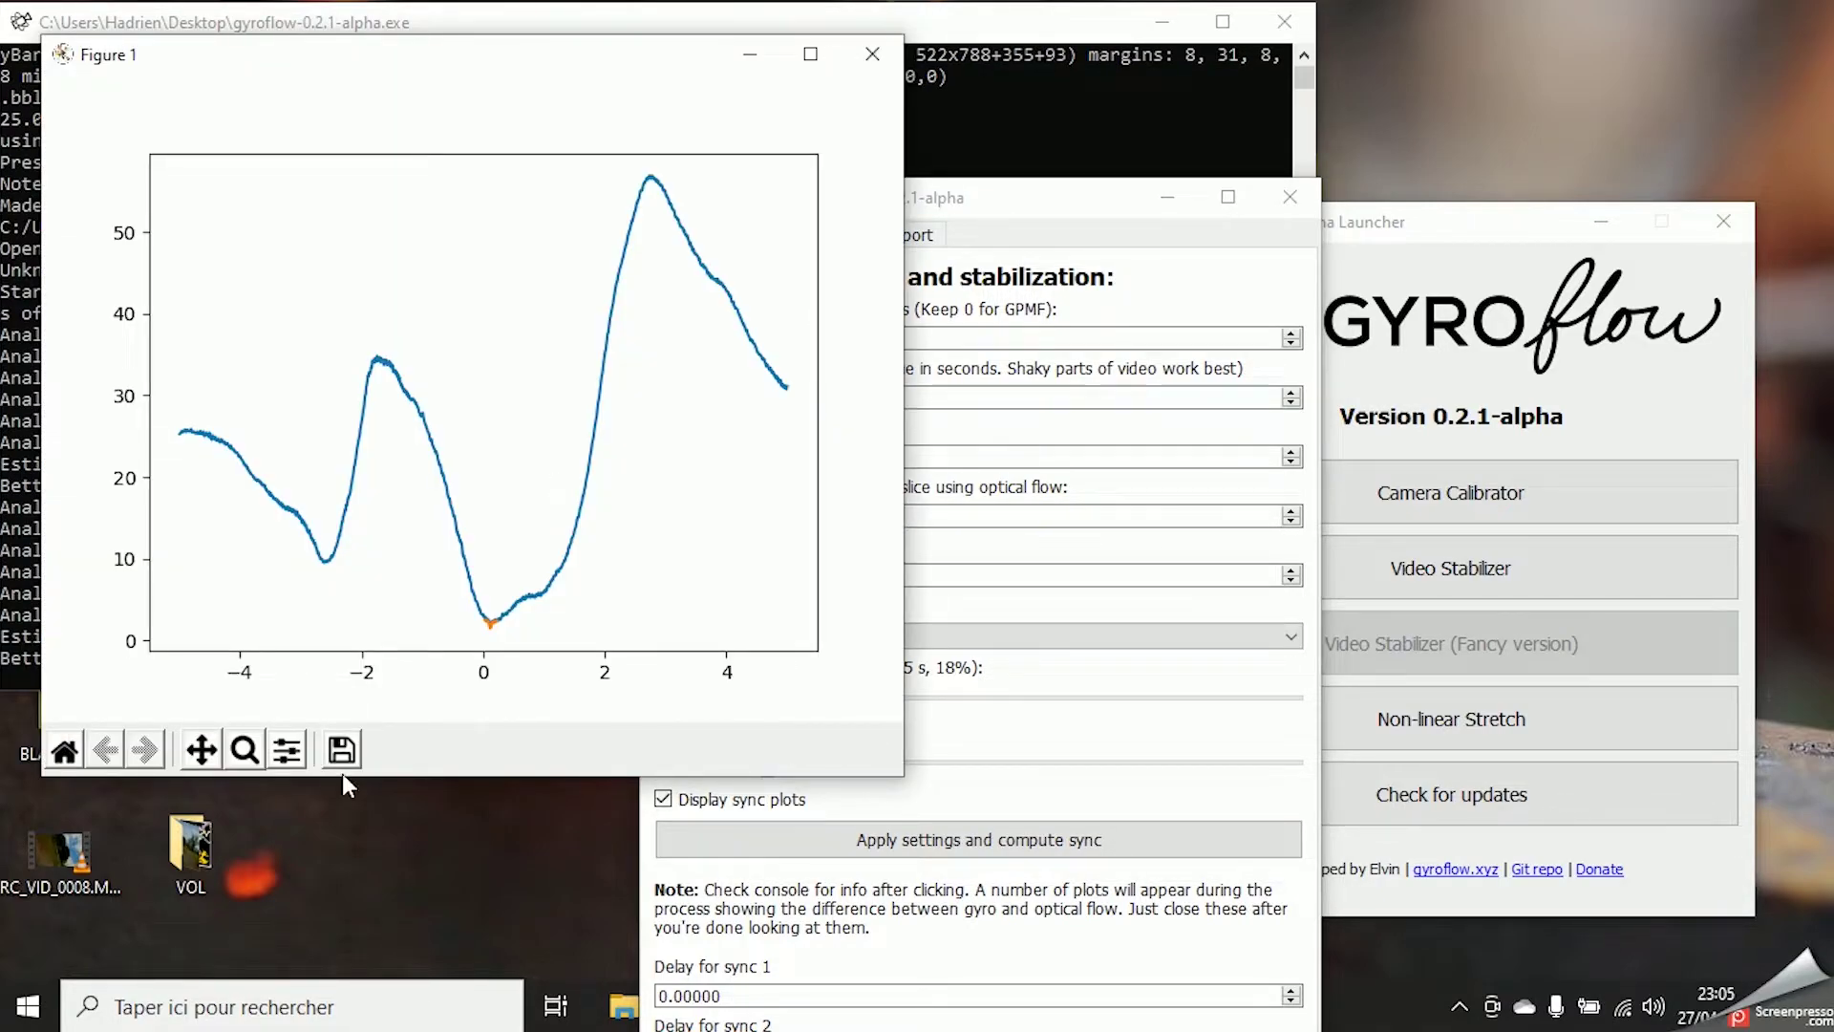
# Examine the lowest point of the second sync plot up close, and close the figure
pyautogui.click(245, 750)
pyautogui.moveTo(463, 595); pyautogui.dragTo(522, 639)
pyautogui.moveTo(346, 371); pyautogui.dragTo(545, 563)
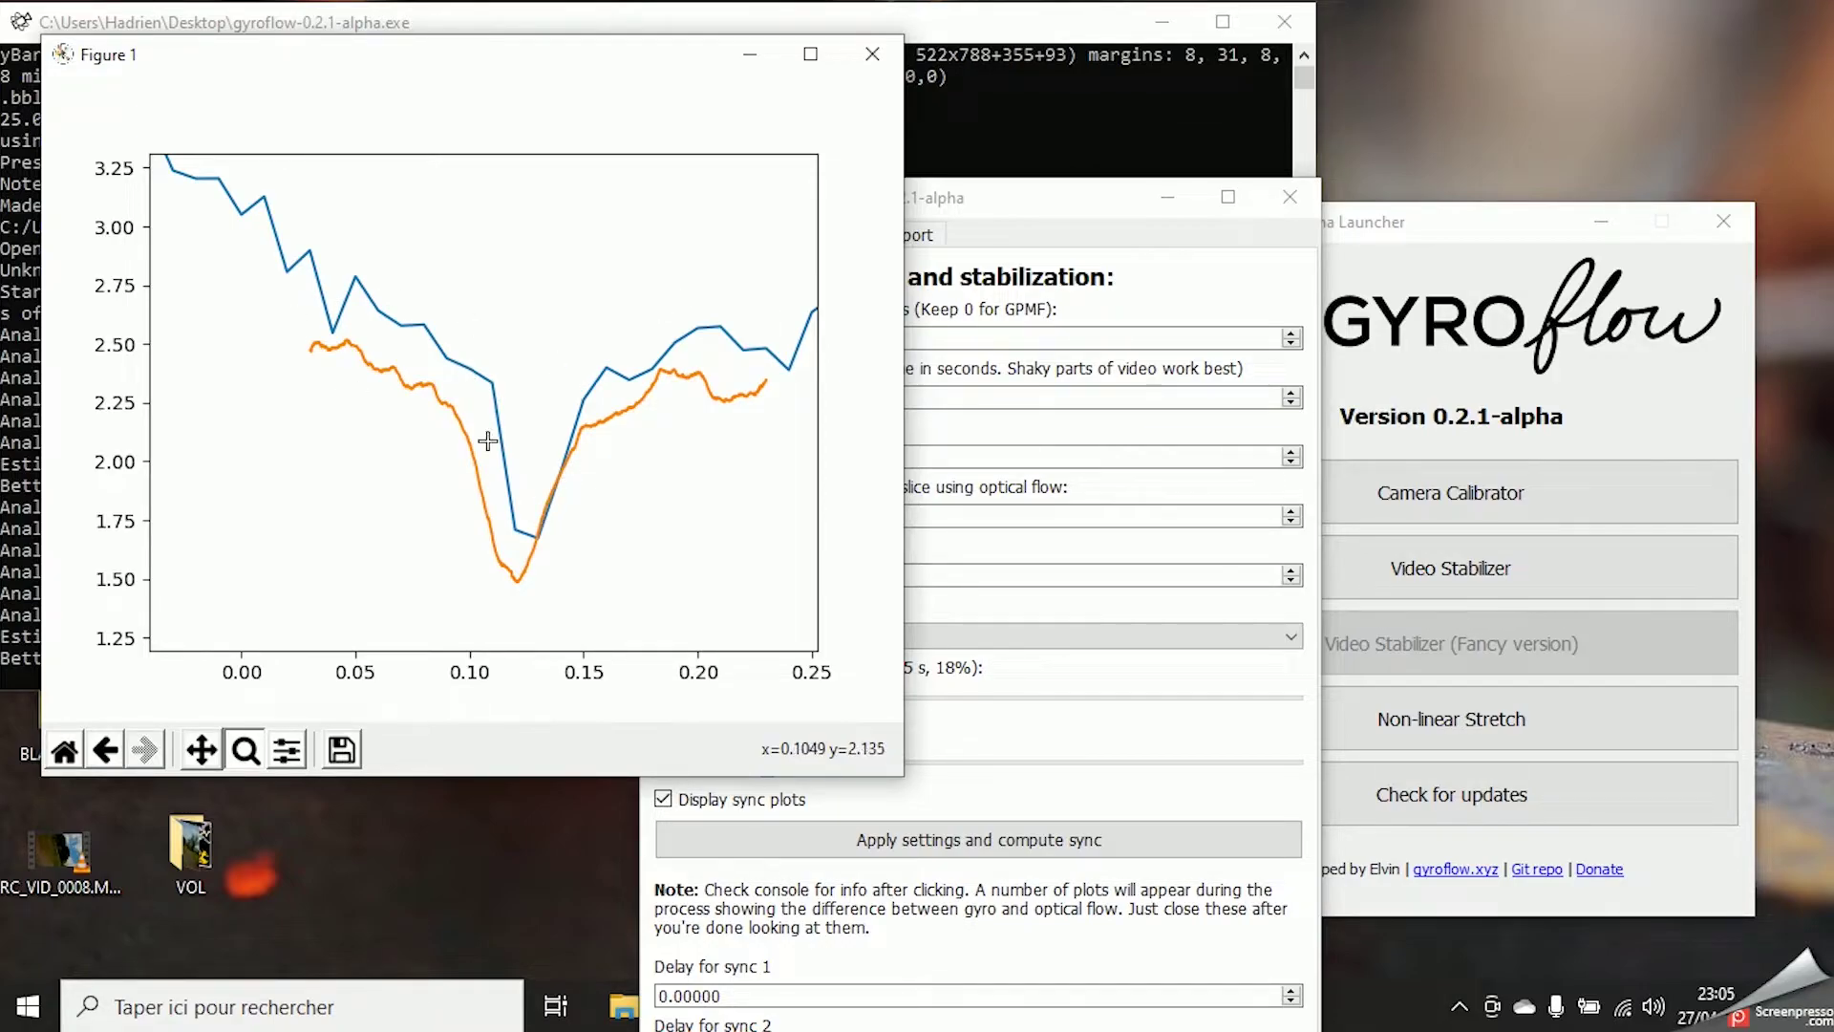
pyautogui.click(879, 48)
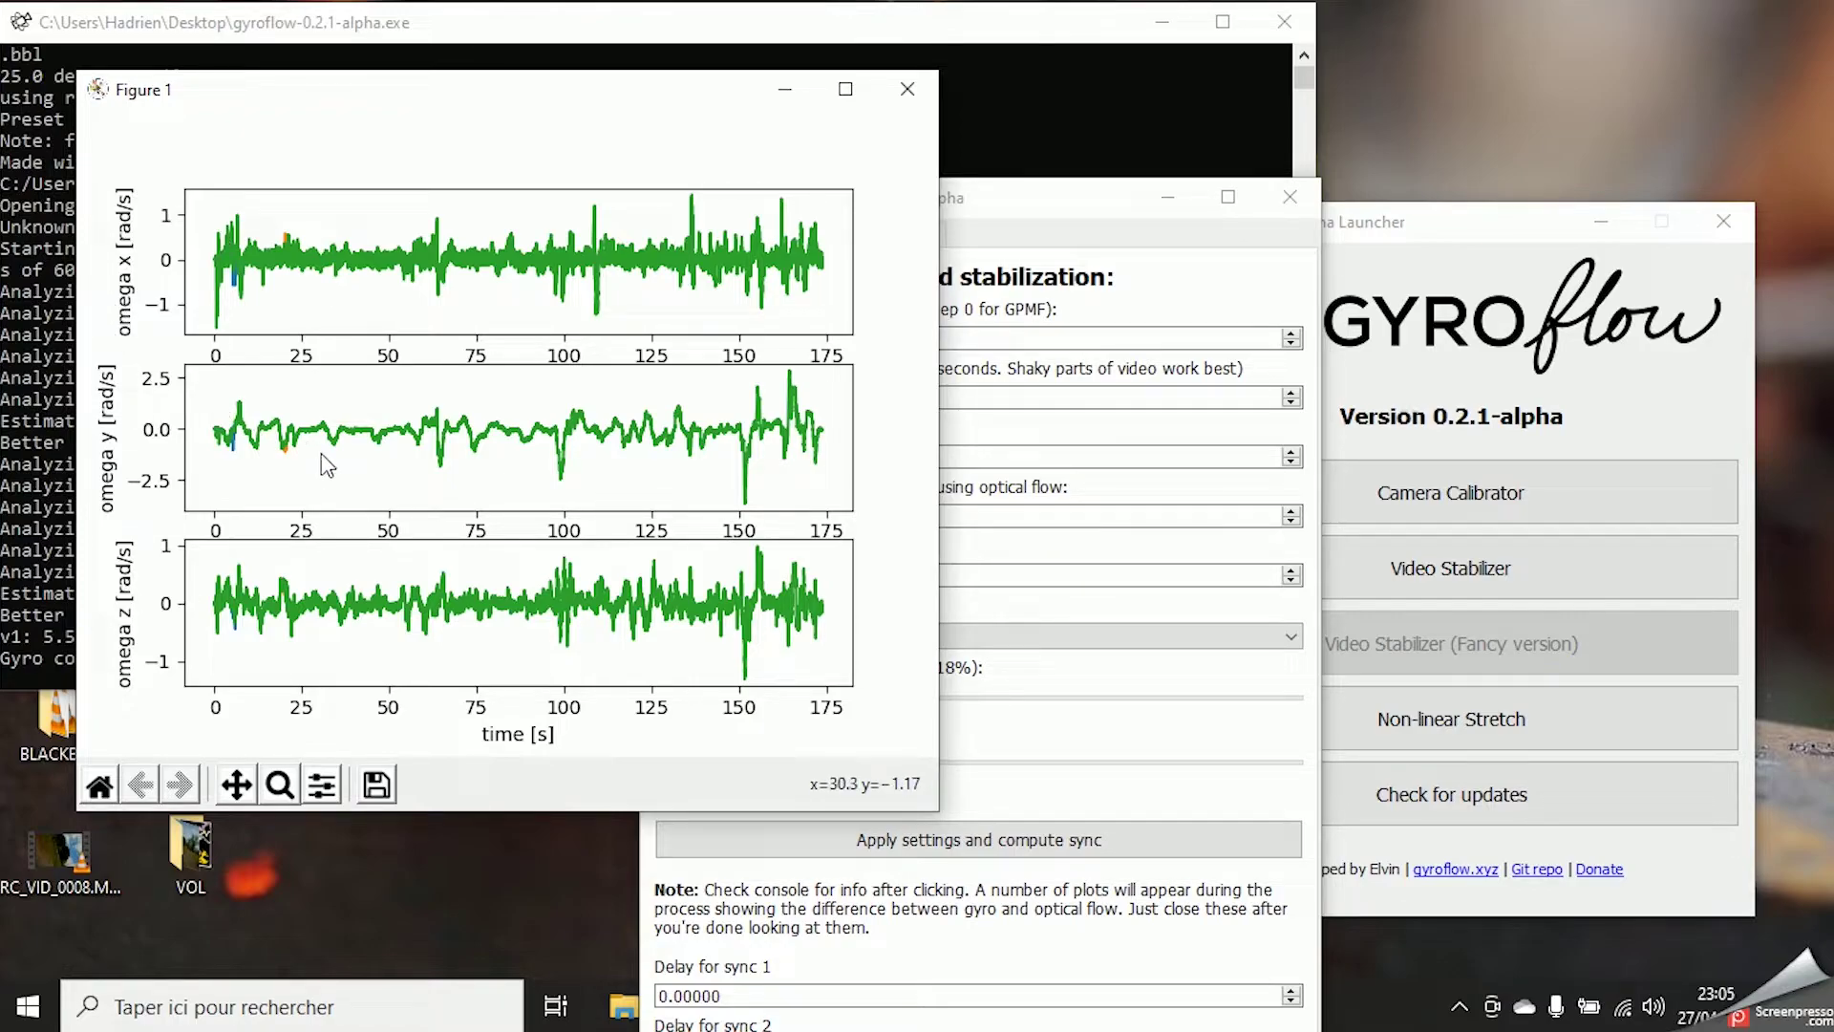
# Zoom in on the start of the omega y graph to compare the gyro and optical flow curves
pyautogui.click(280, 784)
pyautogui.moveTo(202, 398); pyautogui.dragTo(344, 465)
pyautogui.moveTo(236, 387); pyautogui.dragTo(658, 511)
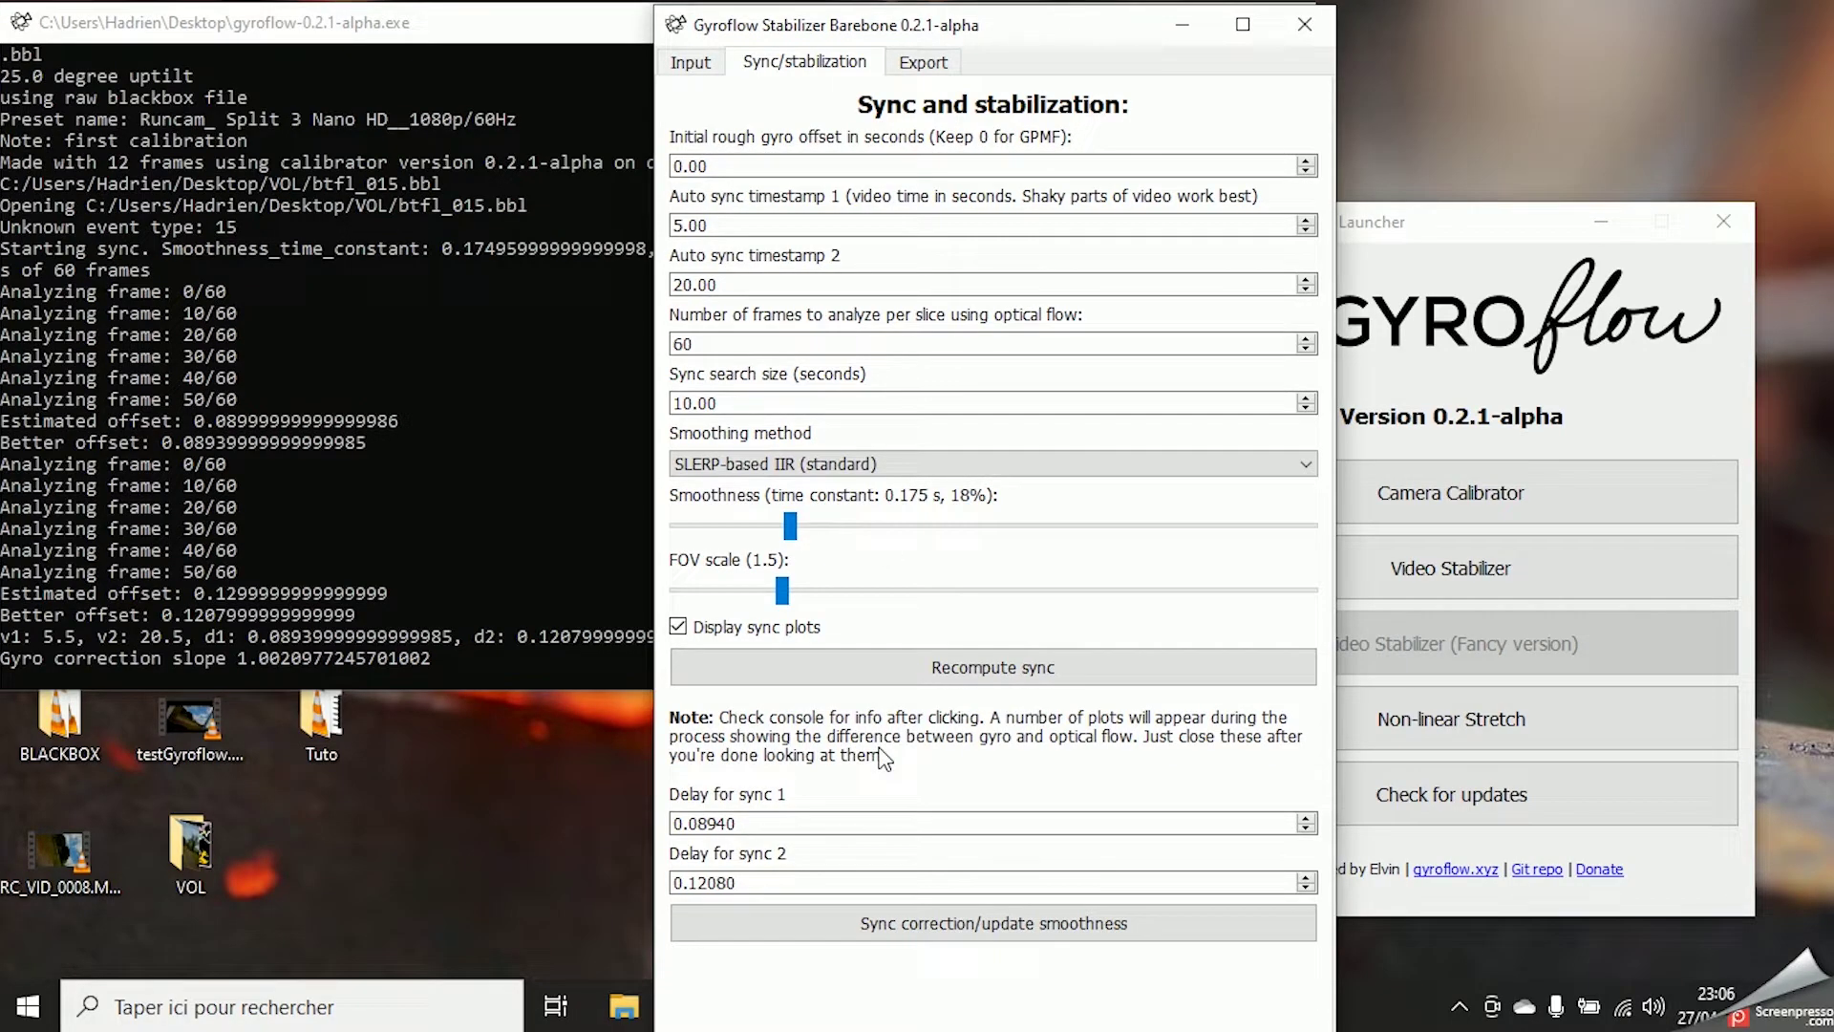
# Check the computed delay values for sync 1 and sync 2
pyautogui.click(788, 823)
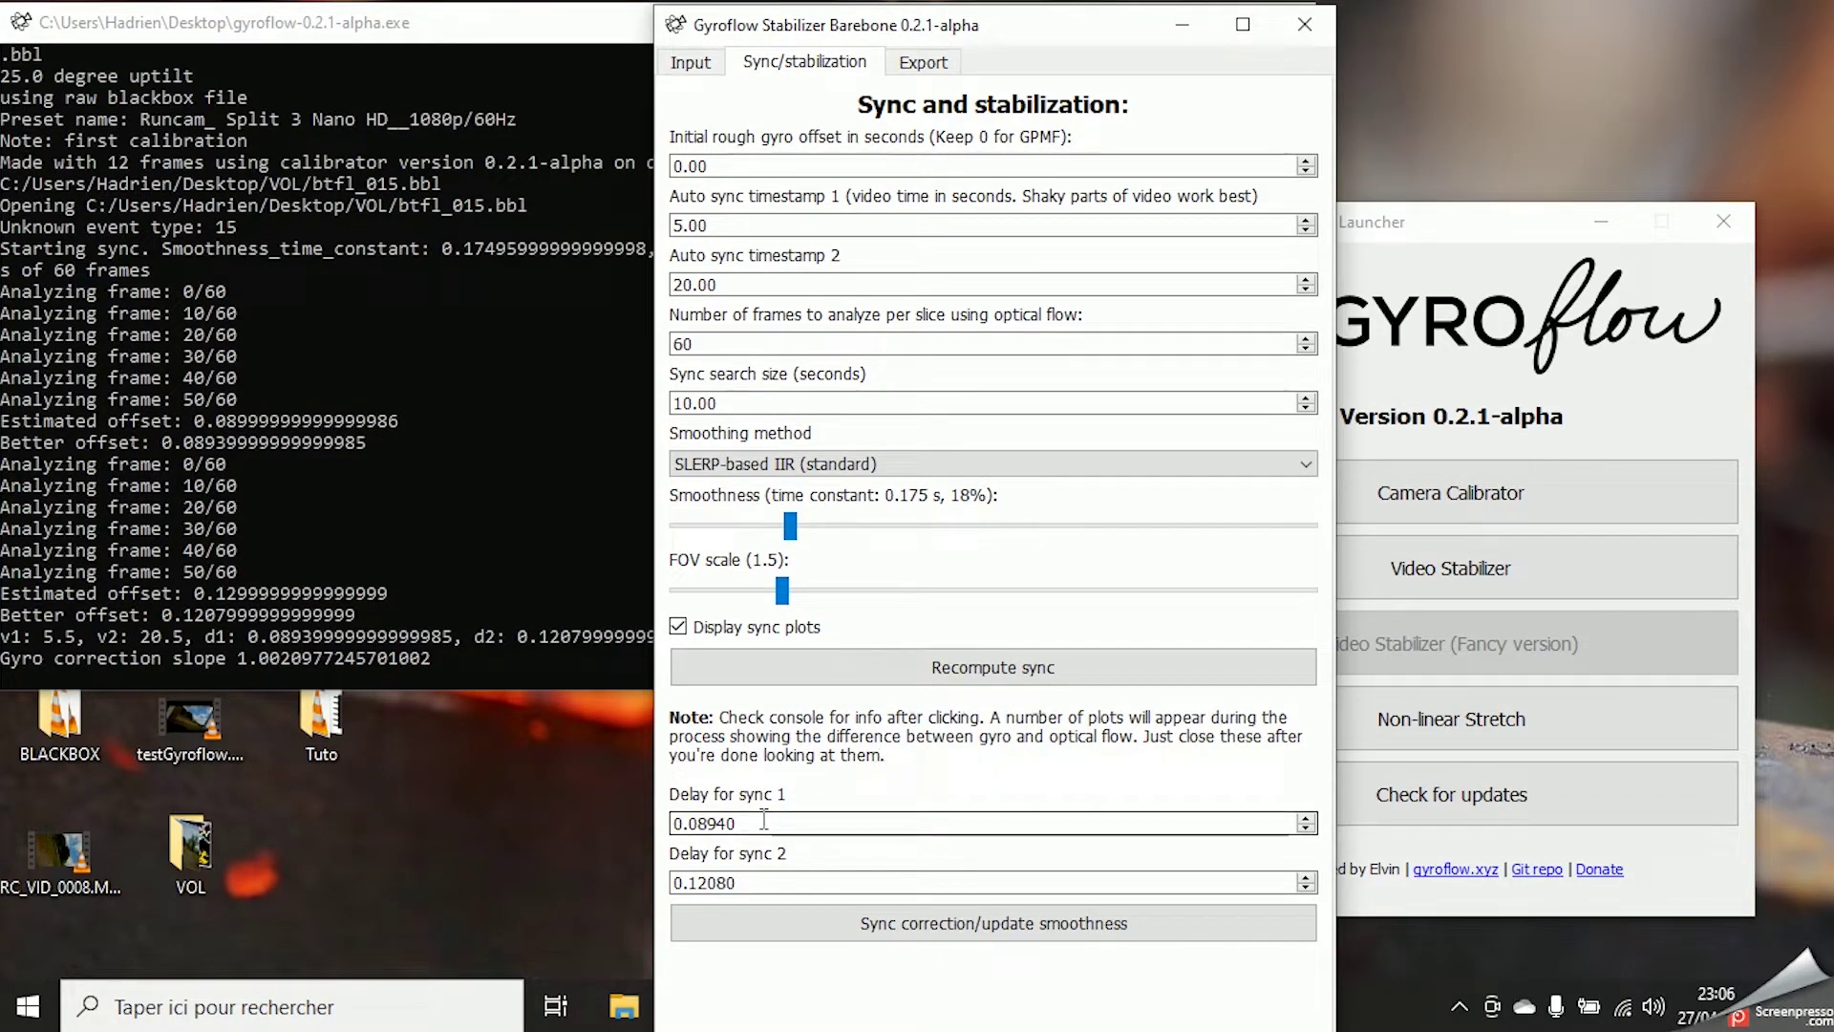
pyautogui.moveTo(745, 823); pyautogui.dragTo(639, 795)
pyautogui.moveTo(774, 877); pyautogui.dragTo(634, 865)
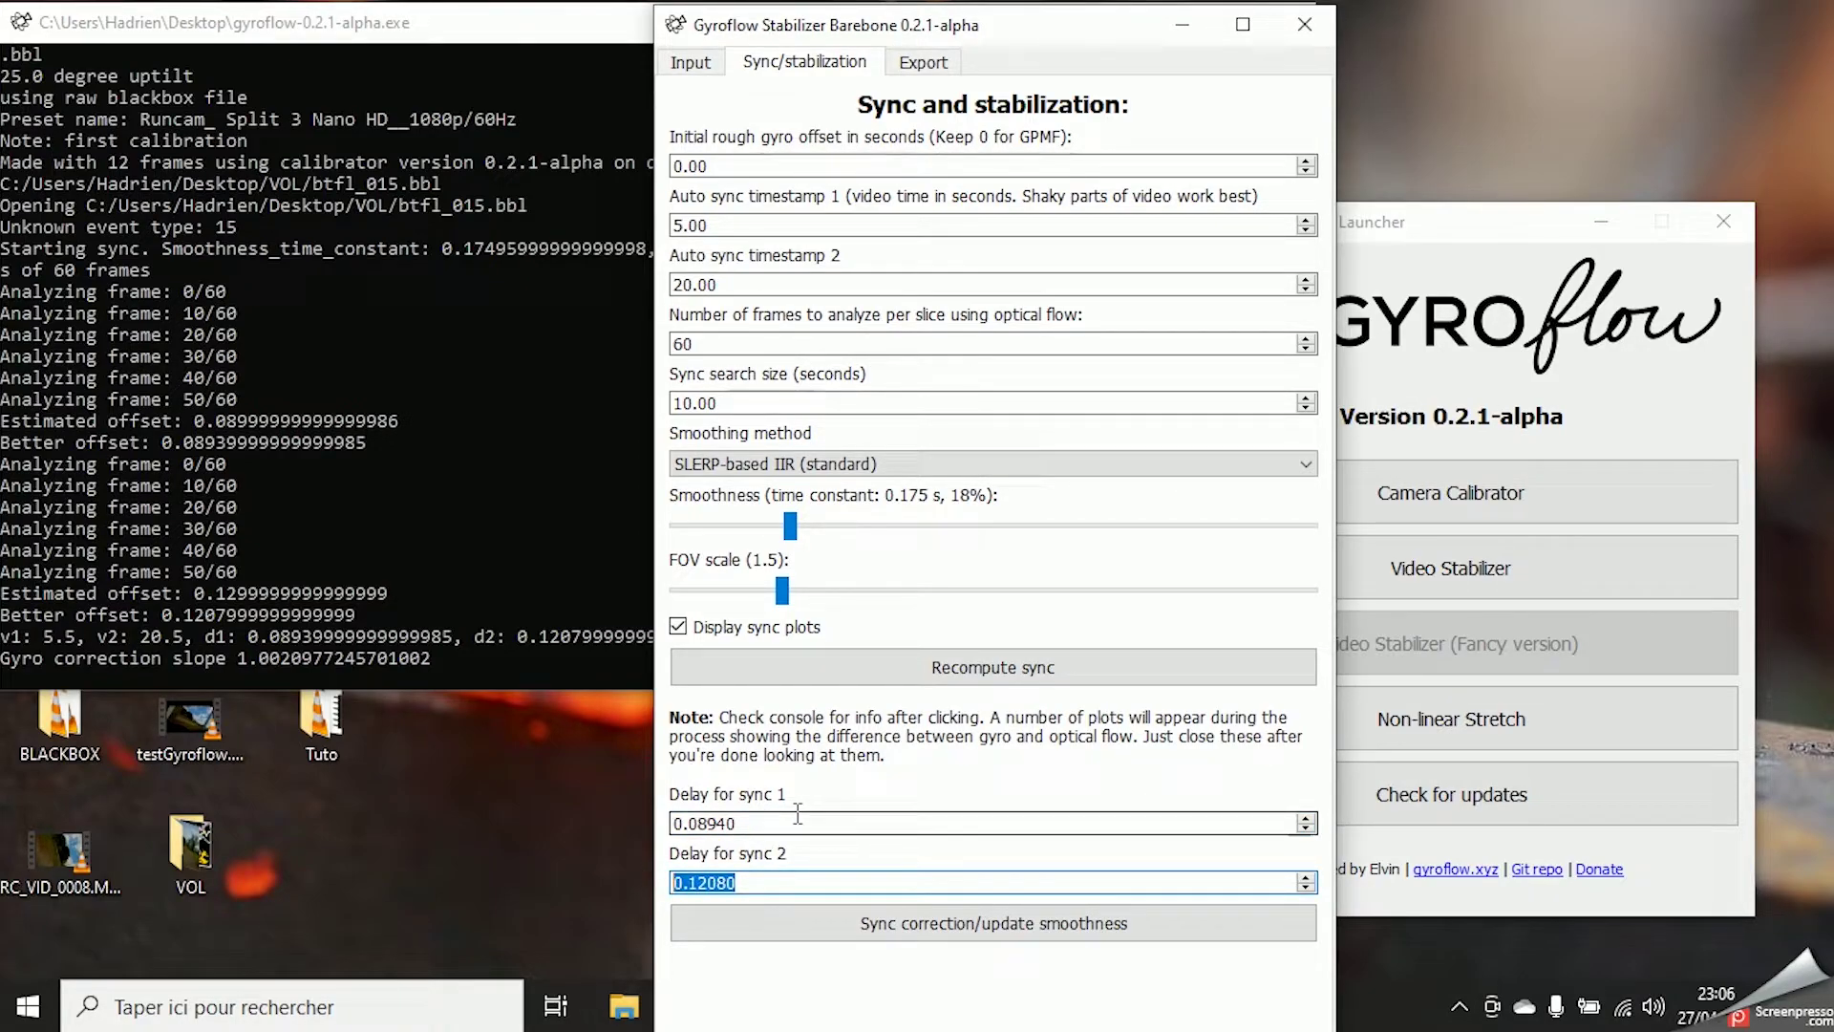
# Export the stabilized video as Tuto in mp4 format to the VOL folder, with a 1920 by 1080 output crop and 20 Mbit/s bitrate
pyautogui.click(923, 63)
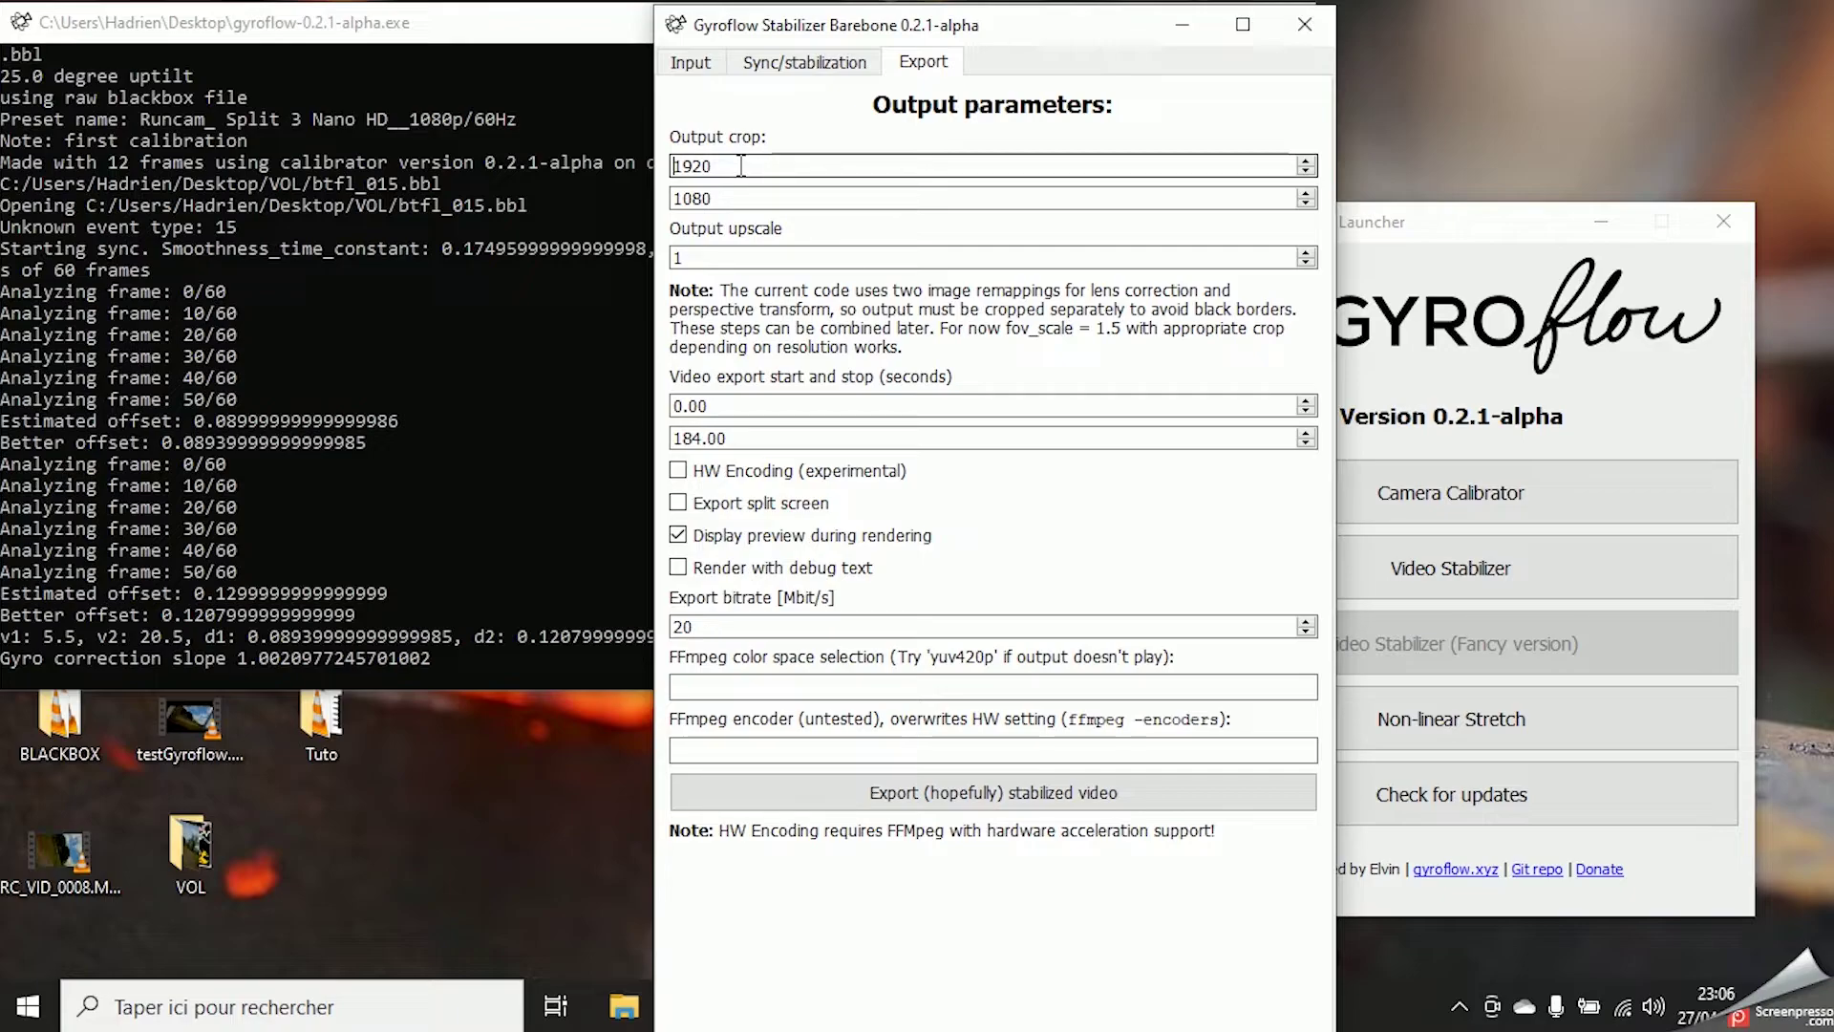
pyautogui.moveTo(742, 166); pyautogui.dragTo(672, 201)
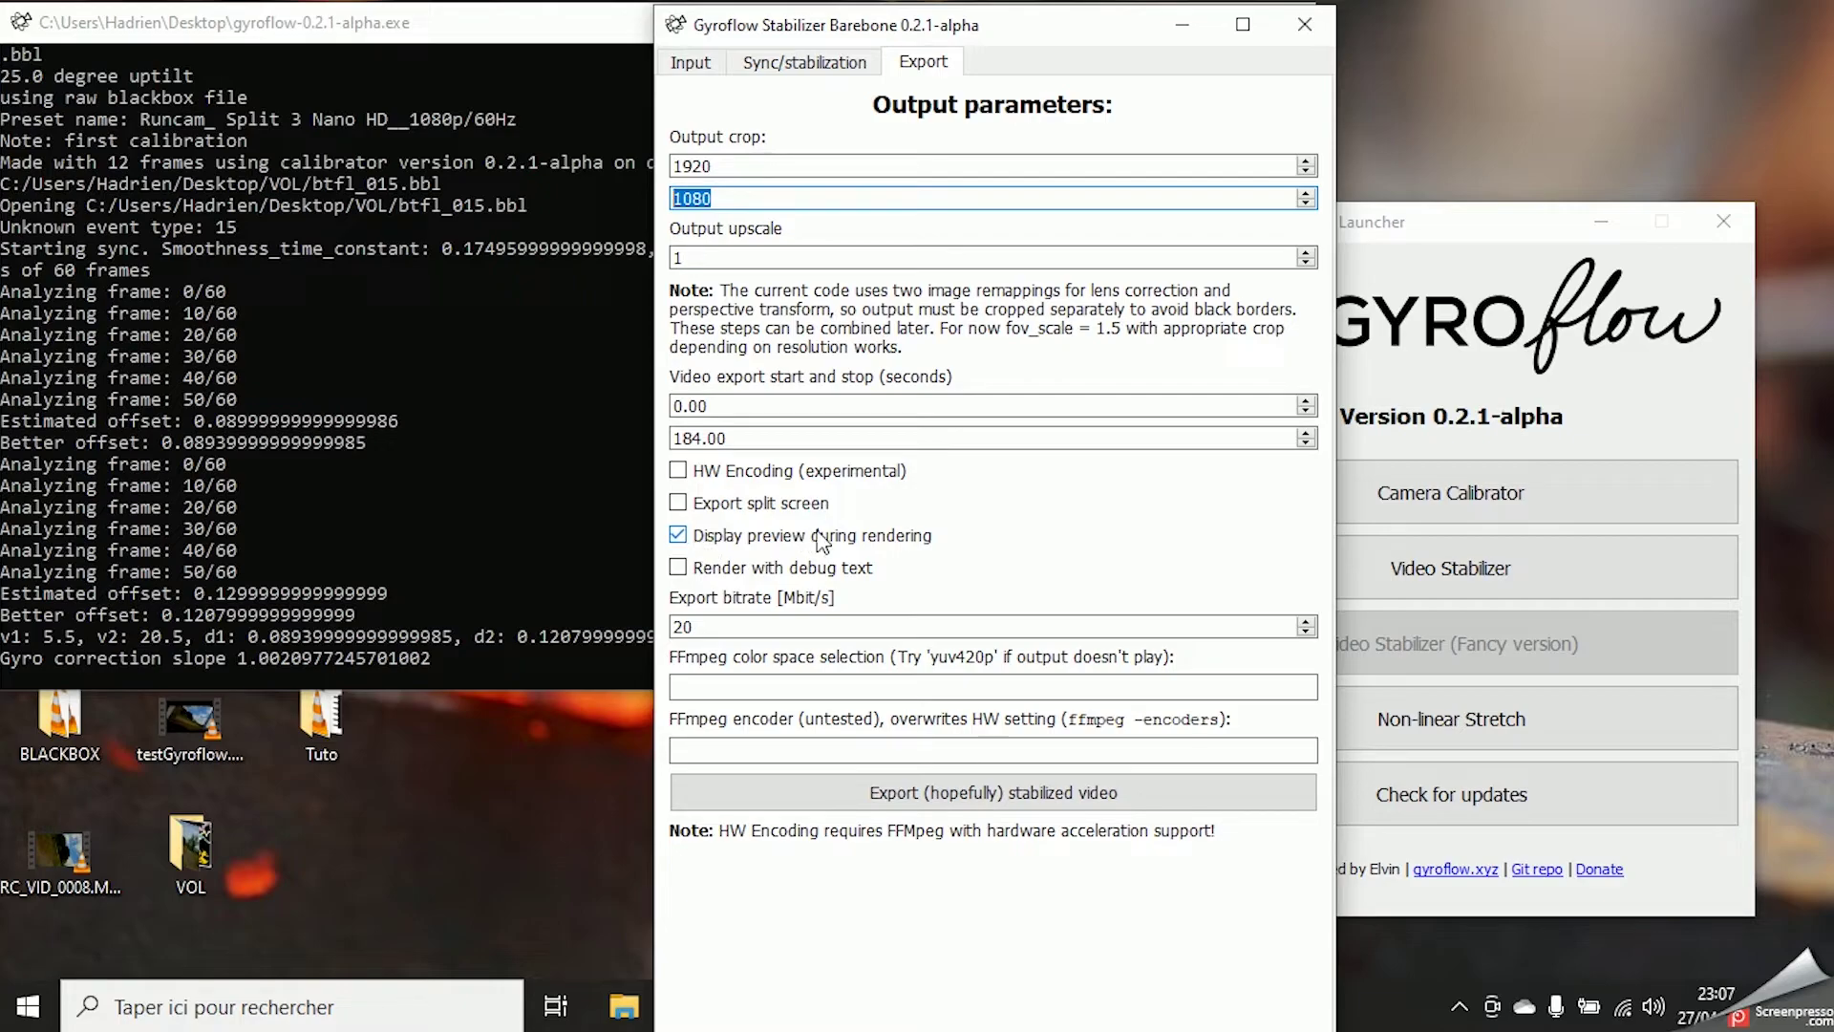
pyautogui.click(719, 628)
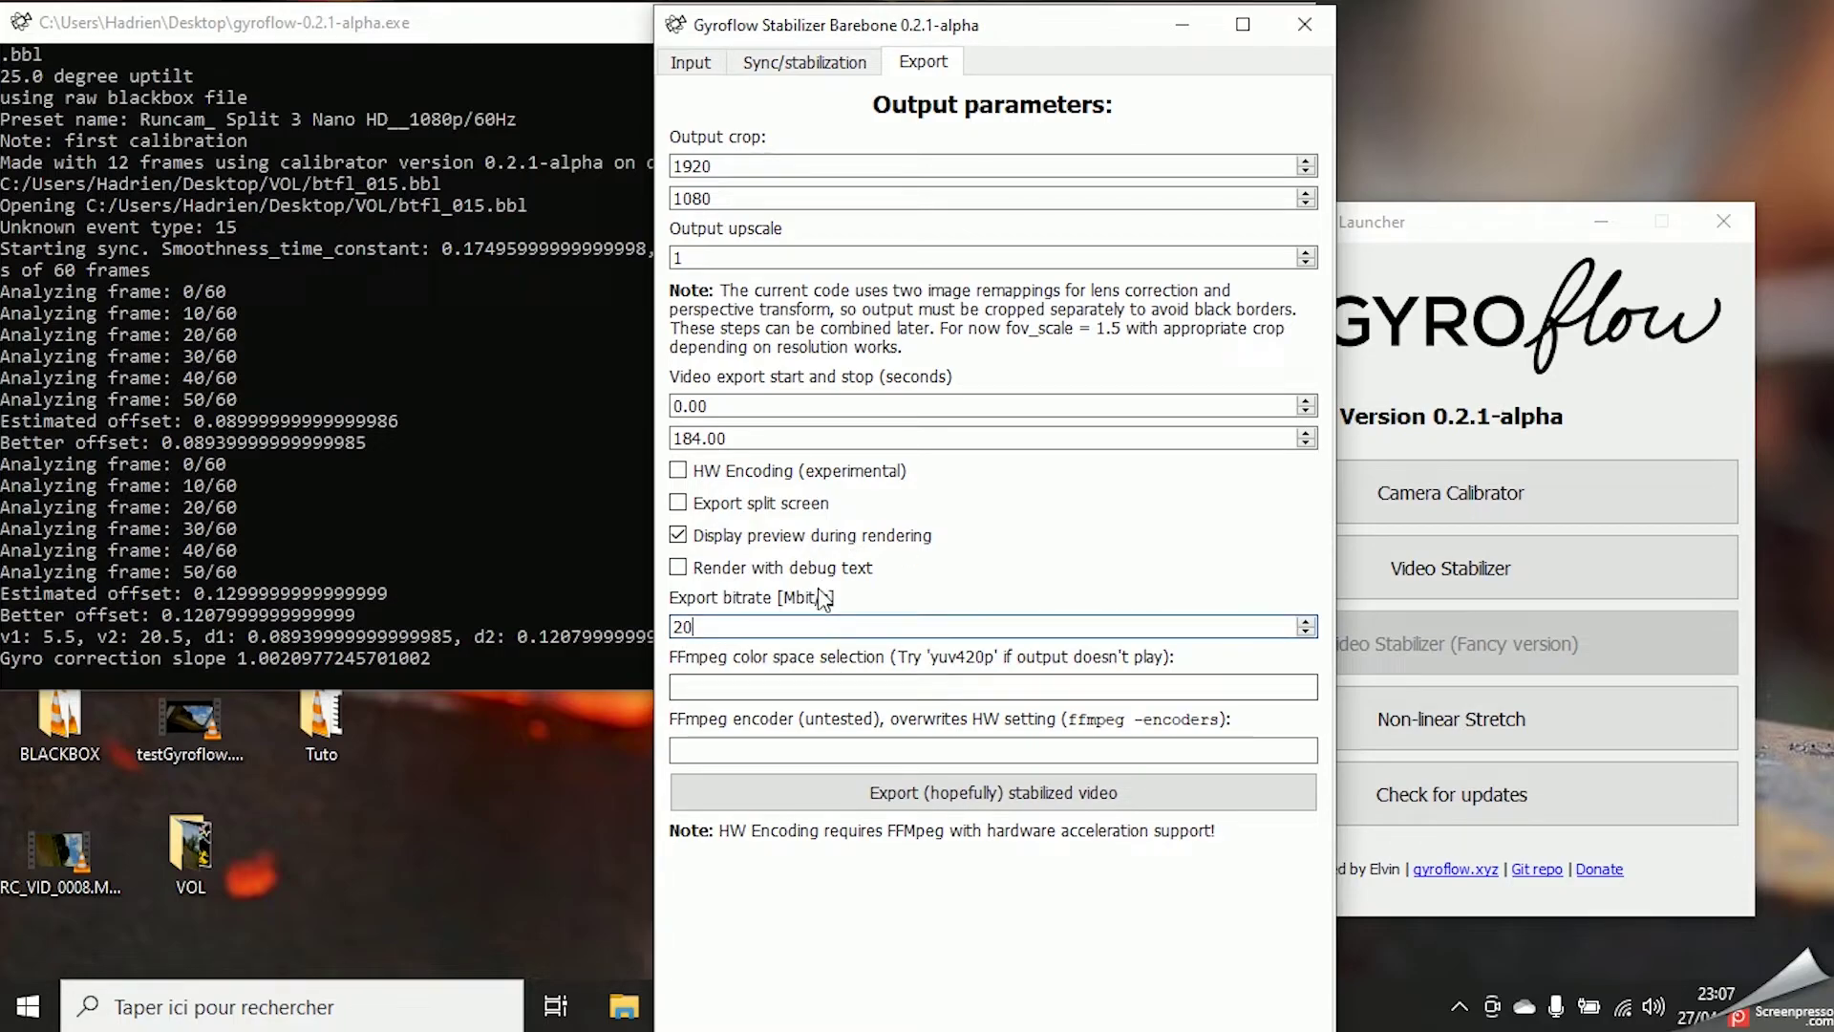
pyautogui.click(977, 795)
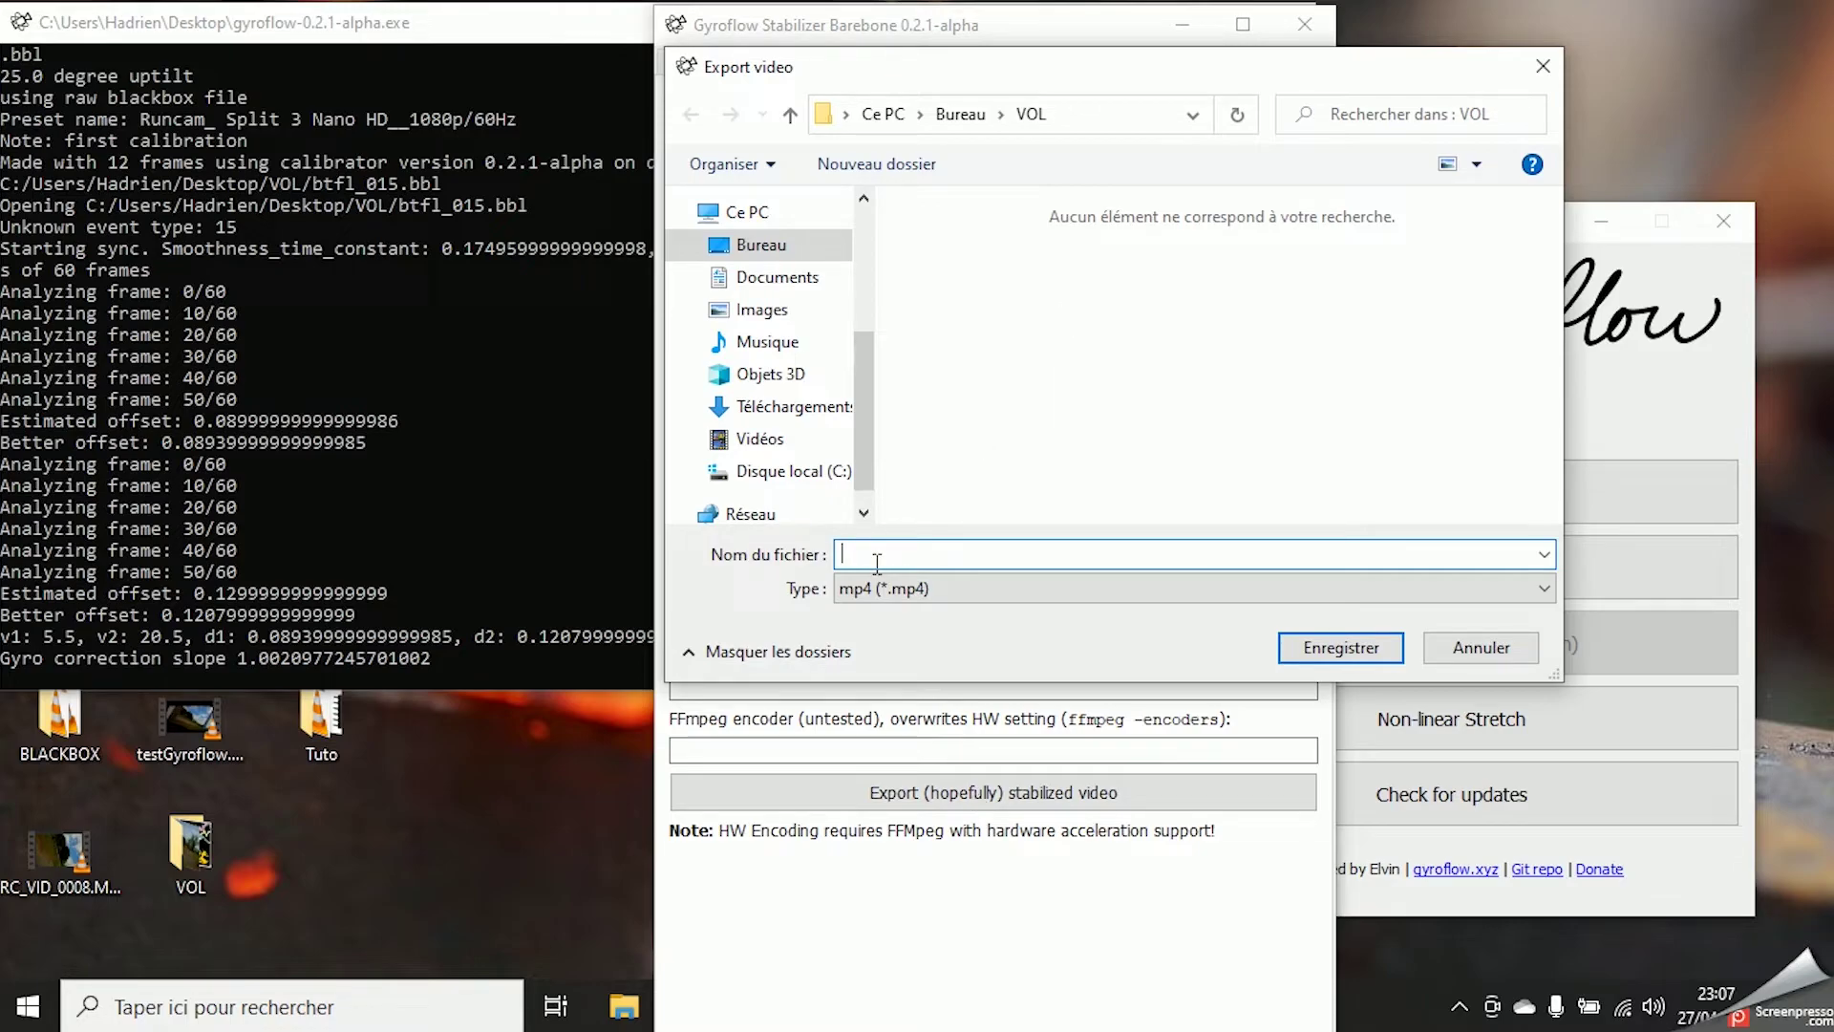
pyautogui.write('Tuto')
pyautogui.press('Return')
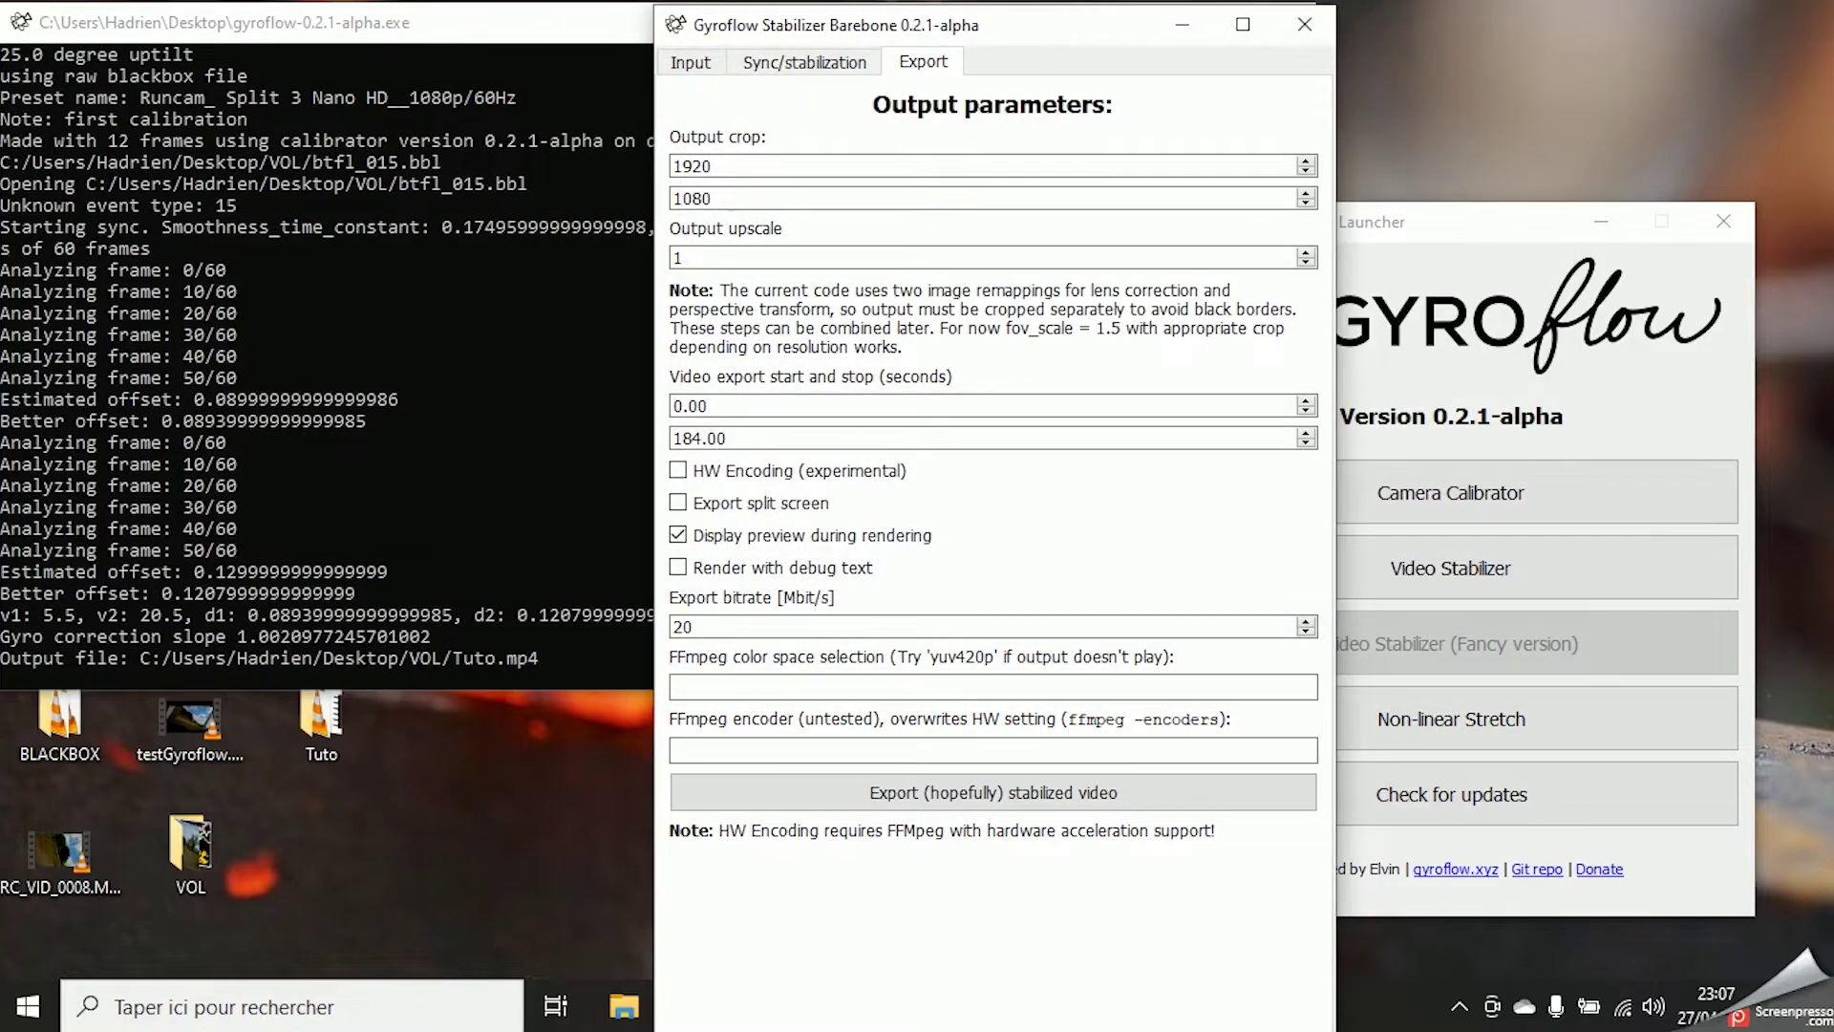